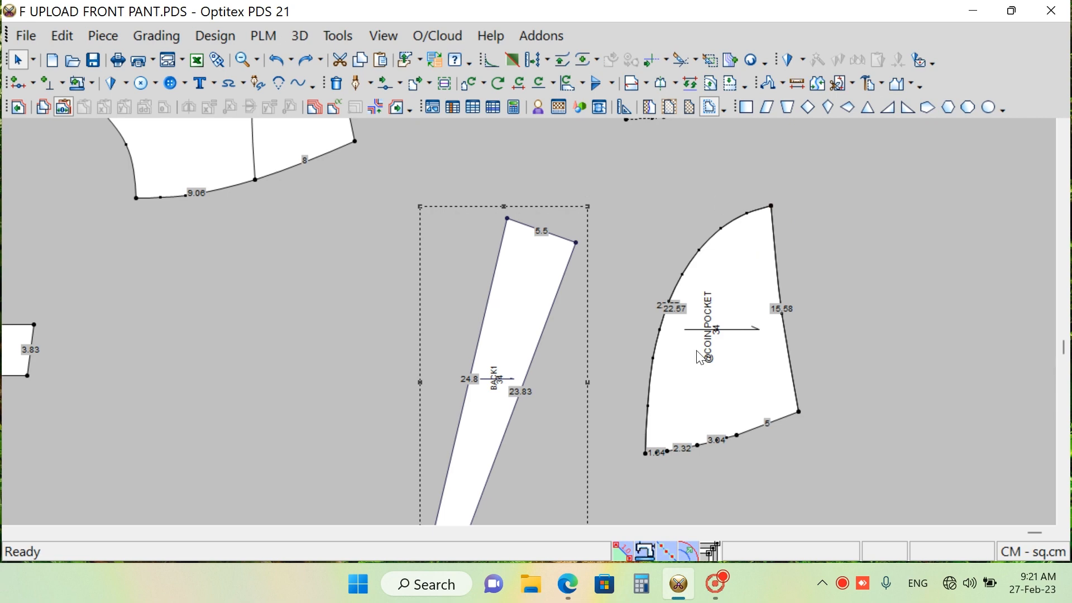
Look over the pant pattern pieces, from the narrow BACK1 piece and coin pocket out to the whole layout
scroll(534, 324, "down", 2)
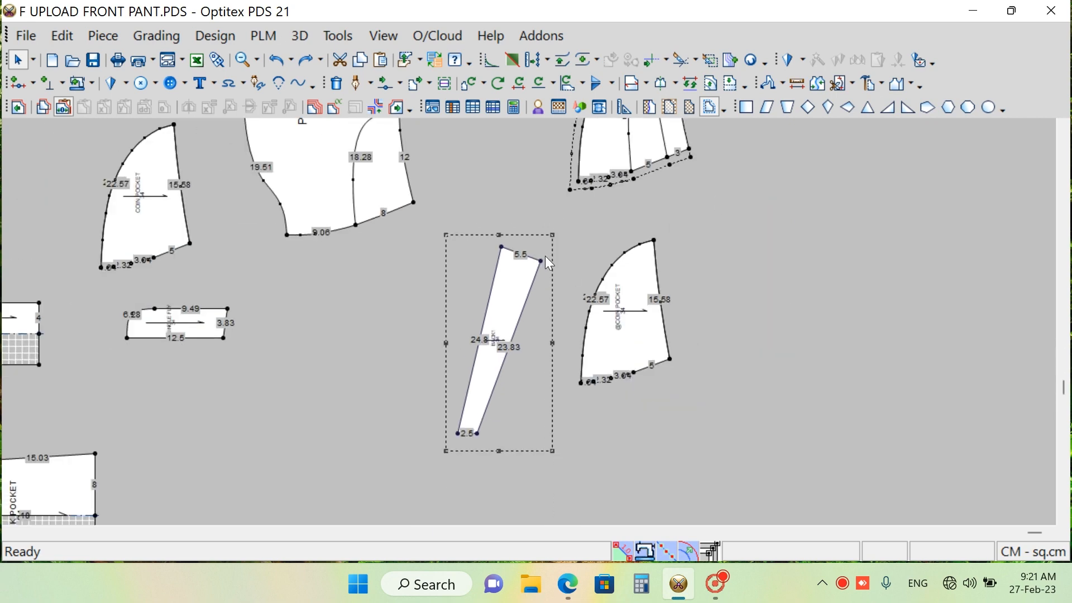
scroll(528, 322, "down", 2)
scroll(528, 323, "up", 1)
scroll(536, 321, "down", 2)
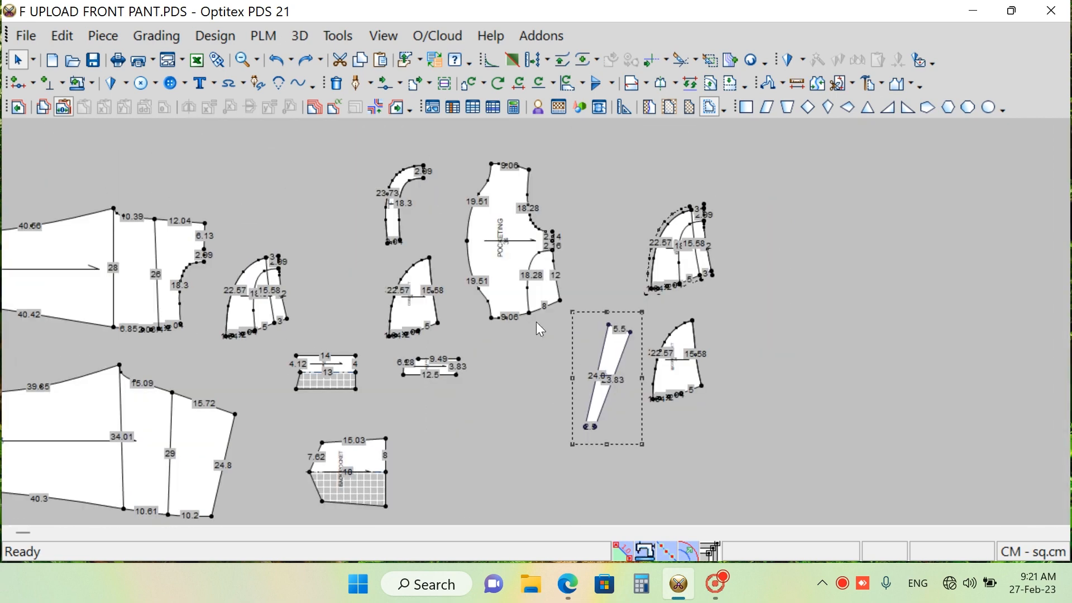
scroll(536, 321, "up", 3)
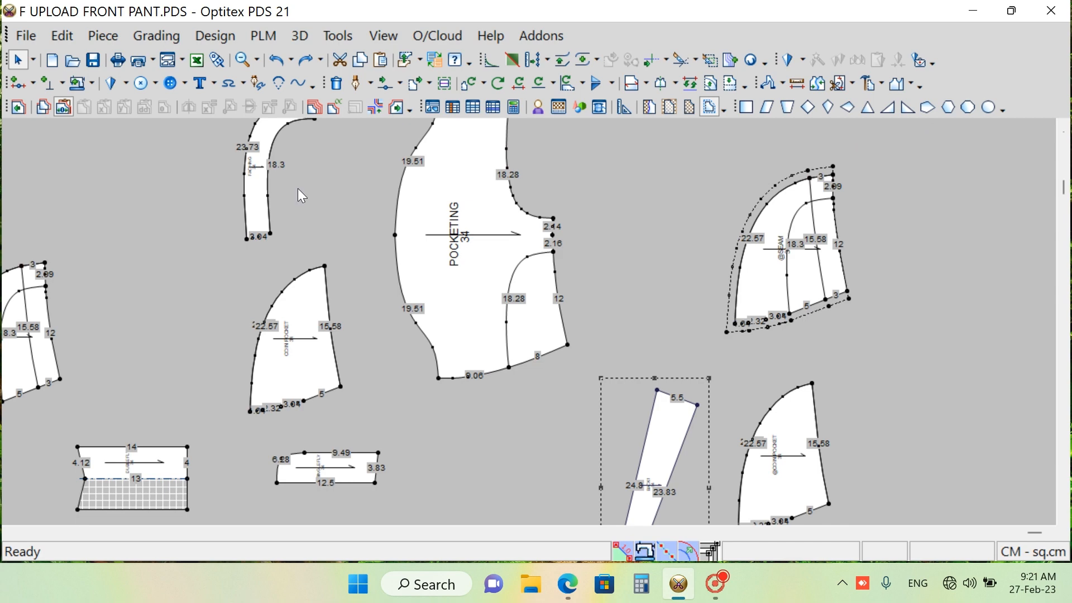
scroll(531, 328, "down", 2)
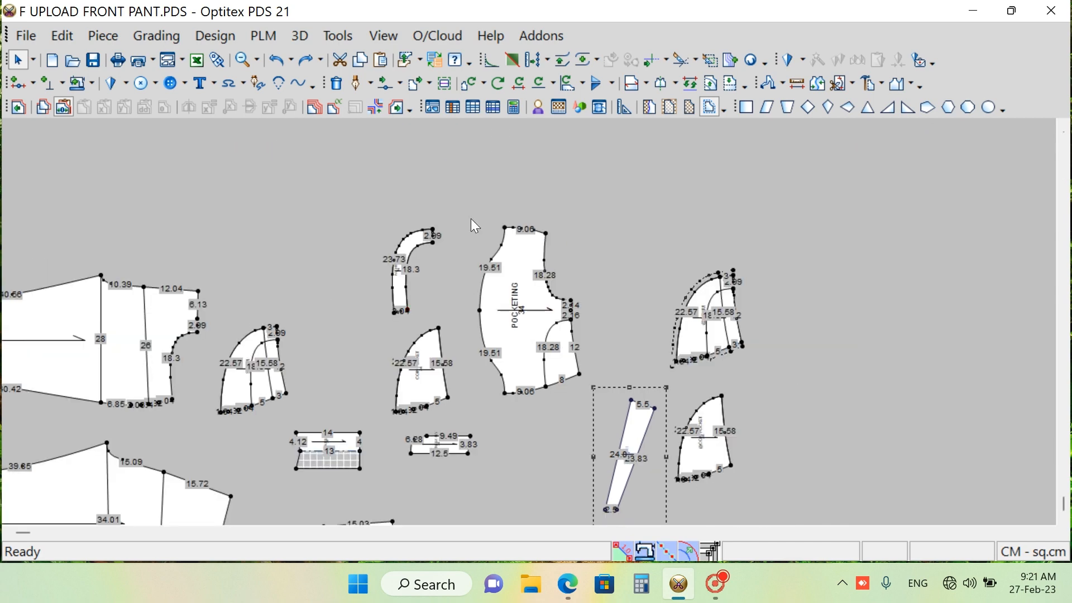
scroll(536, 329, "down", 1)
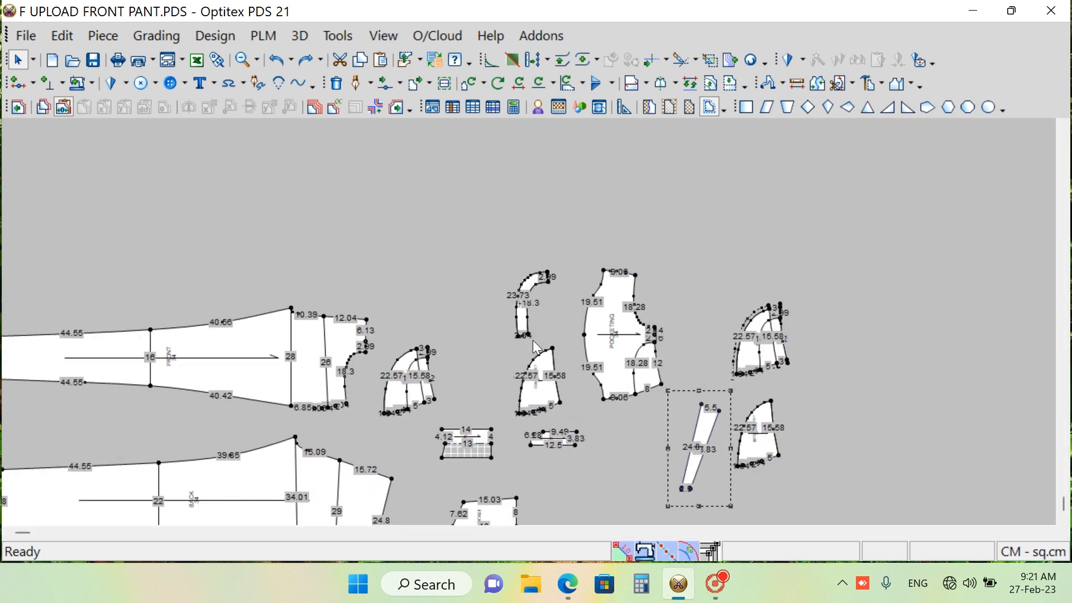
scroll(538, 330, "down", 1)
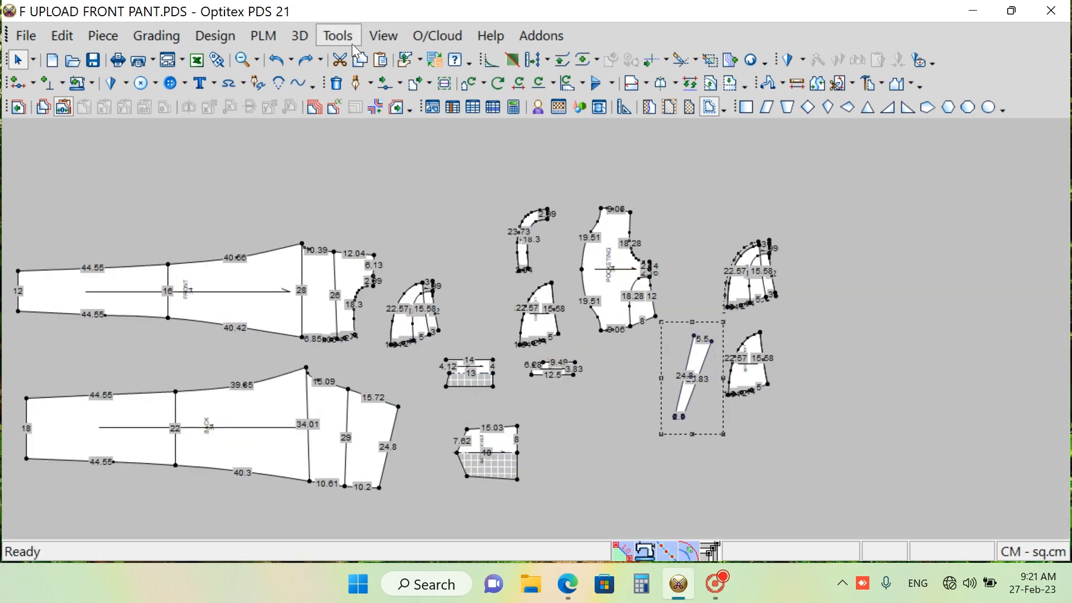
Show the rulers around the working area
left_click(385, 37)
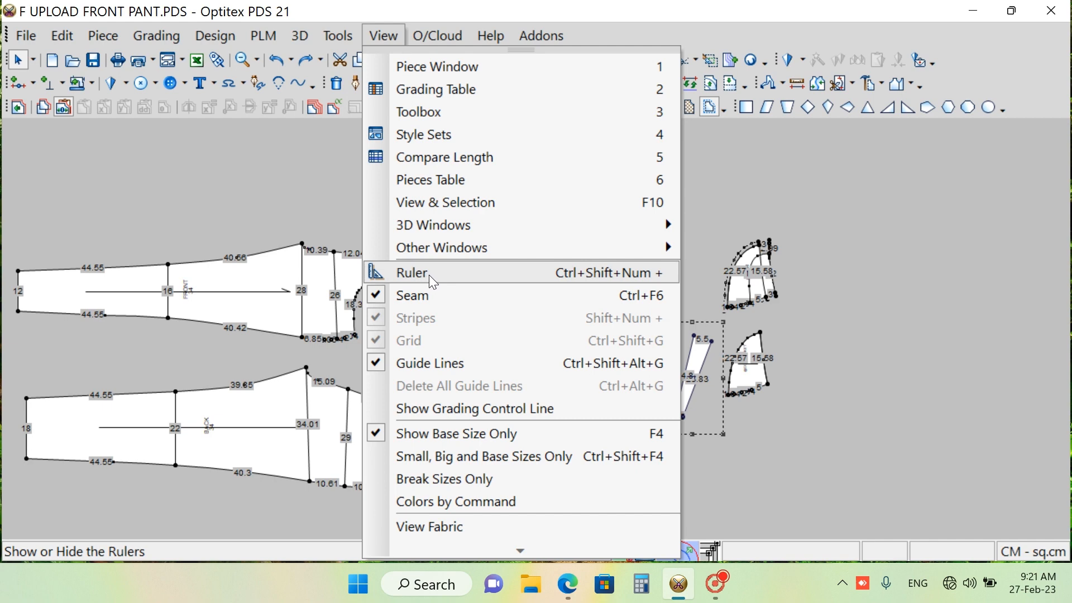
left_click(752, 186)
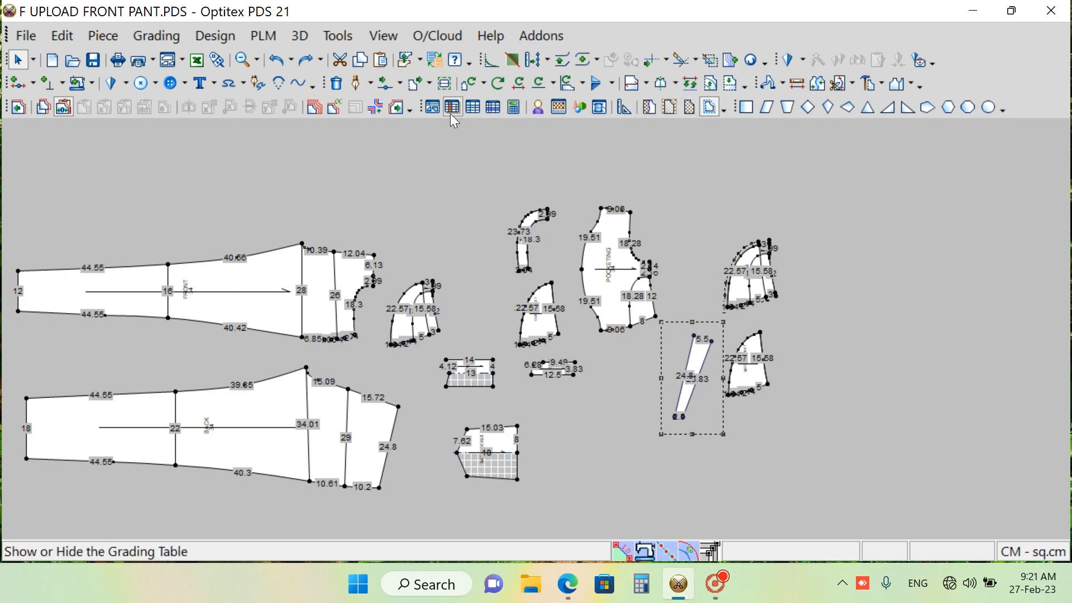
left_click(387, 38)
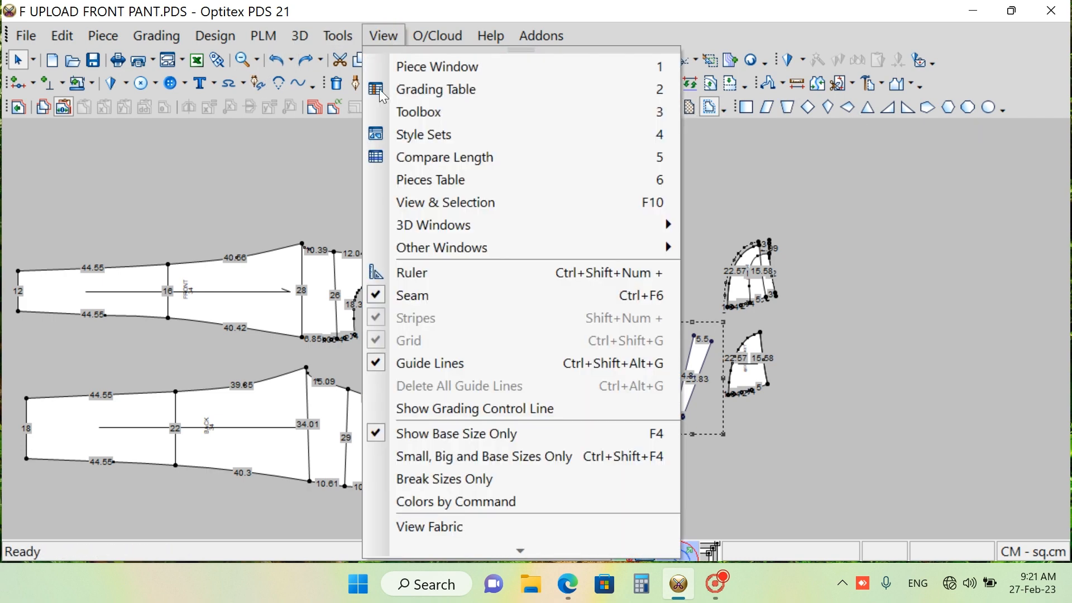
left_click(407, 274)
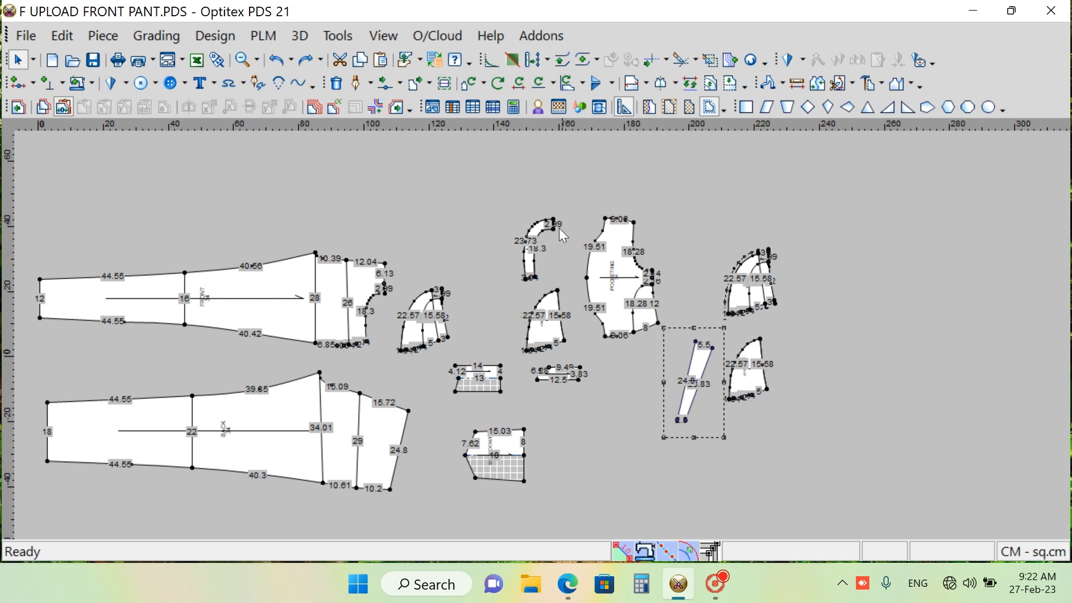
scroll(558, 321, "down", 2)
scroll(546, 376, "up", 4)
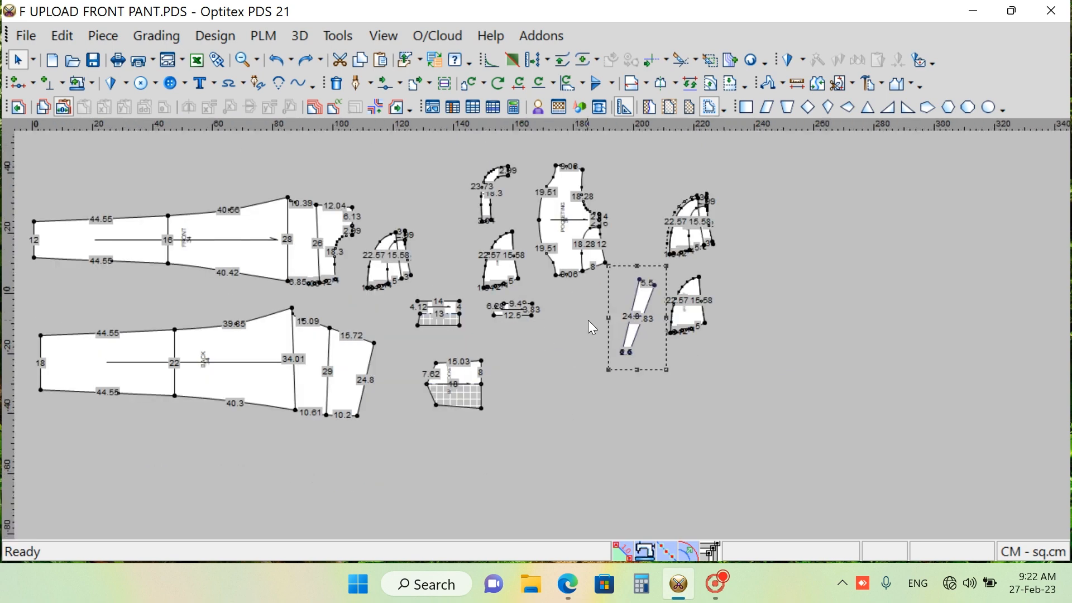
scroll(736, 340, "up", 3)
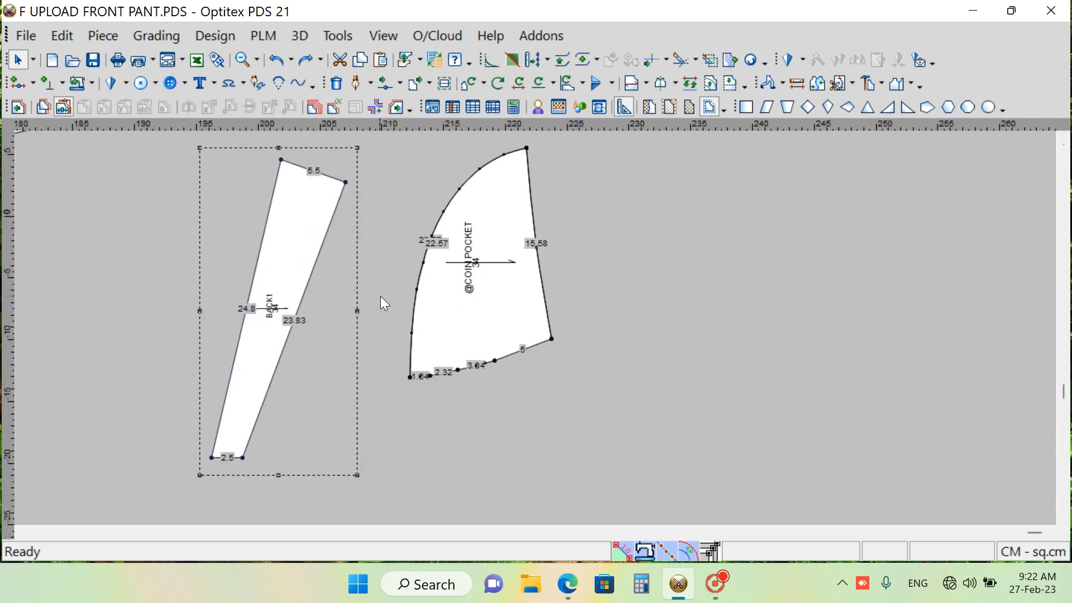
scroll(383, 302, "down", 2)
scroll(530, 324, "up", 2)
scroll(545, 301, "up", 2)
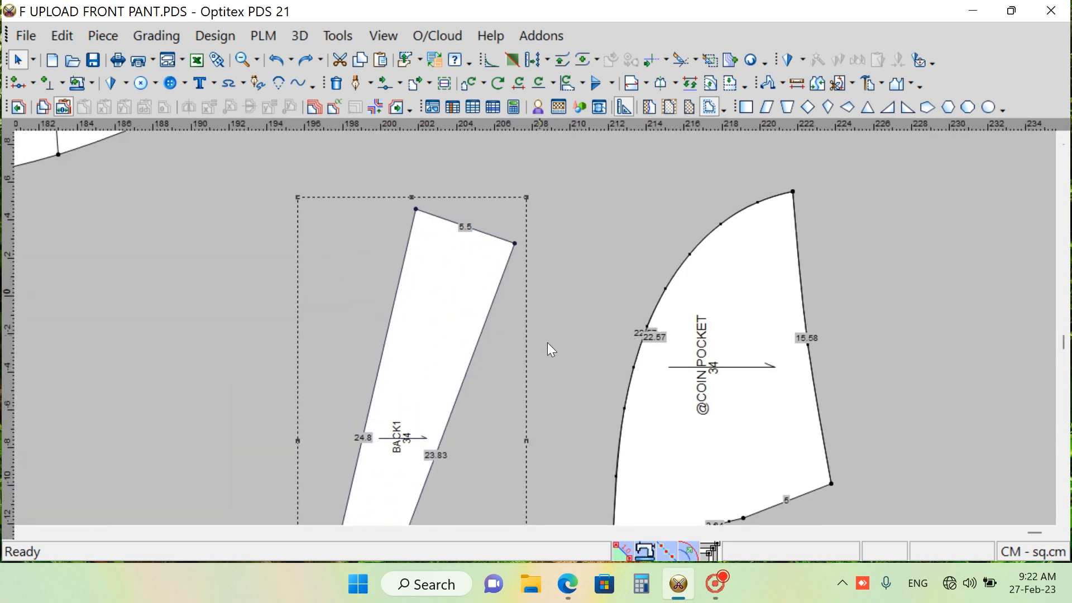
scroll(550, 350, "down", 1)
scroll(548, 349, "up", 1)
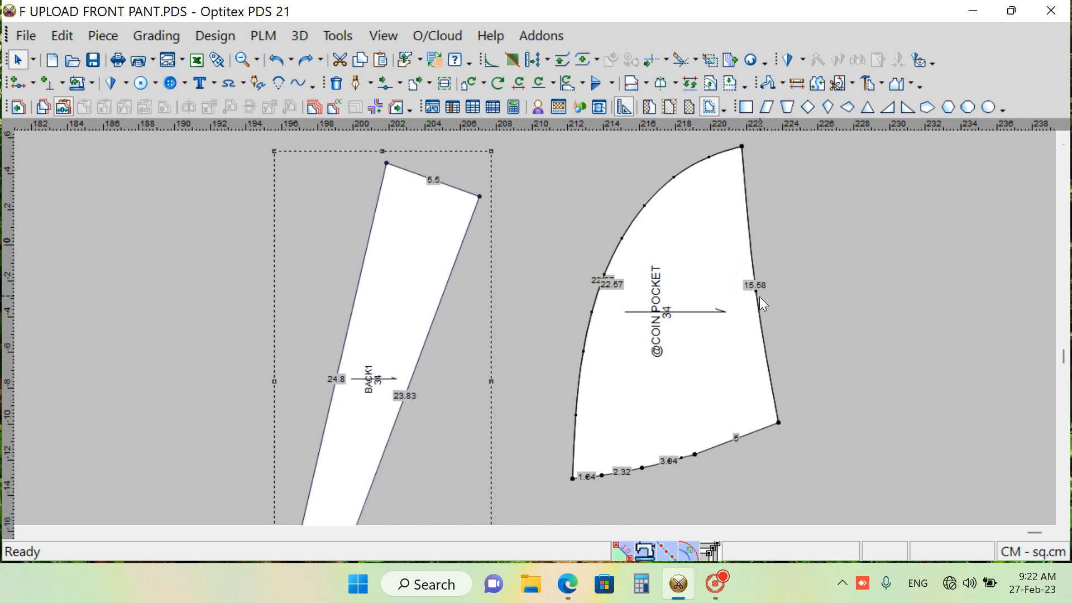
key("BackSpace")
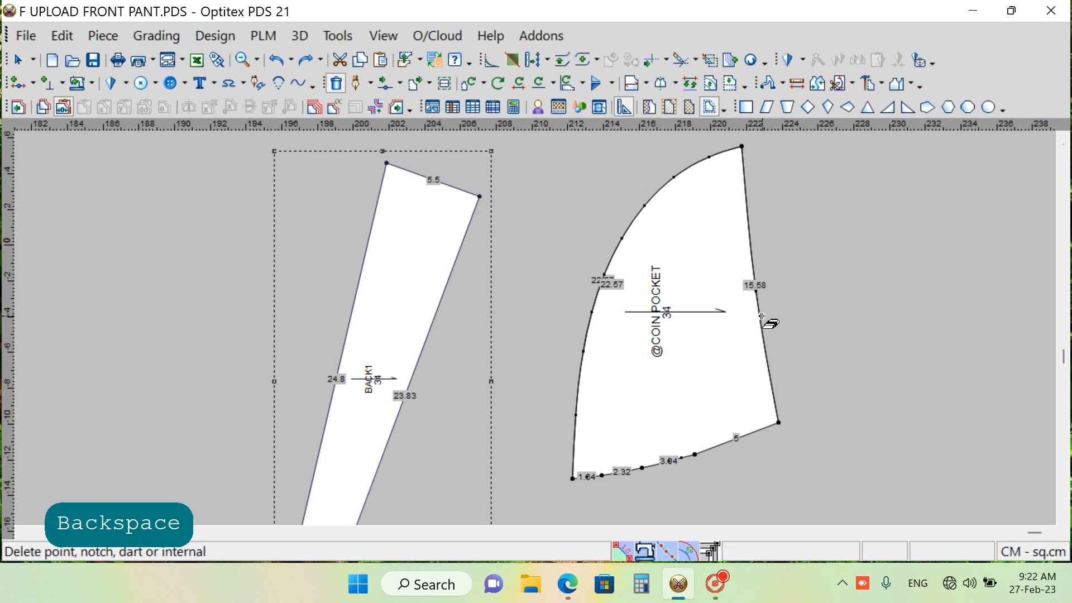
left_click(761, 316)
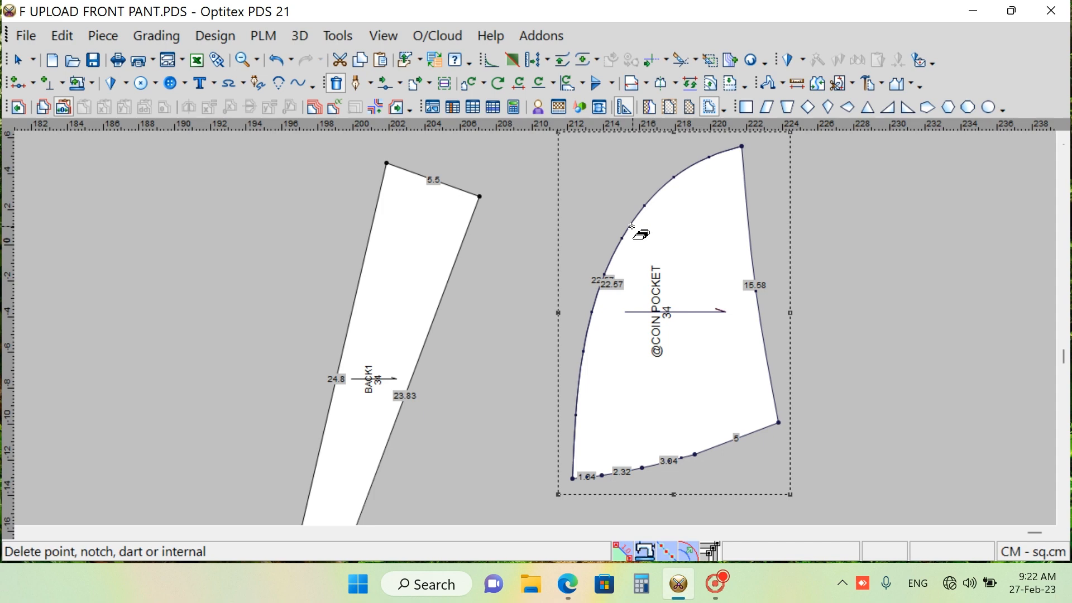
scroll(632, 229, "down", 2)
scroll(535, 329, "up", 5)
scroll(539, 324, "up", 1)
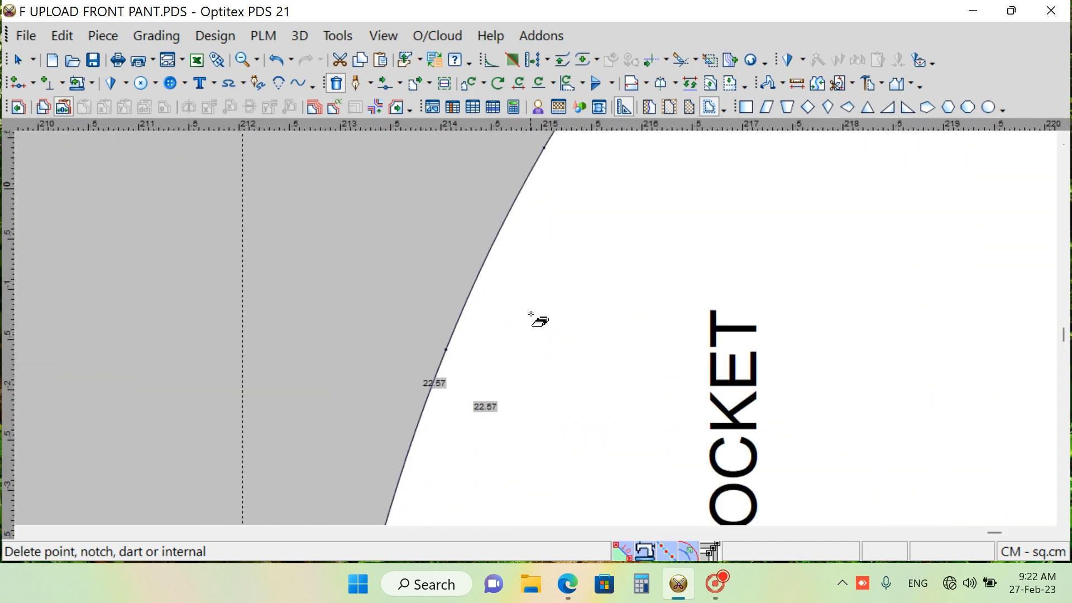
scroll(536, 321, "down", 2)
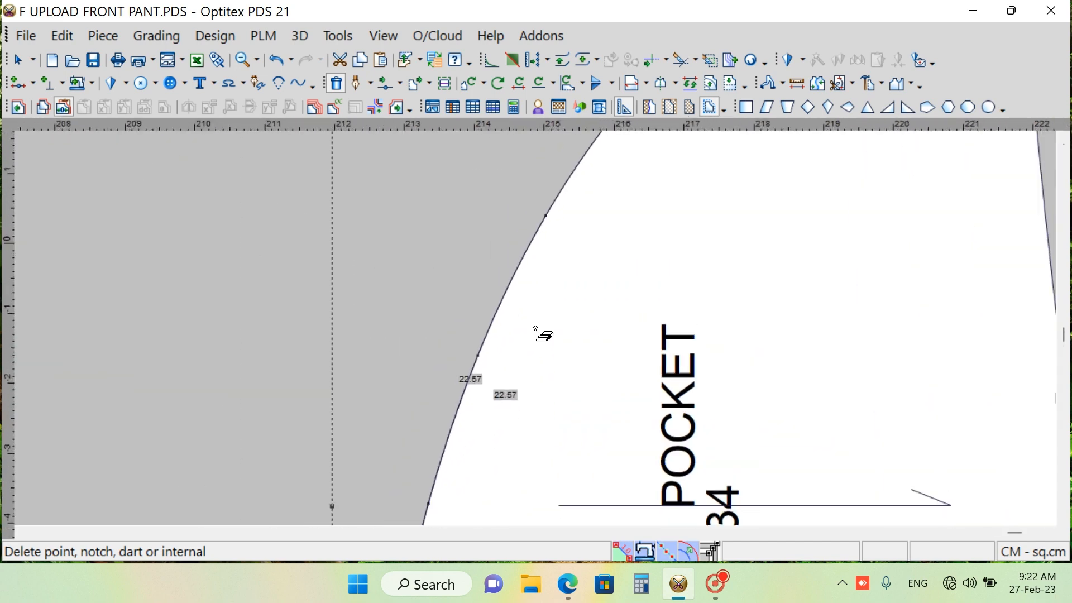
left_click(515, 290)
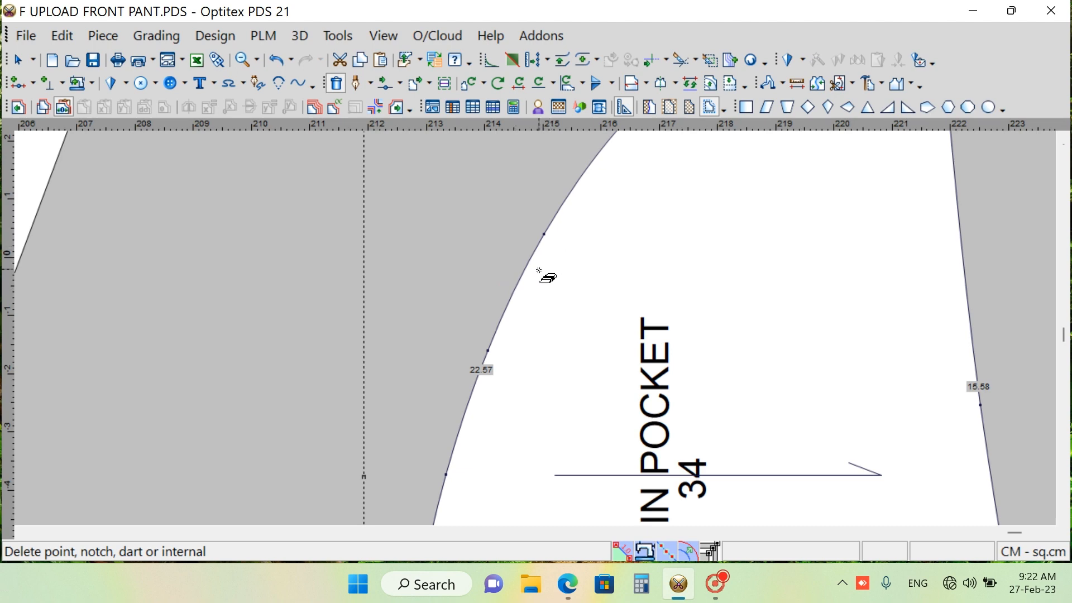
scroll(538, 312, "down", 5)
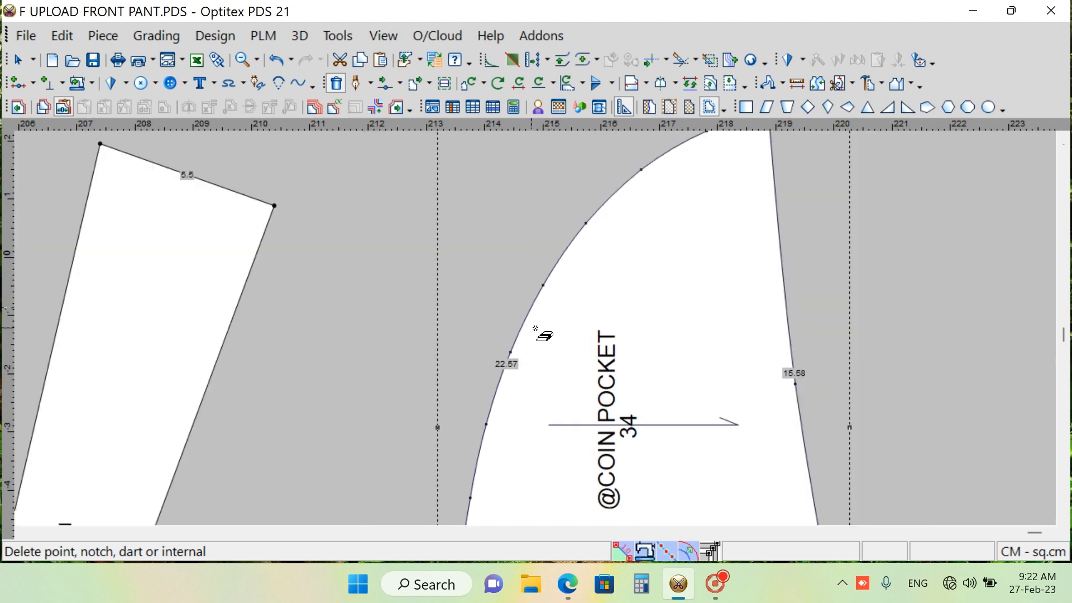
scroll(559, 393, "down", 3)
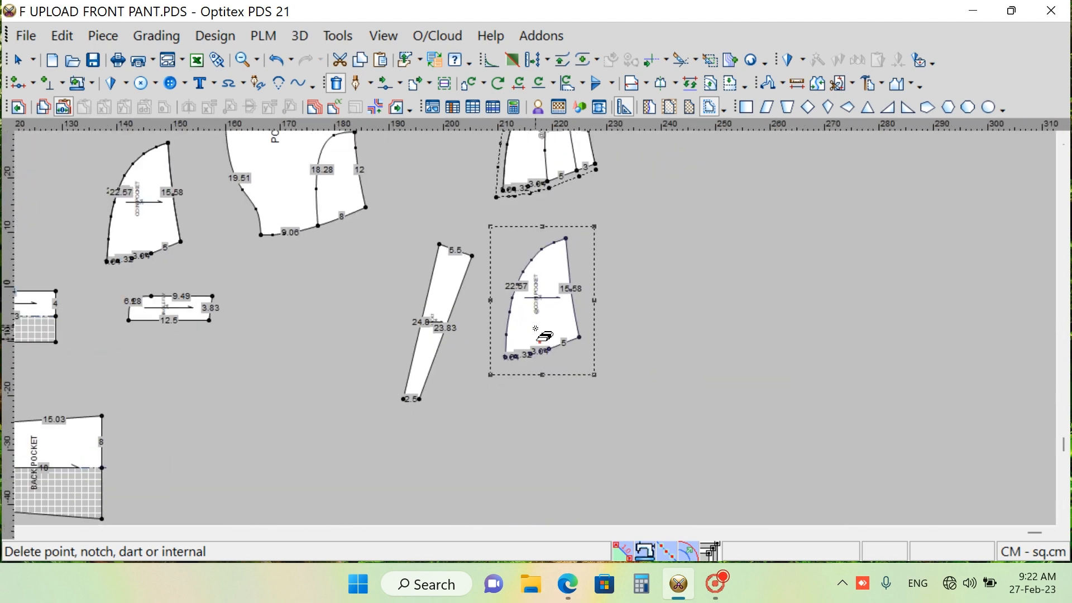
scroll(537, 330, "up", 8)
scroll(559, 342, "down", 4)
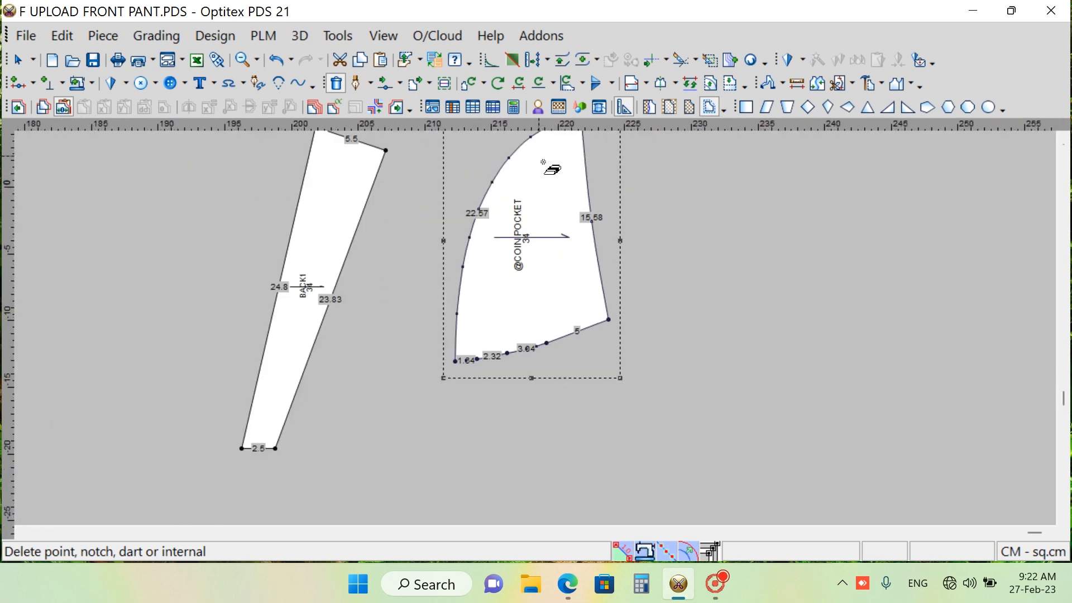
scroll(550, 222, "down", 3)
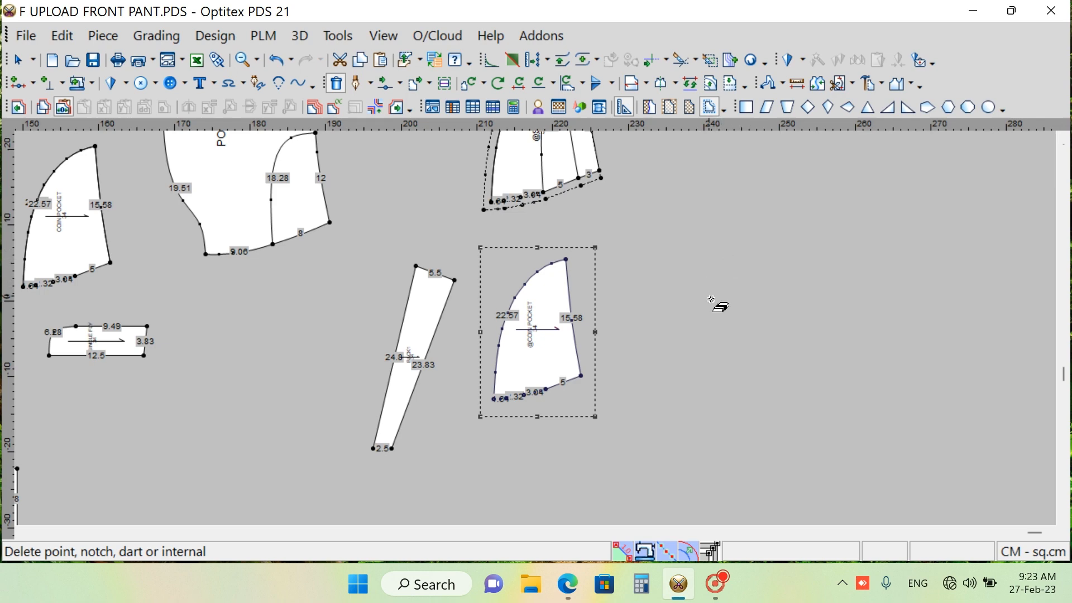
right_click(719, 259)
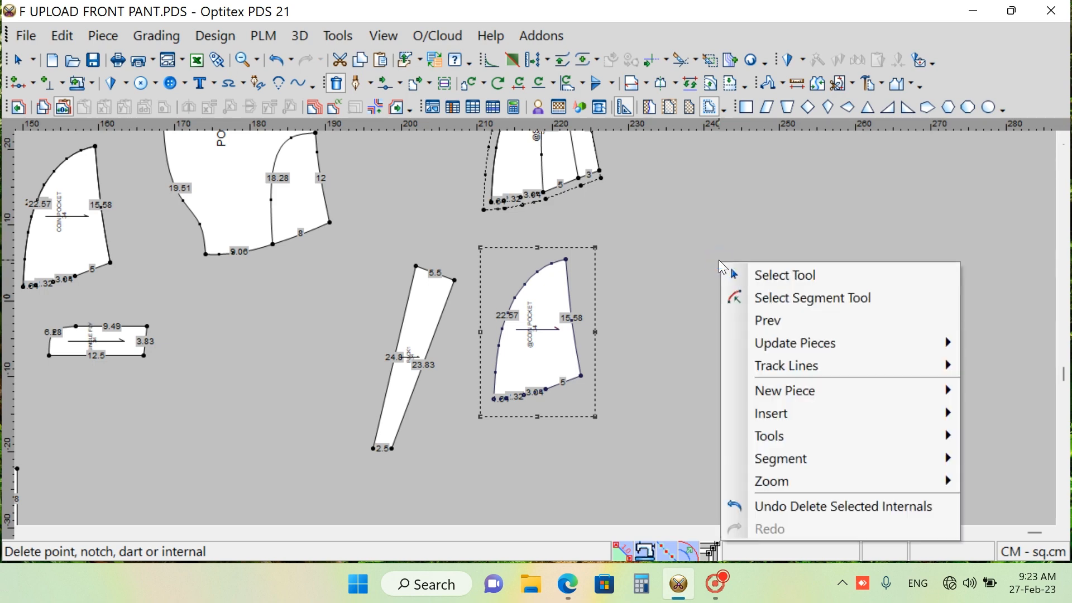
left_click(779, 278)
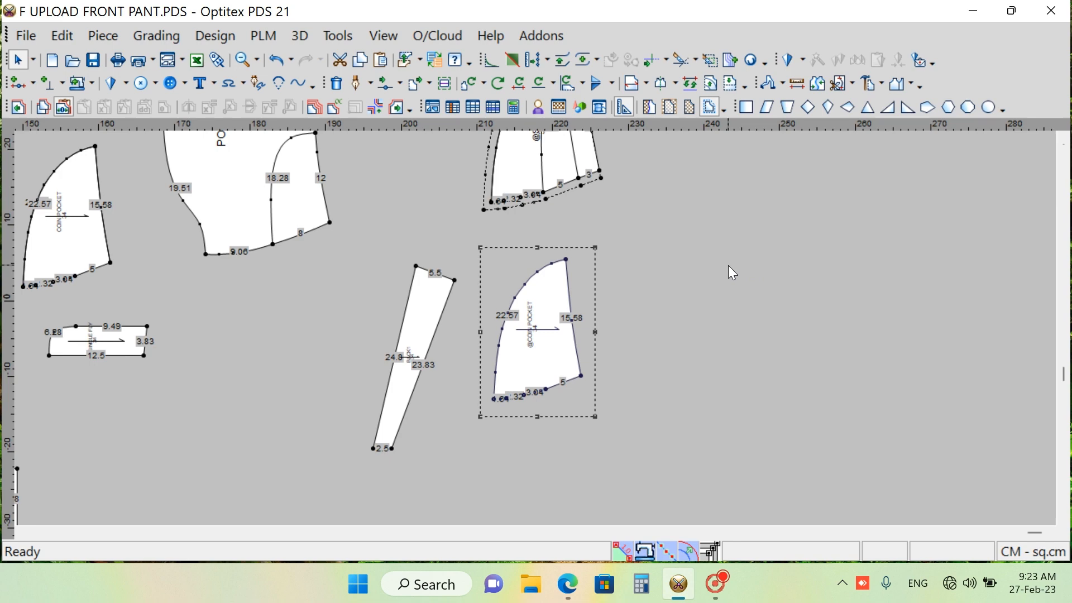
key("BackSpace")
key("BackSpace")
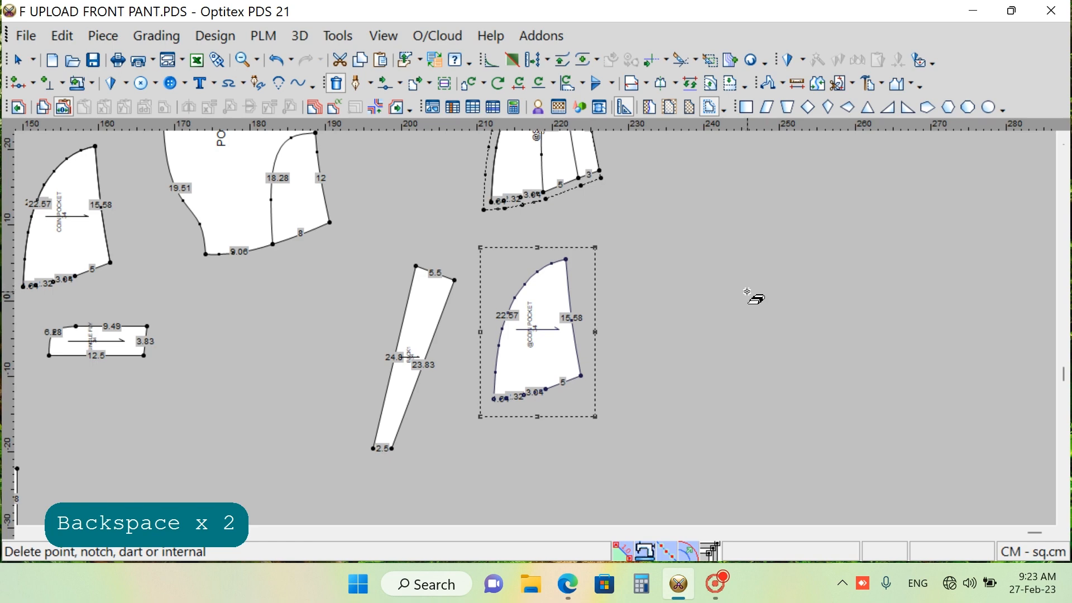
key("z")
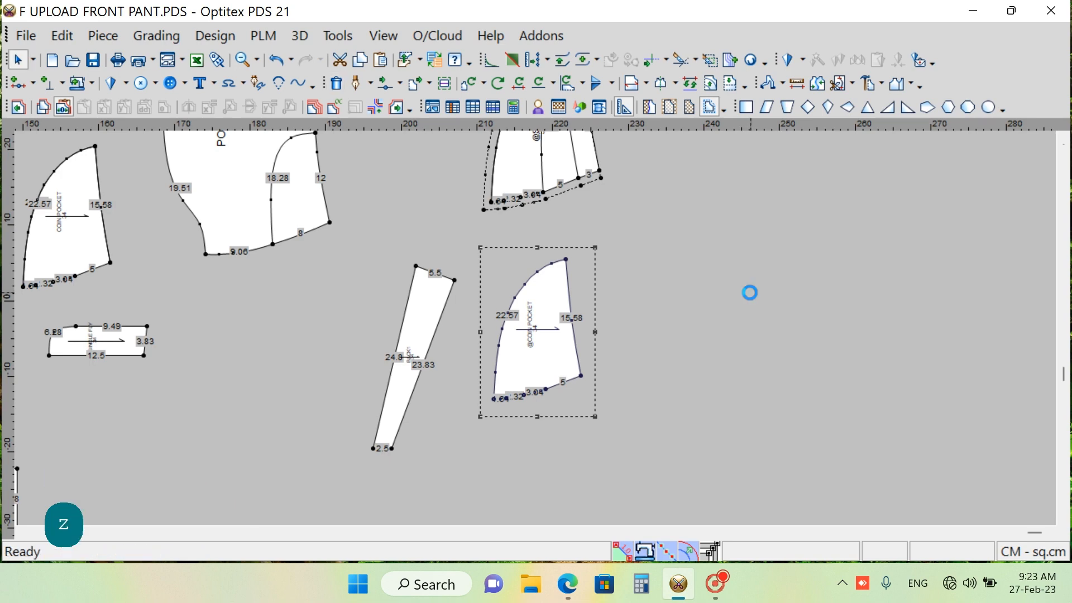
key("BackSpace")
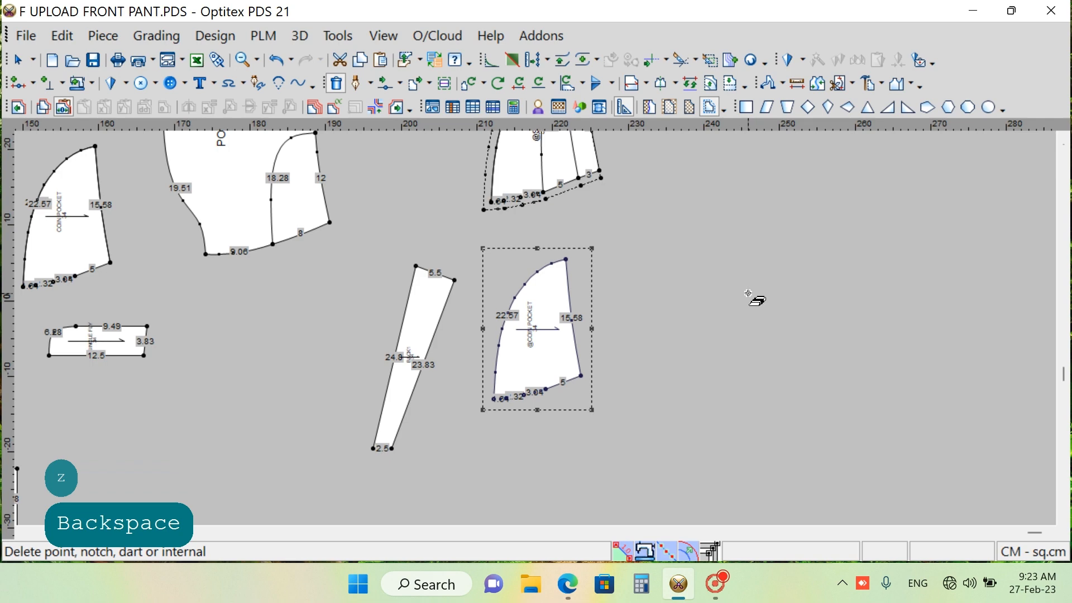
key("z")
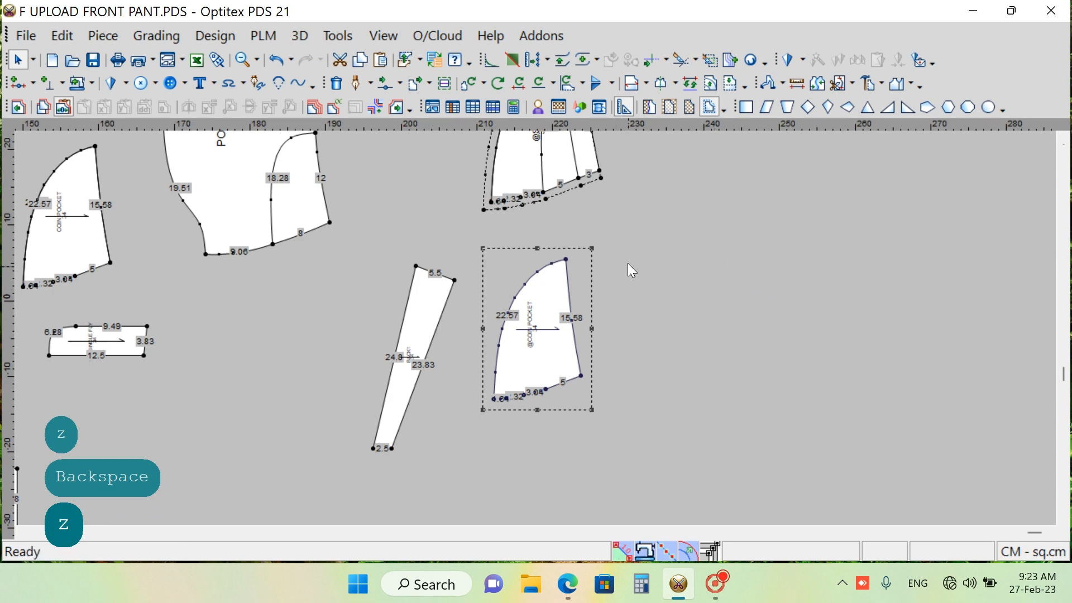
Add a point on the 23.83 cm edge of the BACK1 piece, near its wider end, and return to the Select tool
scroll(514, 239, "down", 2)
scroll(504, 435, "up", 2)
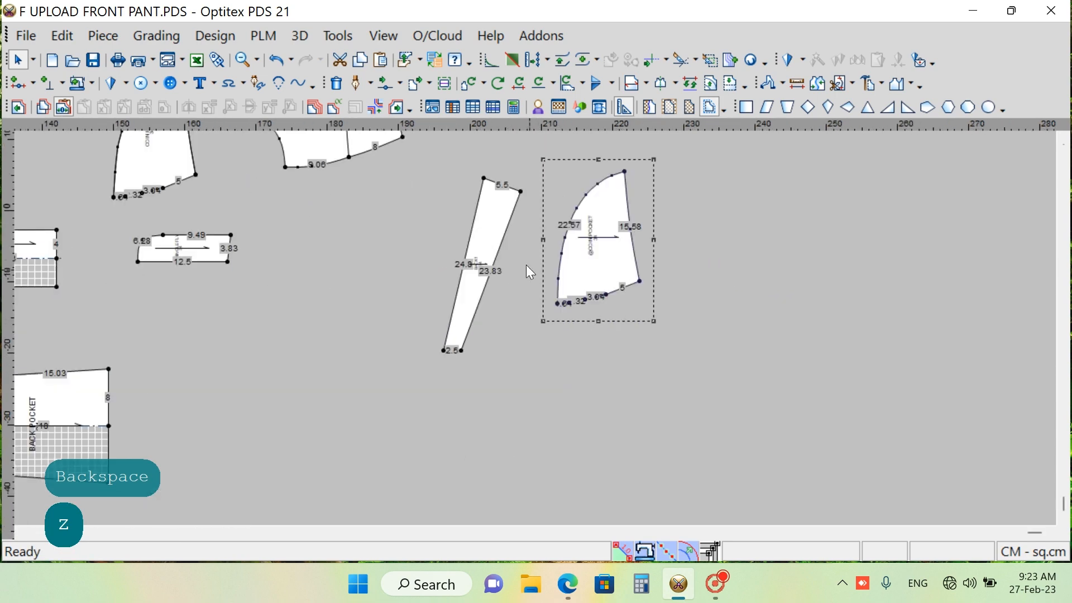
scroll(530, 272, "up", 2)
scroll(502, 279, "down", 2)
scroll(535, 329, "up", 2)
scroll(539, 335, "down", 1)
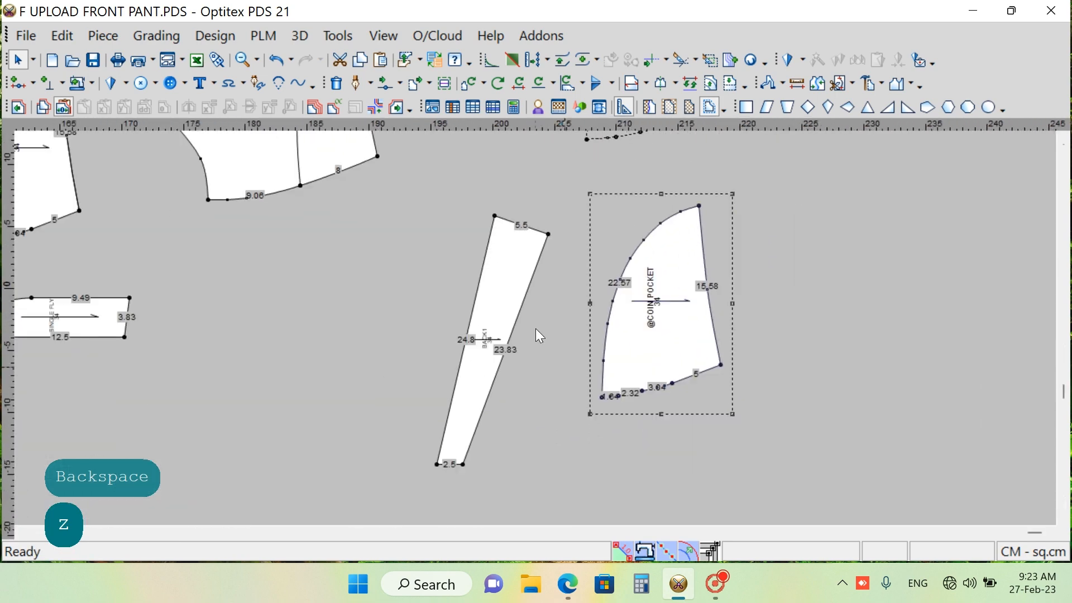
scroll(539, 335, "up", 1)
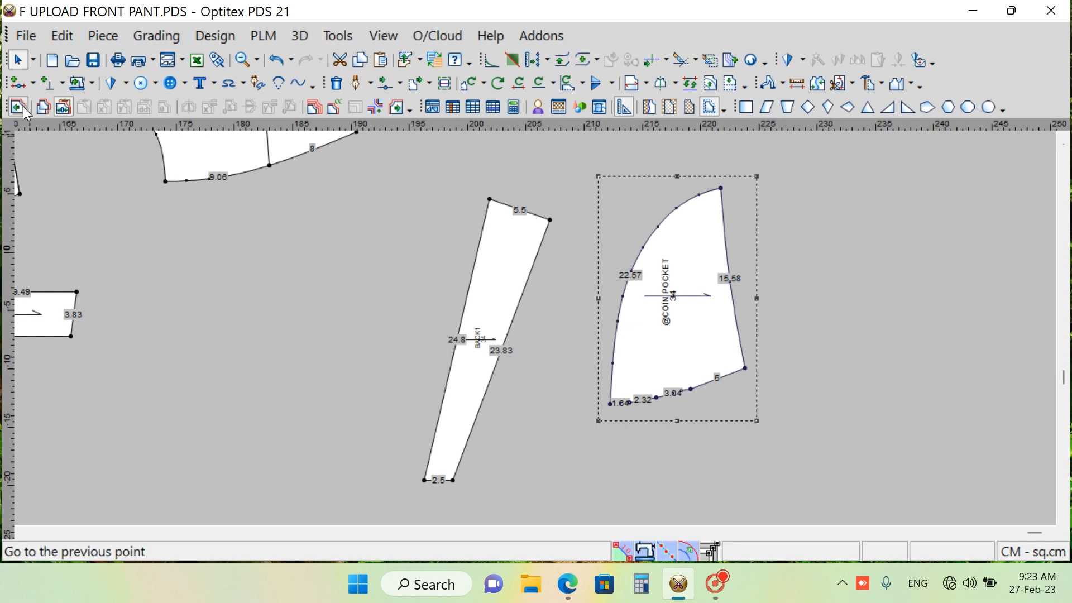
key("o")
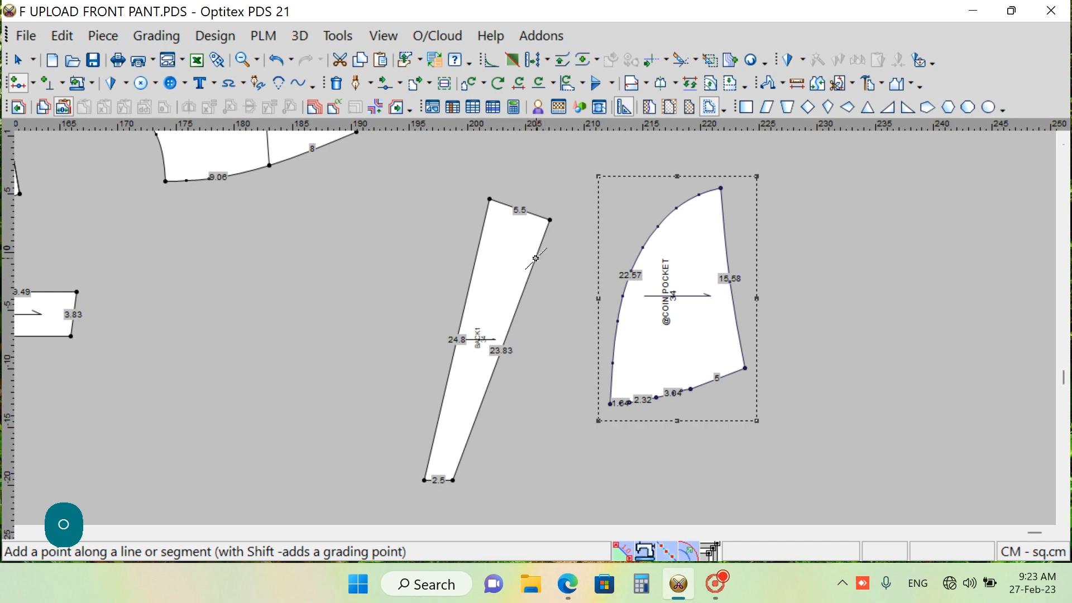
left_click(536, 257)
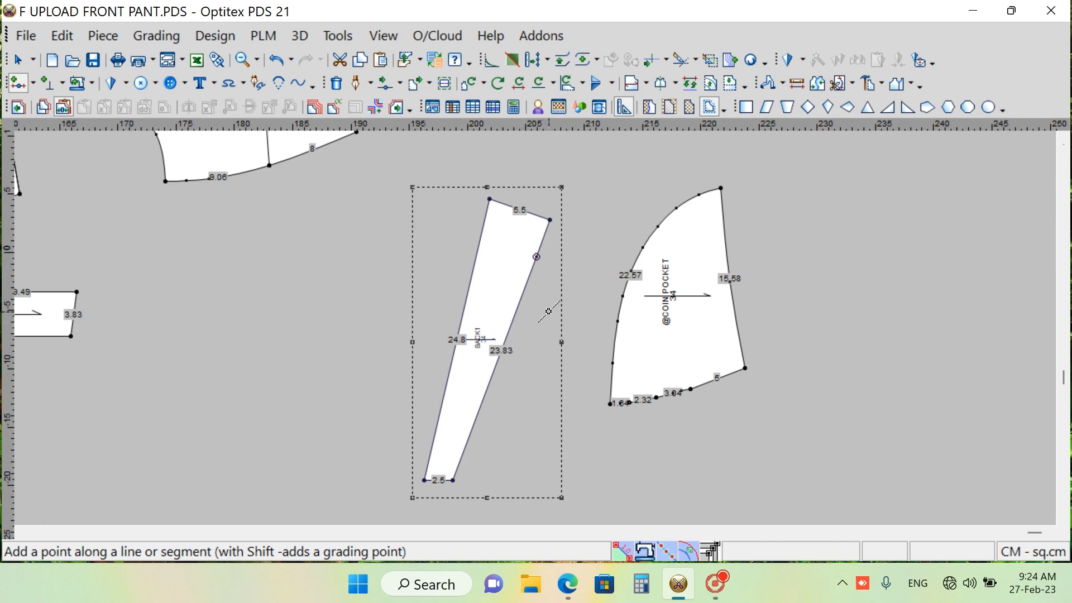
key("z")
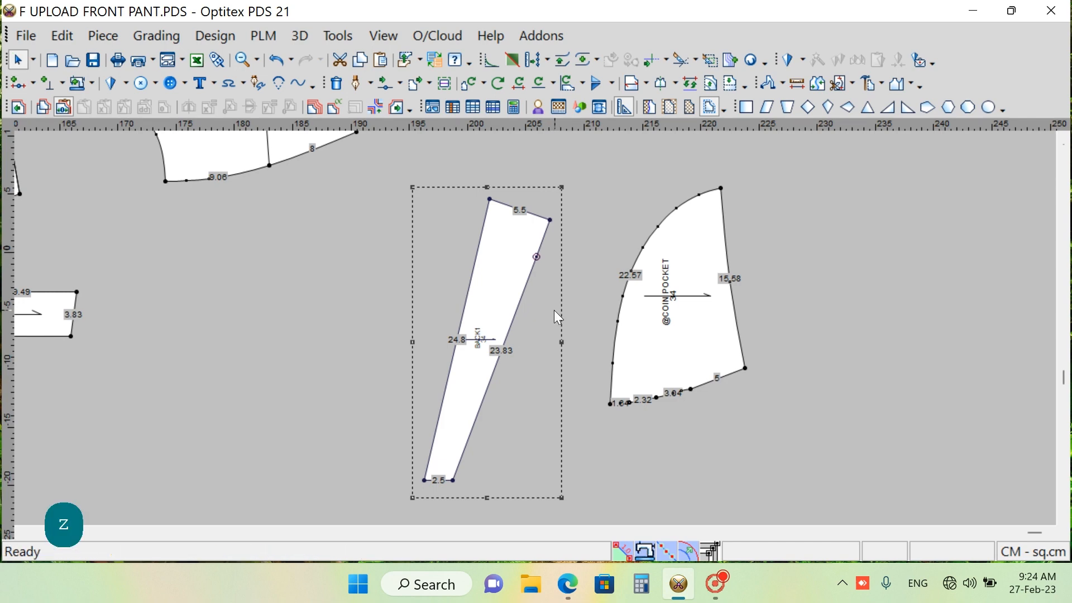
Undo the point added on the 23.83 cm edge of the BACK1 piece
left_click(541, 323)
key("ctrl+z")
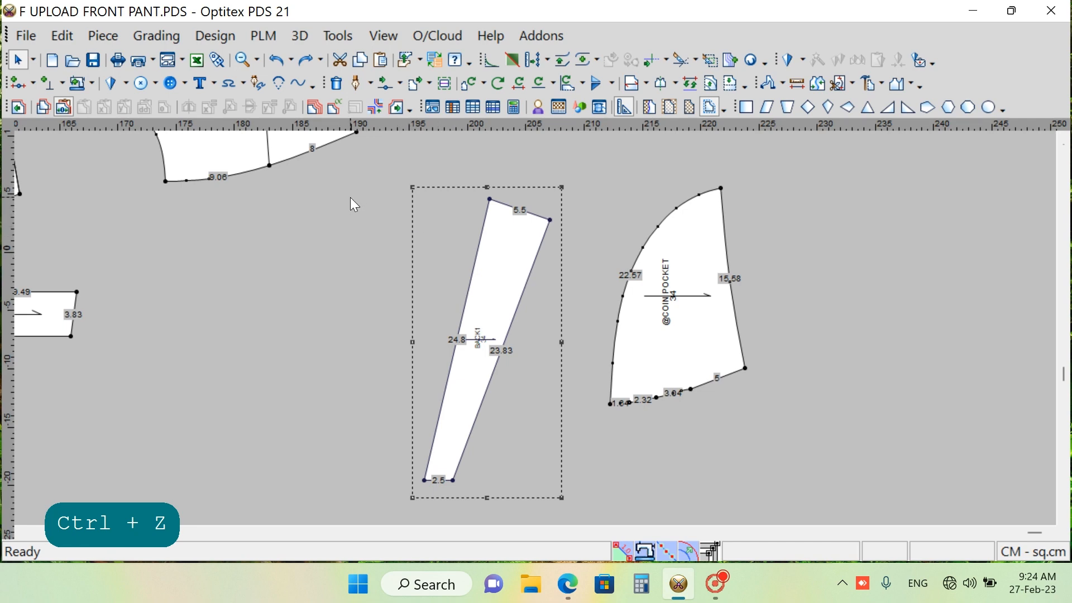
With Move Point, pull a point outward from BACK1's 23.83 cm edge, shift it inward and outward again, and return to the Select tool
key("m")
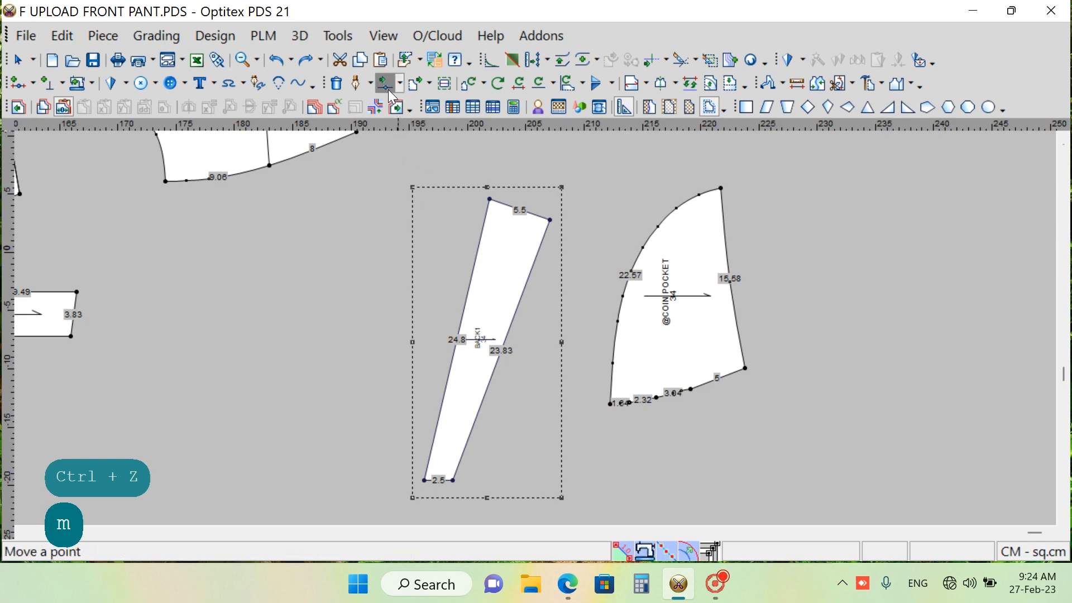
left_click(529, 276)
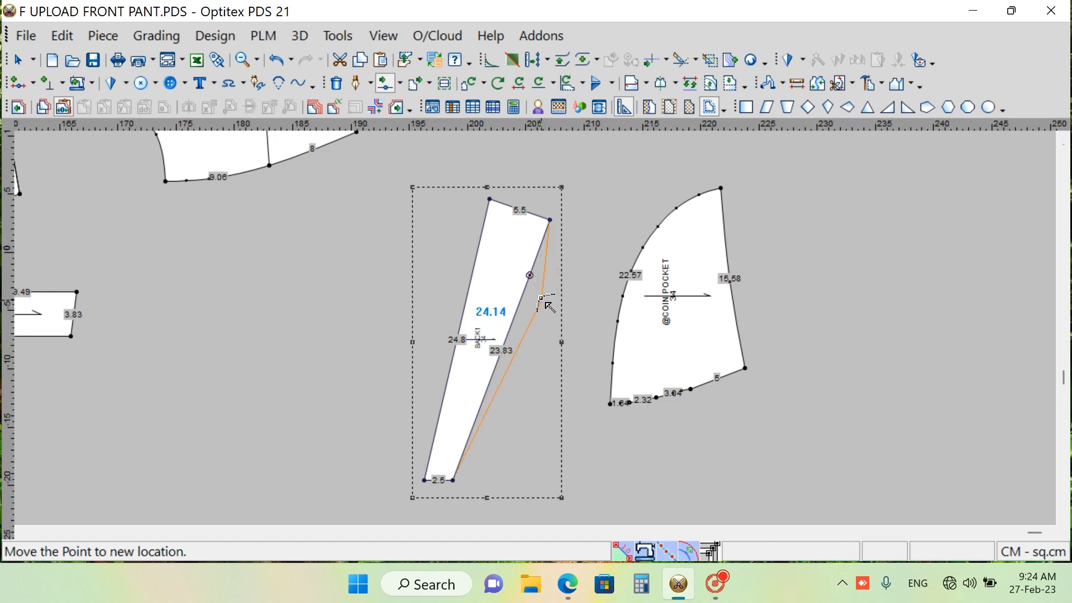
left_click(545, 291)
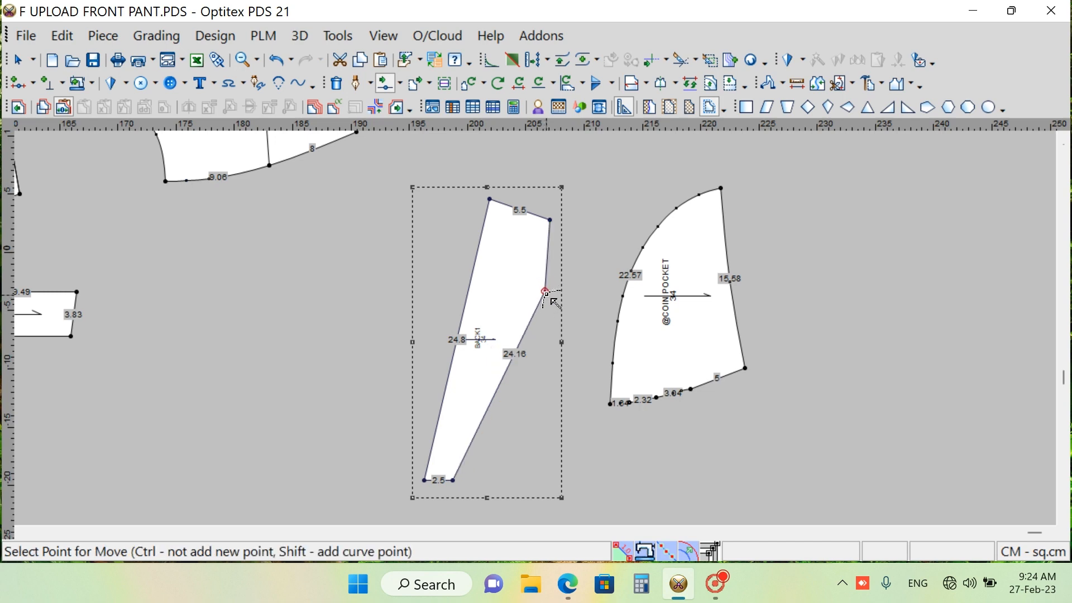
left_click(545, 291)
left_click(520, 286)
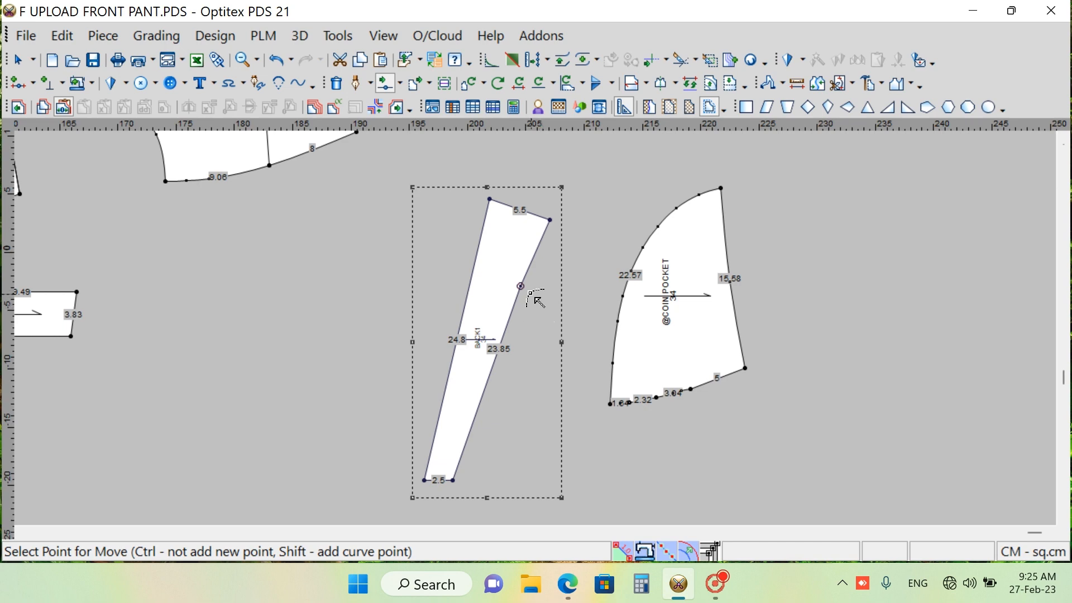
left_click(521, 287)
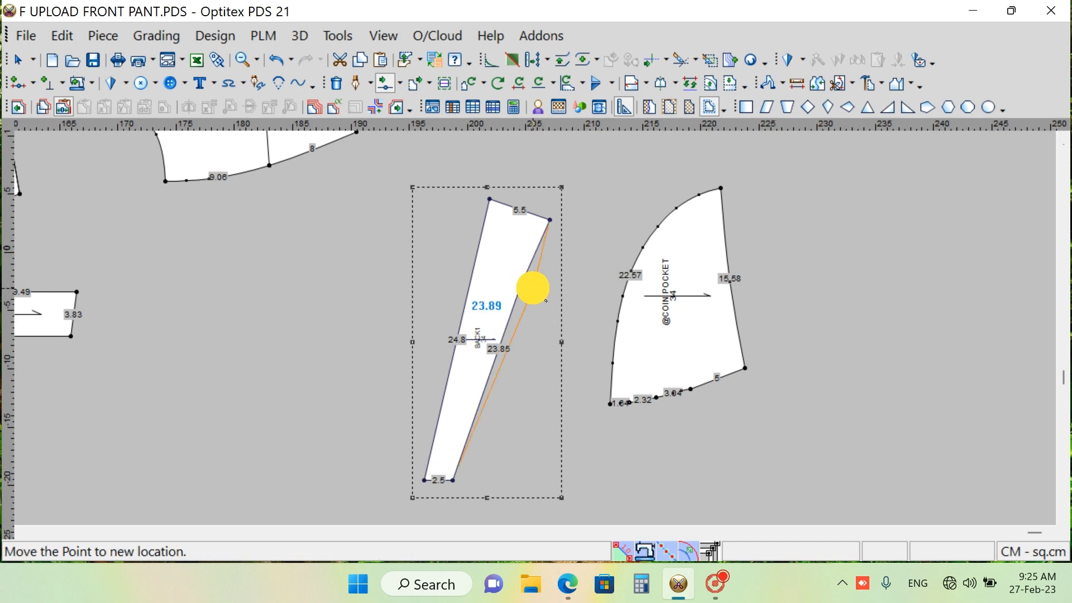
left_click(534, 289)
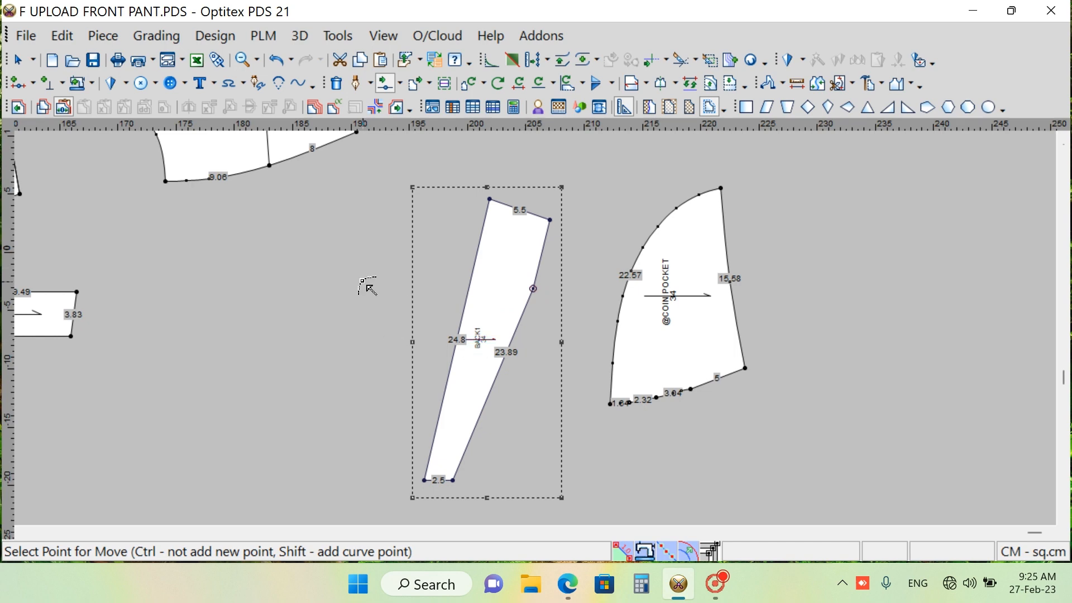
key("z")
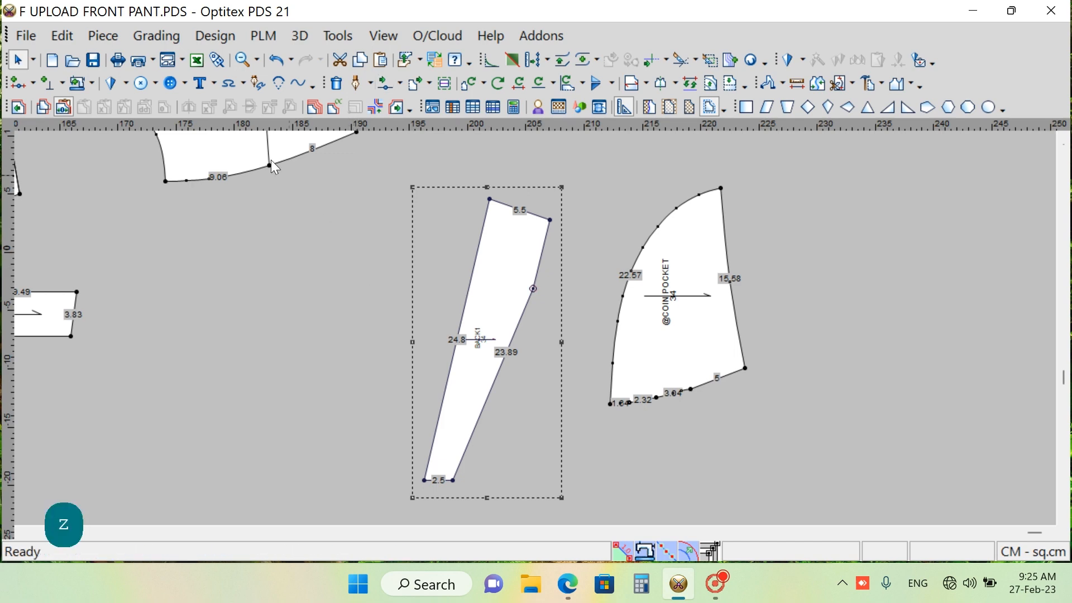
In the Confirmation and Warning preferences, enable opening the 'Move Point'/'Point Attributes' dialog and apply the change
left_click(338, 36)
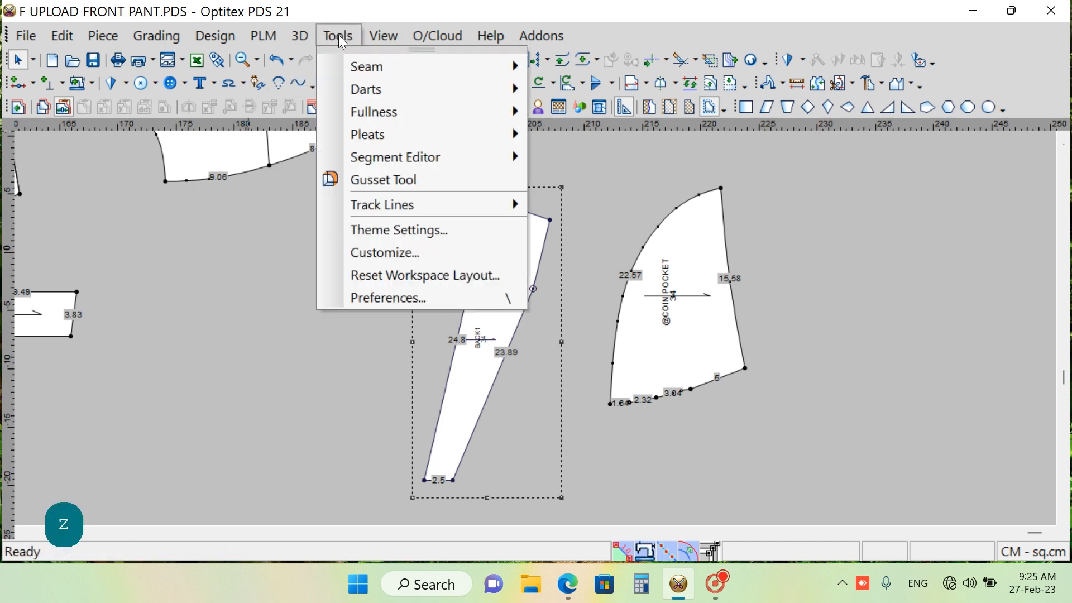
left_click(377, 299)
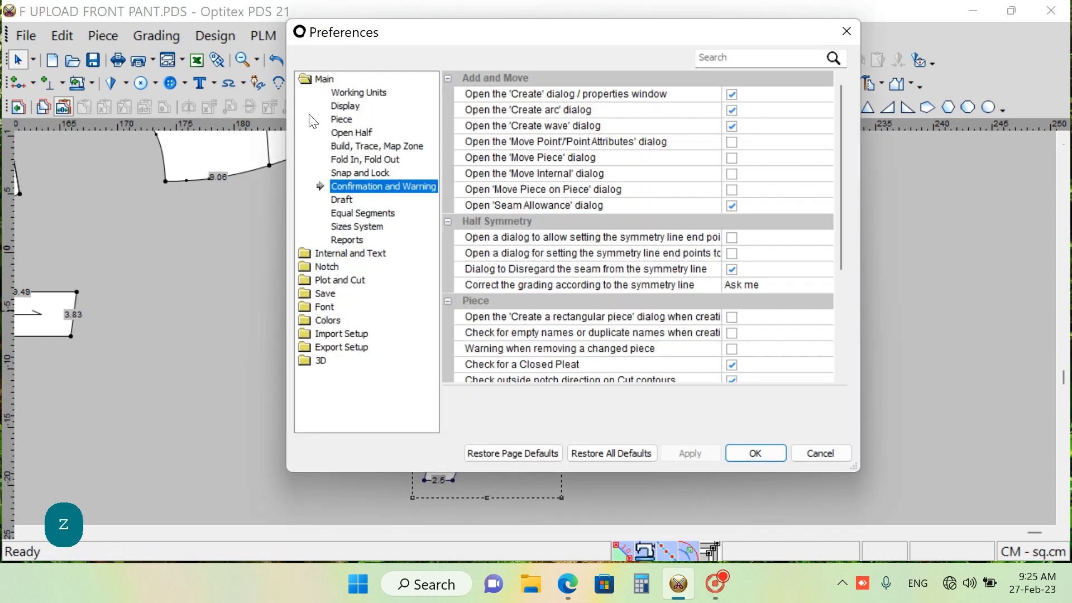
double_click(314, 81)
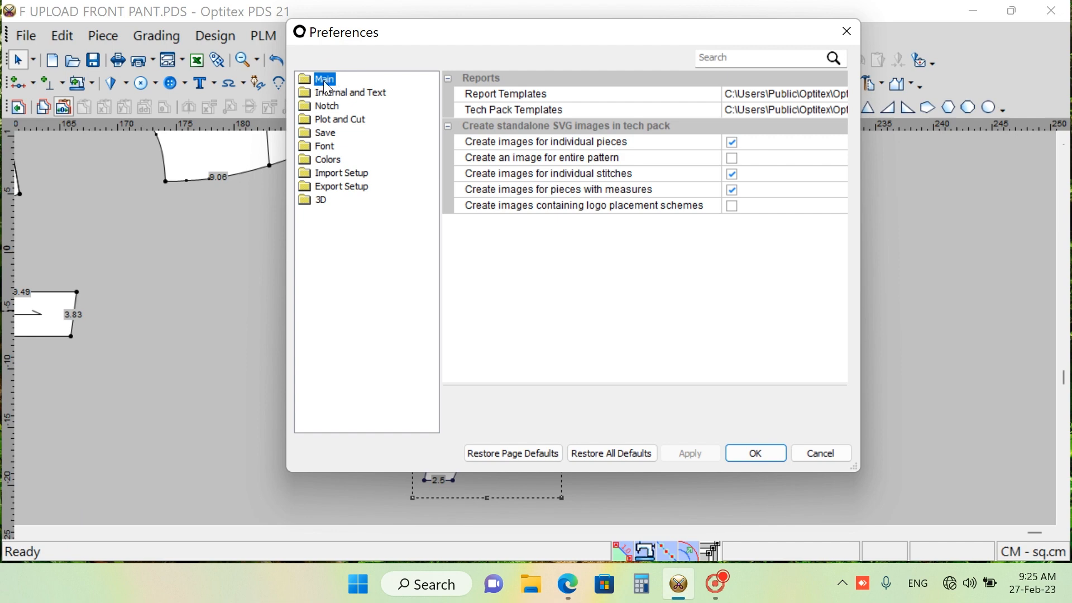
double_click(308, 83)
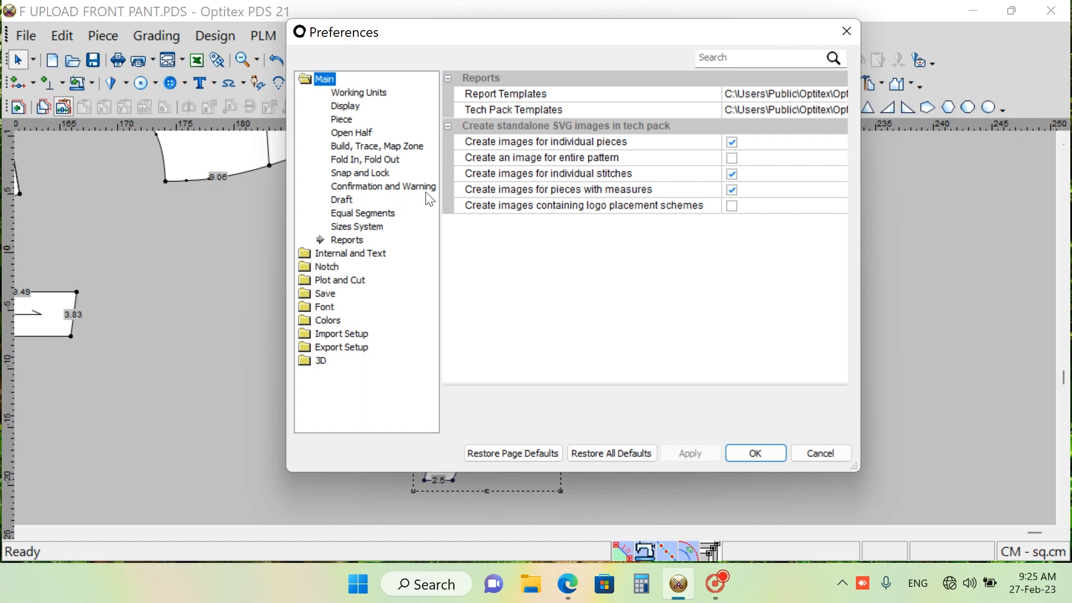
left_click(370, 190)
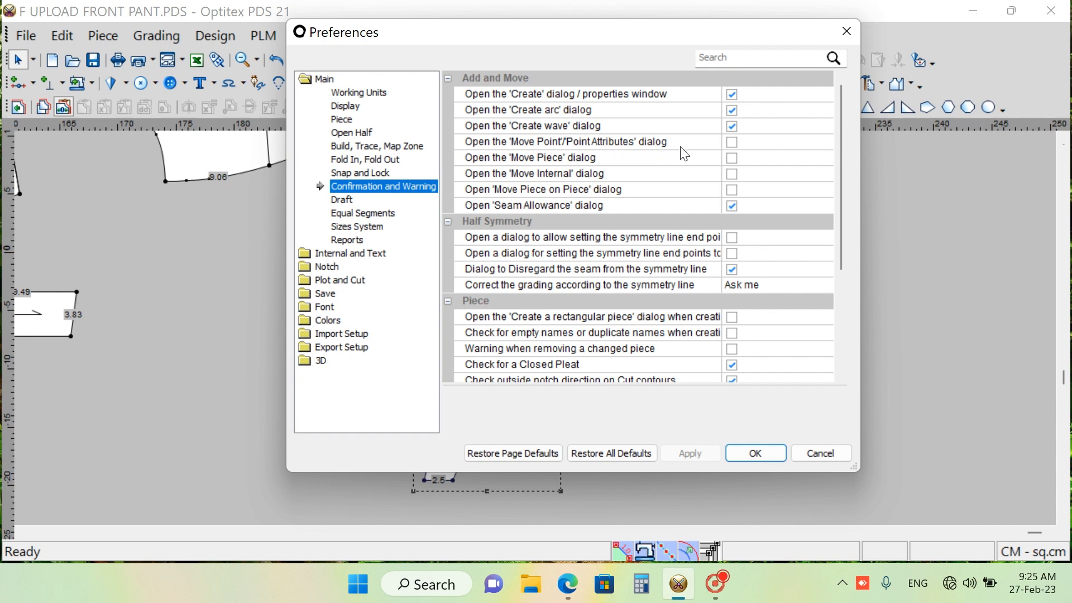
left_click(732, 142)
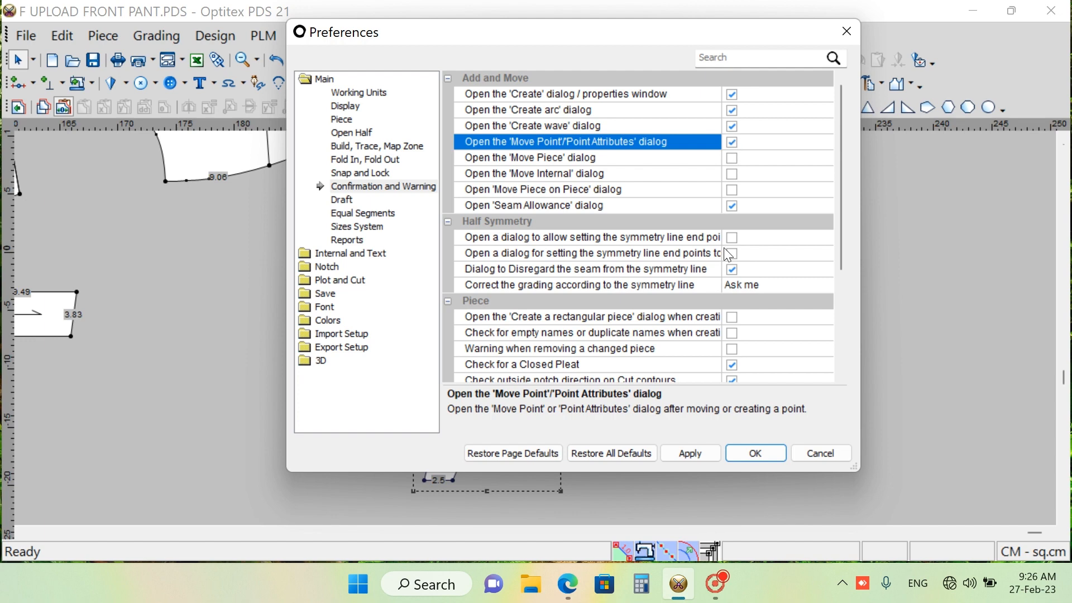
left_click(690, 454)
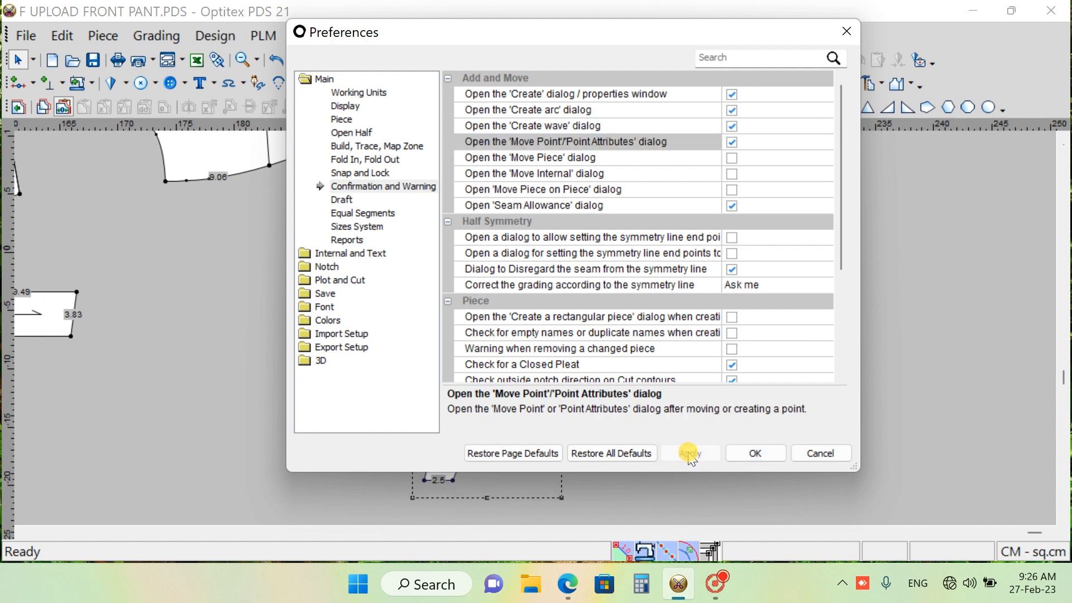
left_click(770, 455)
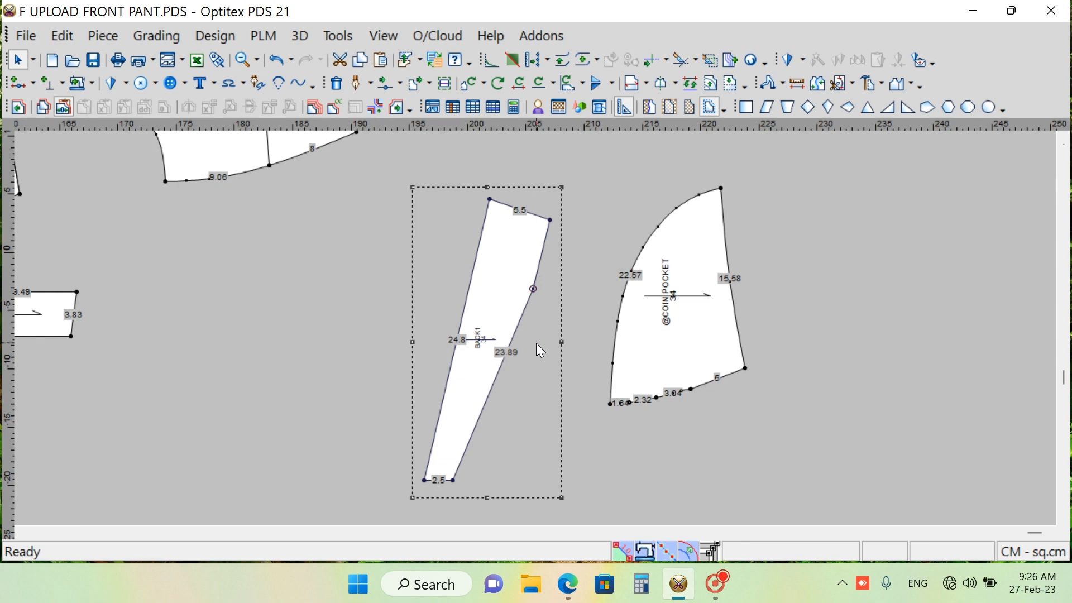
Try adding a point on the 23.89 cm edge of BACK1 to bring up Point Attributes, and cancel the addition
key("ctrl")
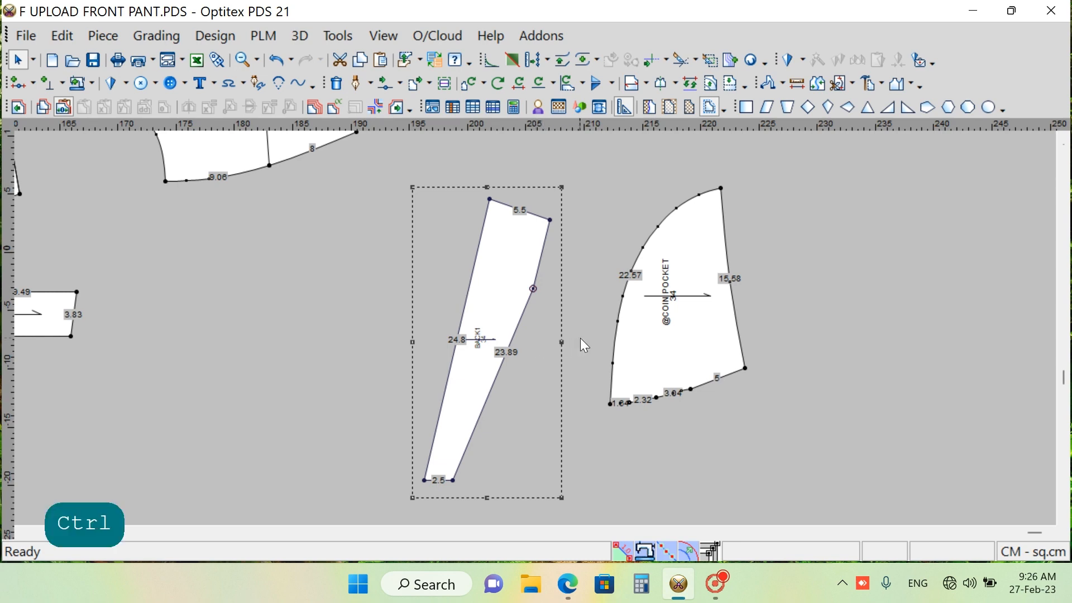
left_click(533, 291, "ctrl")
key("o")
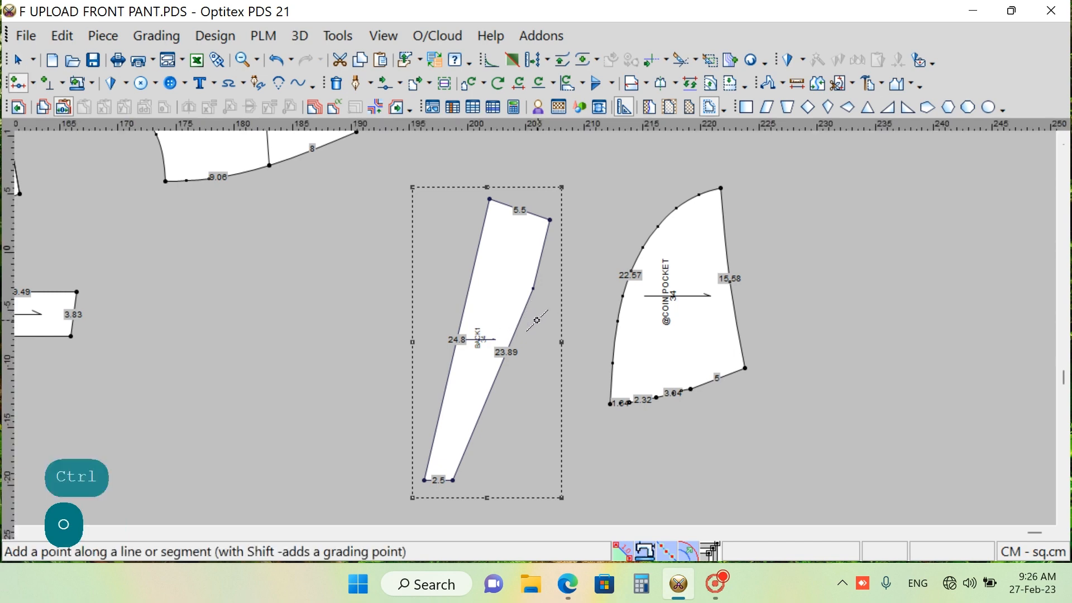
left_click(520, 317)
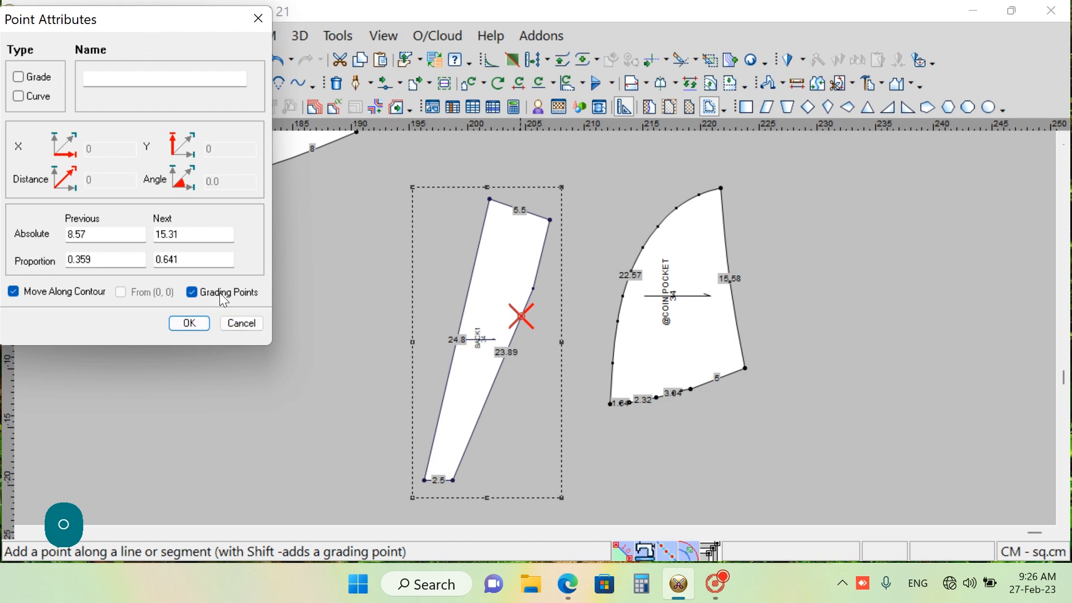
left_click(240, 324)
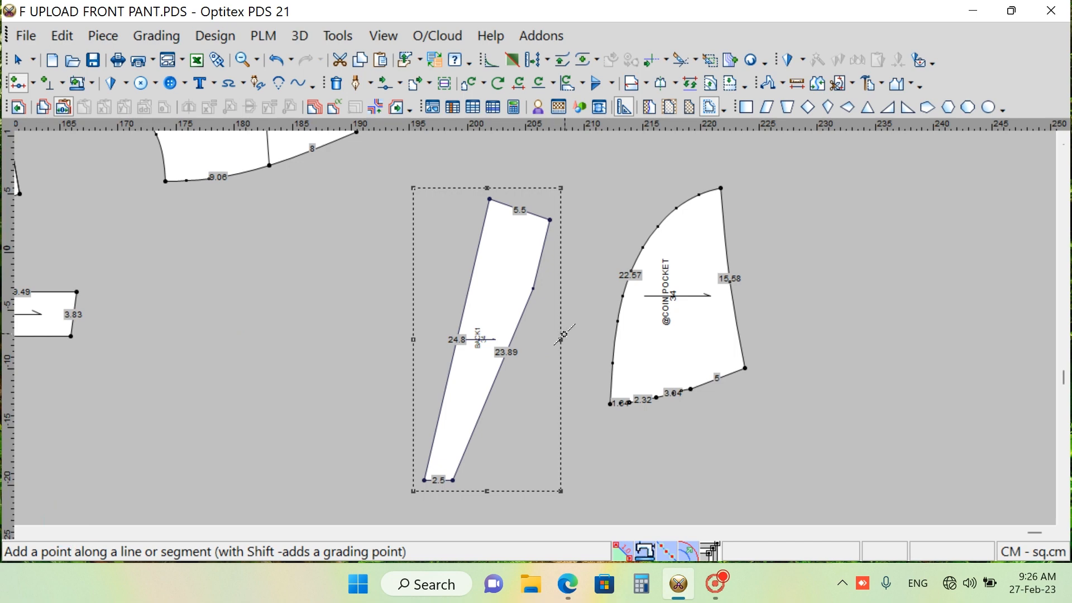
Try moving the point on BACK1's 23.89 cm edge outward to bring up the Move Point dialog, and cancel the move
key("m")
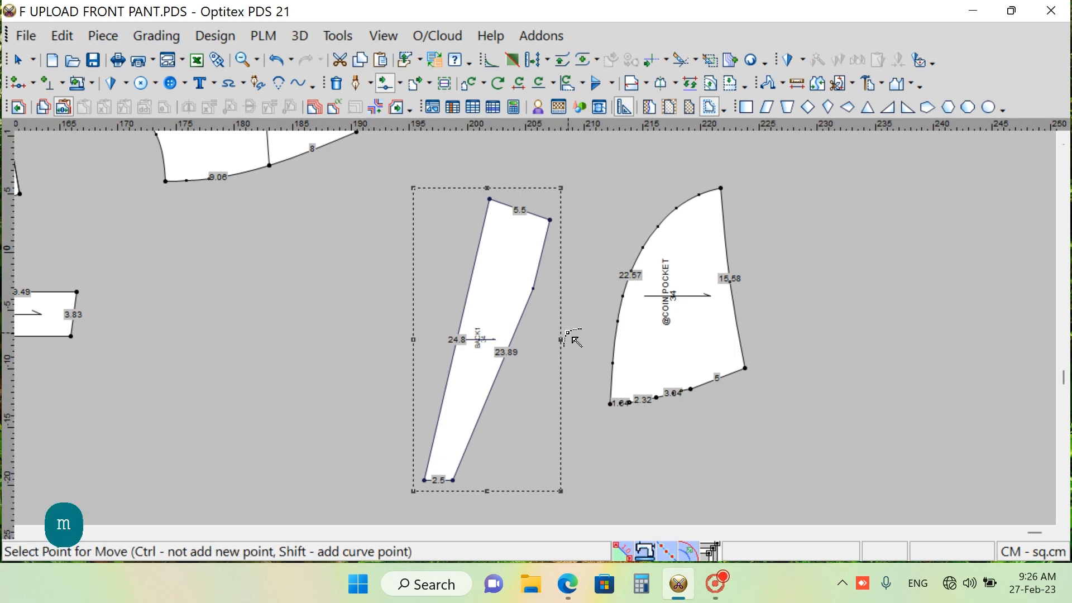
left_click(533, 289)
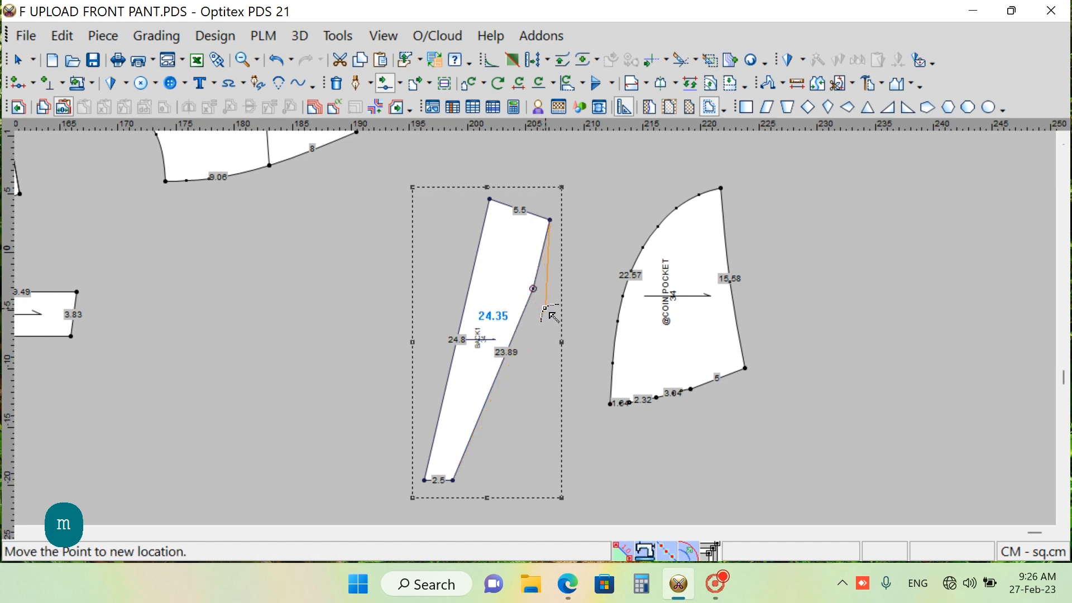
left_click(546, 310)
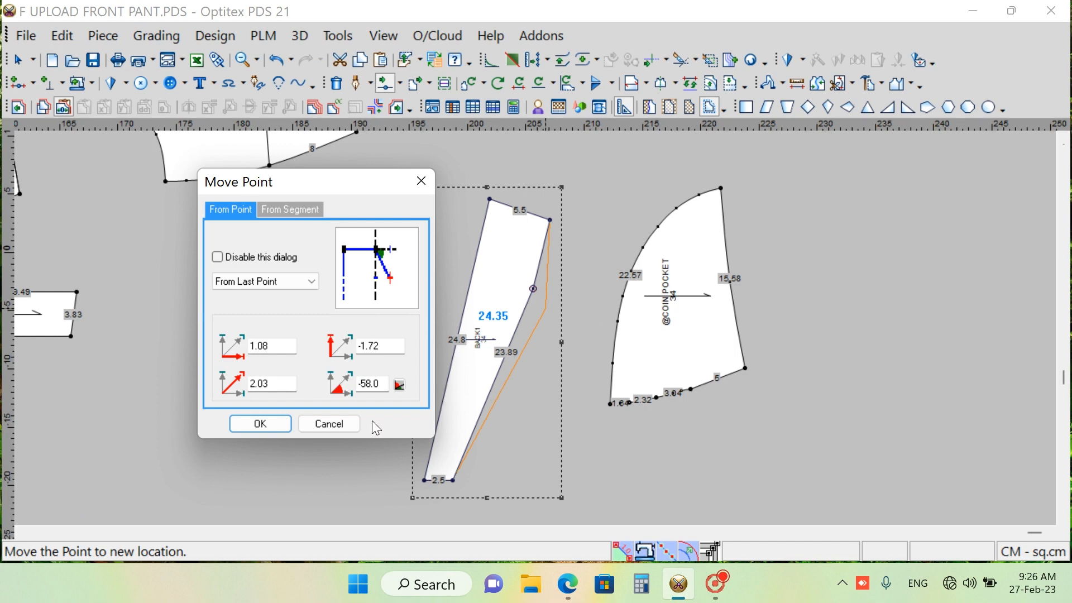
left_click(330, 425)
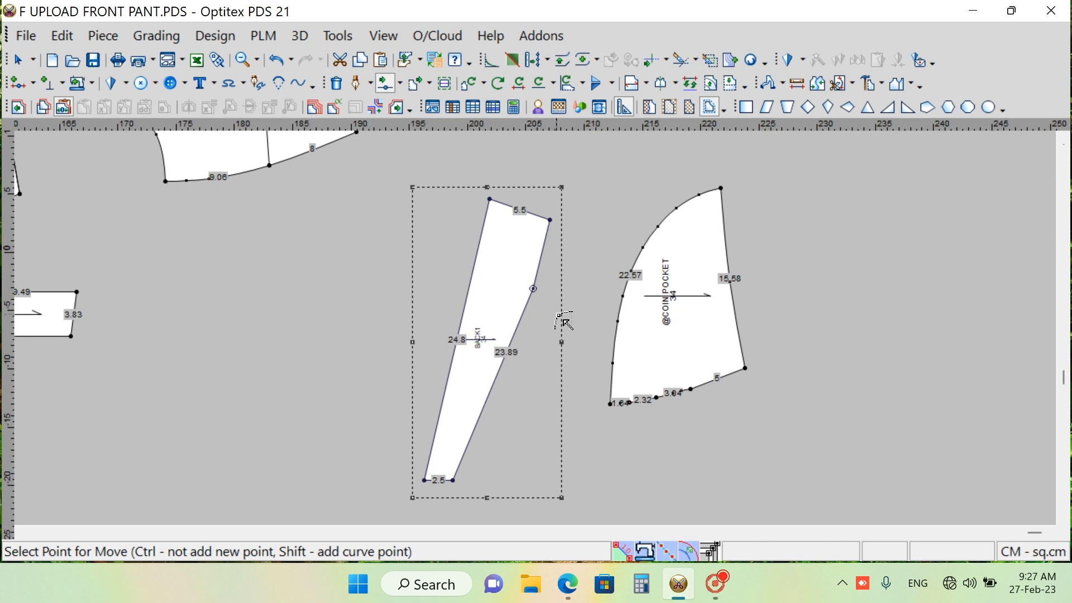
Undo the three point moves on the BACK1 piece and return to the Select tool
key("ctrl+z")
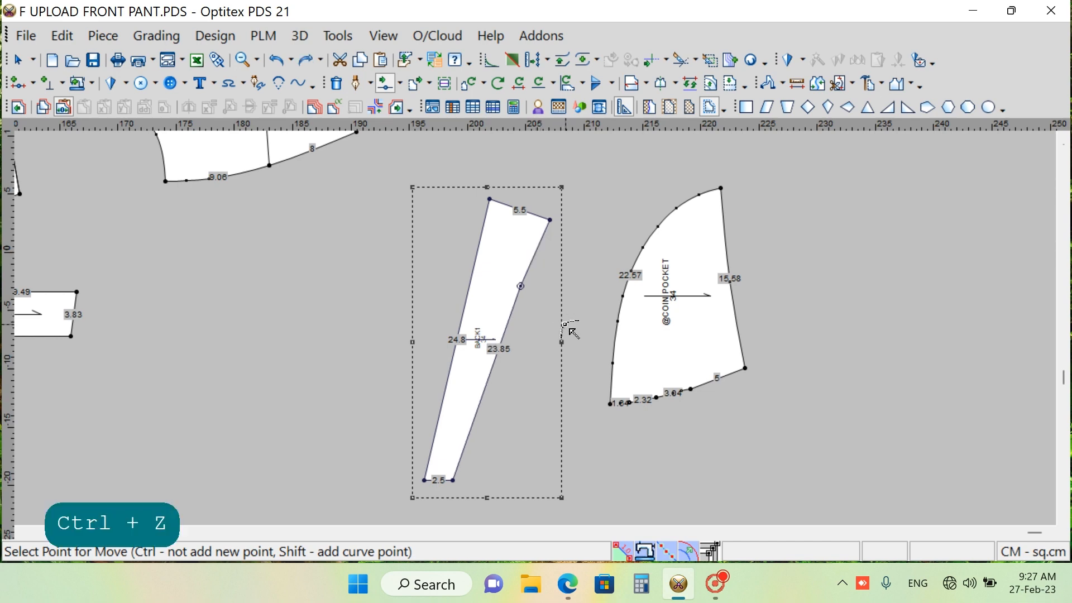
key("ctrl+z")
key("ctrl+z")
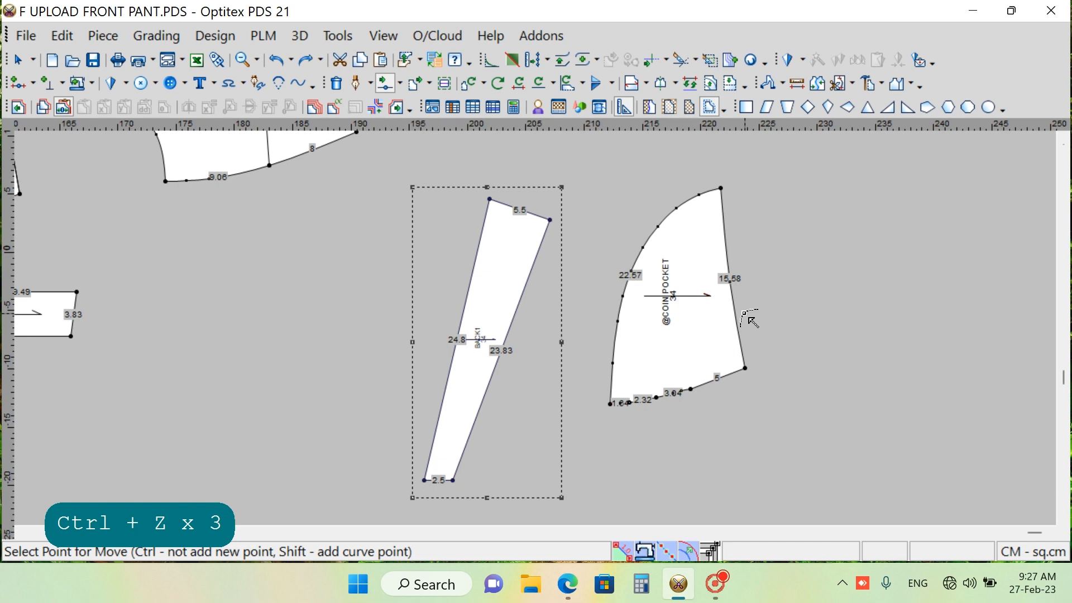
key("z")
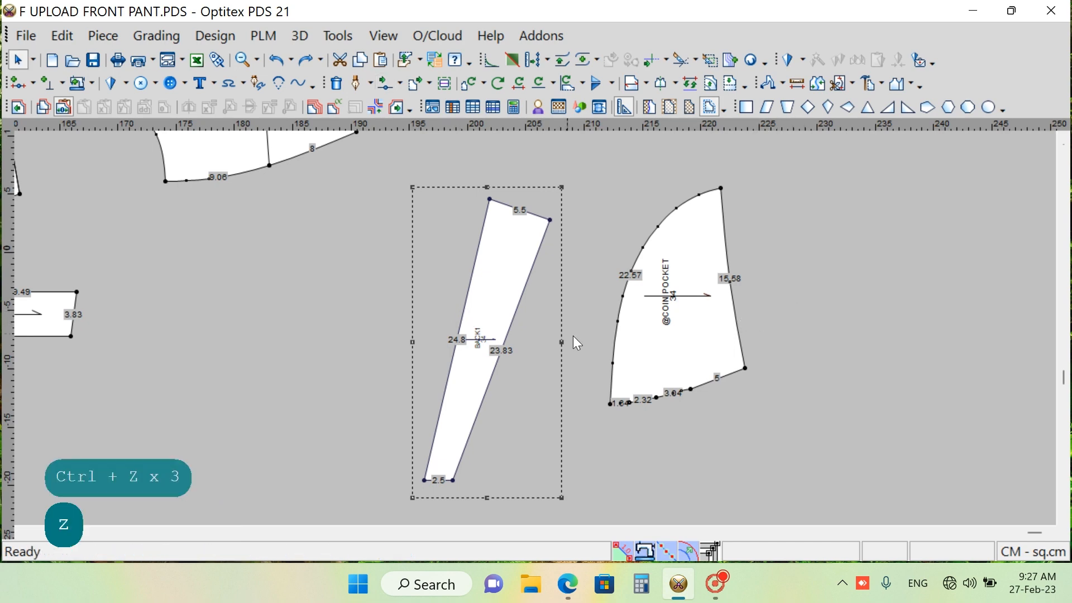
Show the Pieces Window above the working area
scroll(553, 332, "down", 5)
scroll(522, 307, "up", 5)
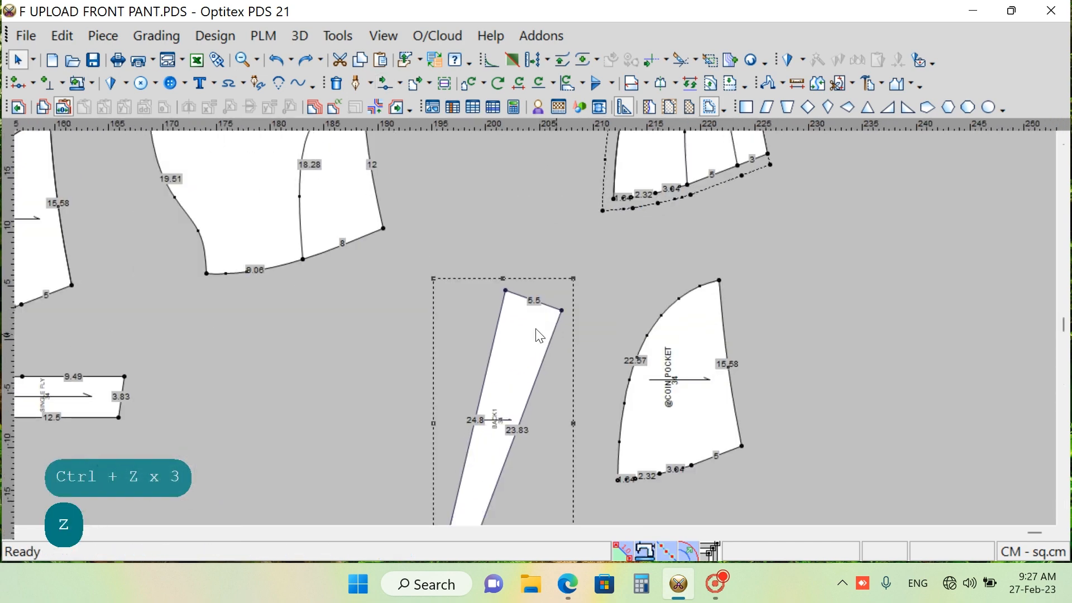
scroll(538, 336, "down", 3)
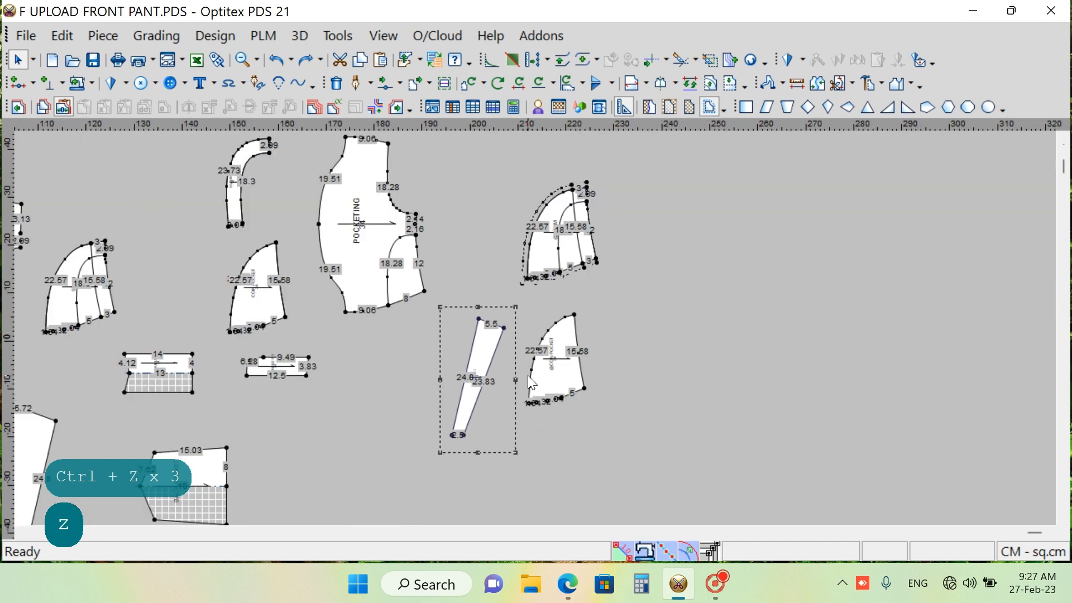
scroll(530, 341, "up", 2)
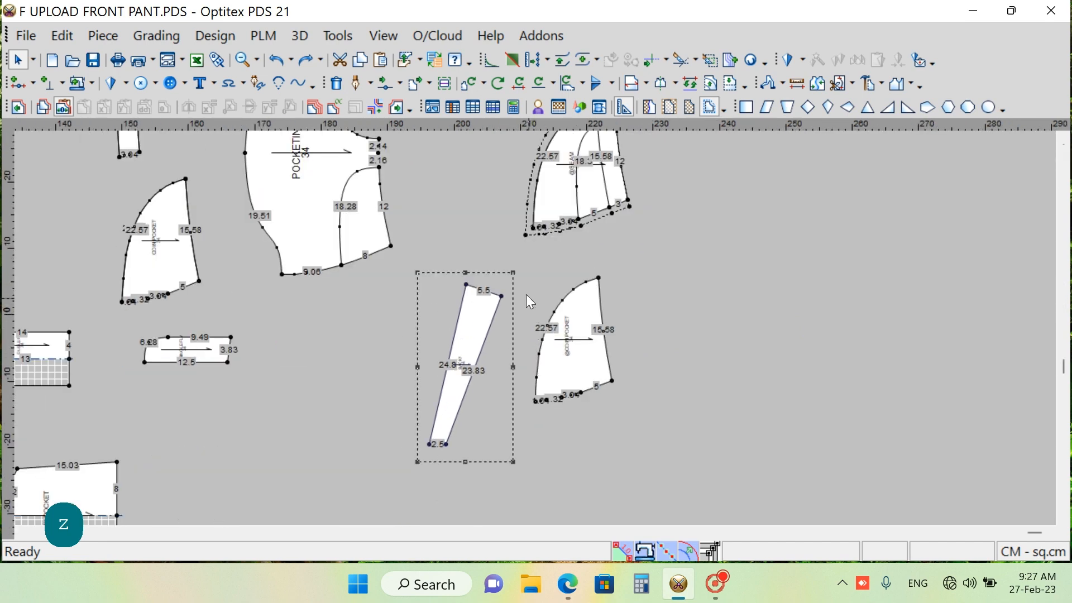
scroll(533, 319, "up", 2)
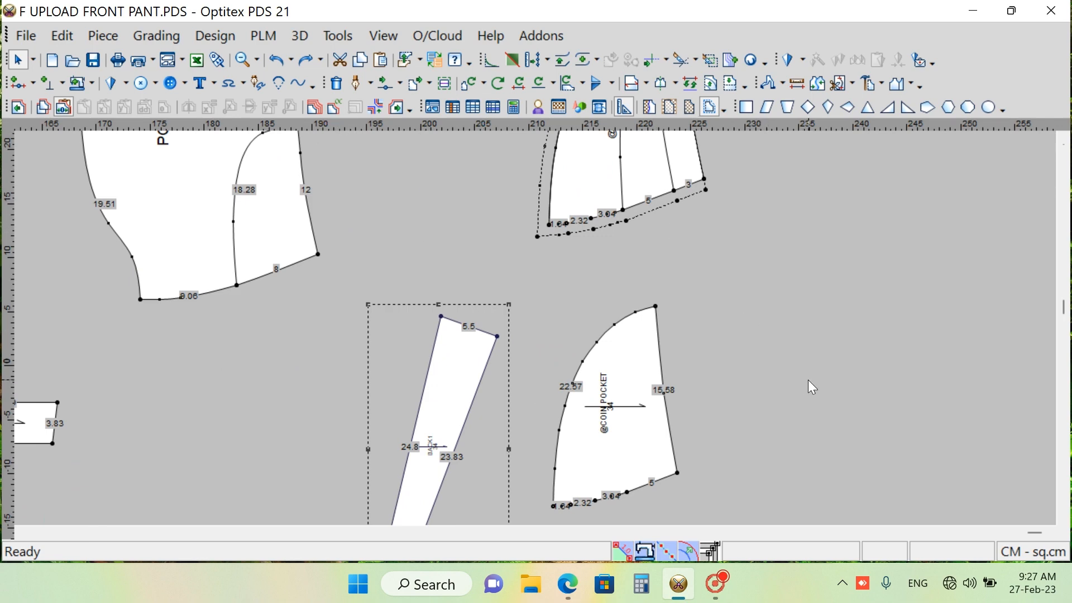
key("1")
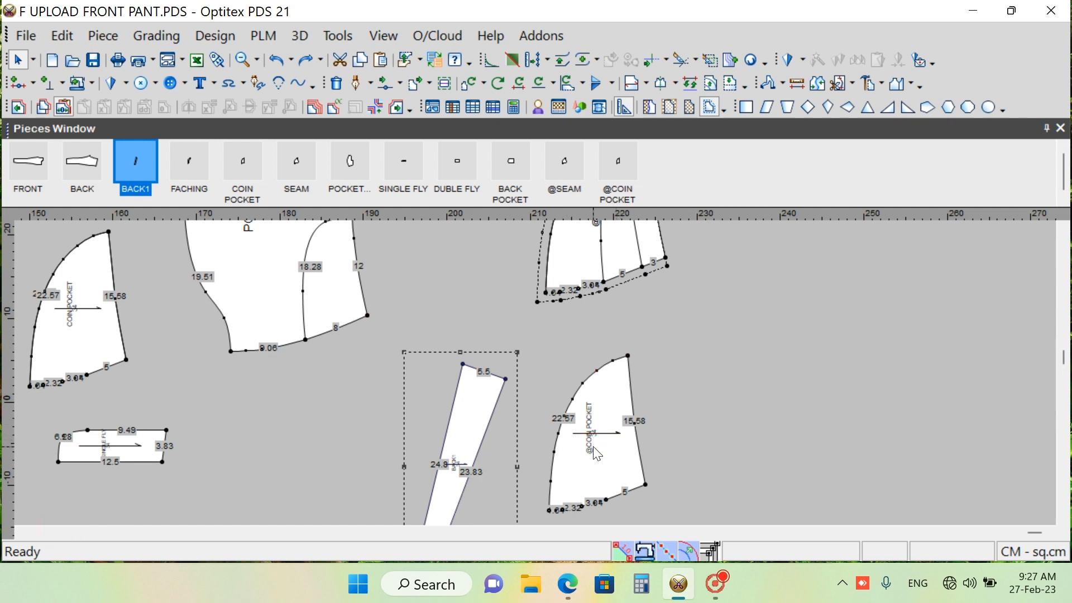
left_click(692, 376)
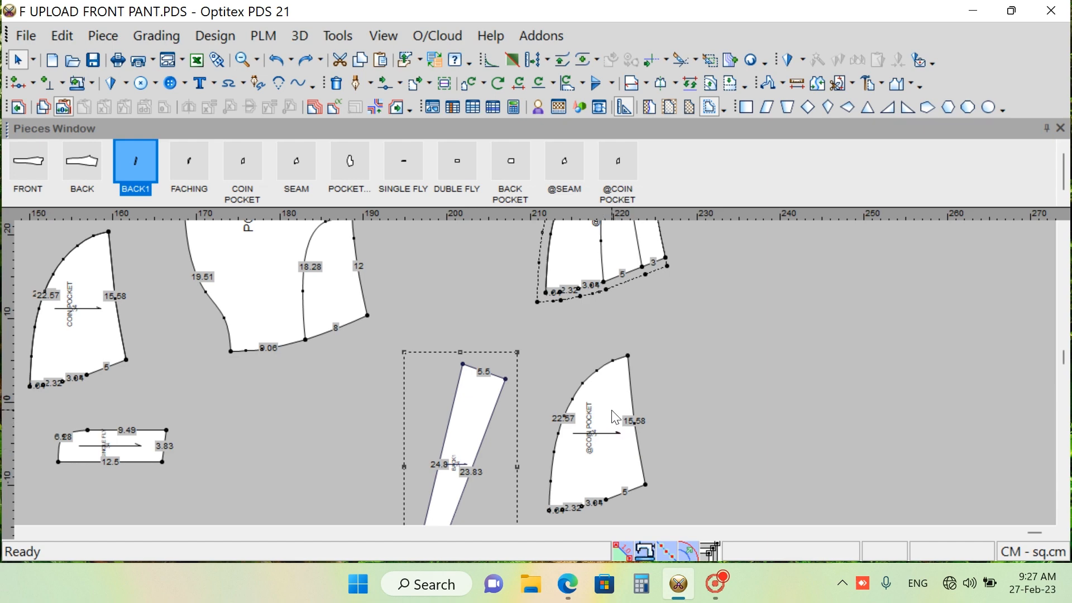
left_click(603, 455)
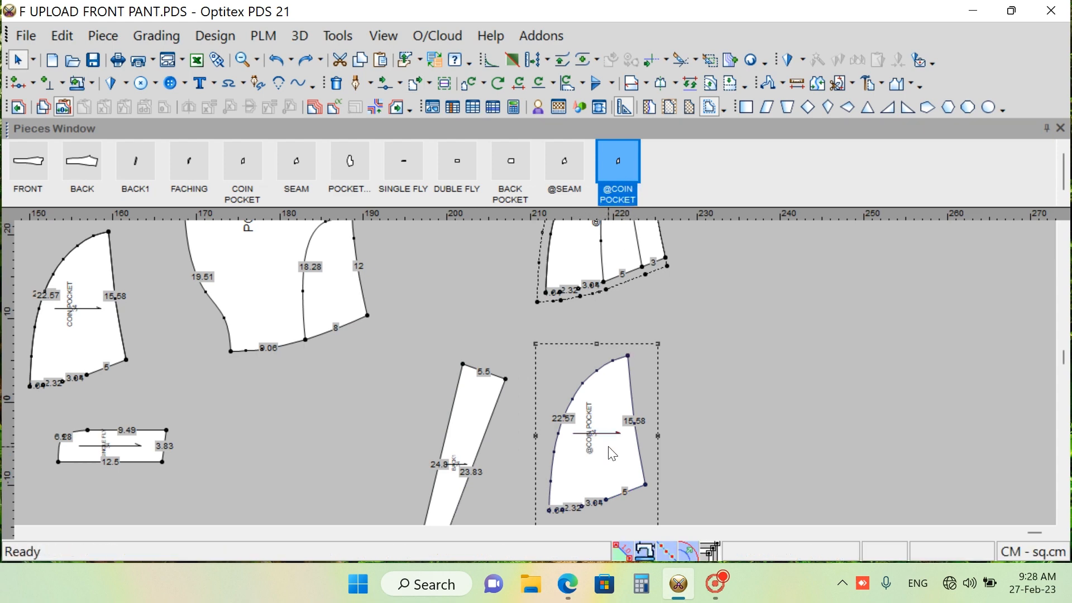
right_click(606, 413)
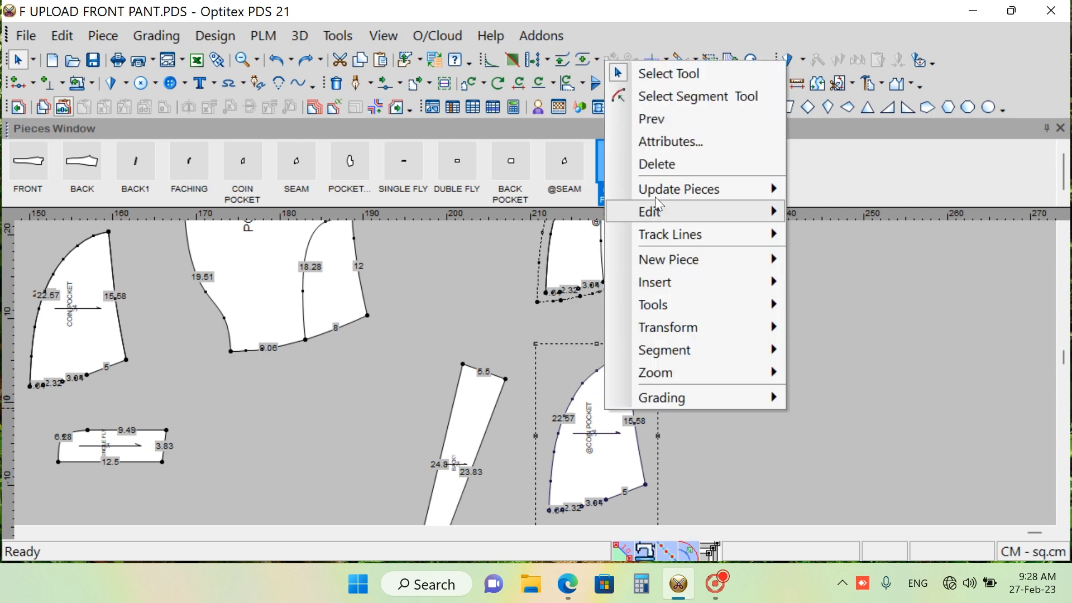
left_click(675, 165)
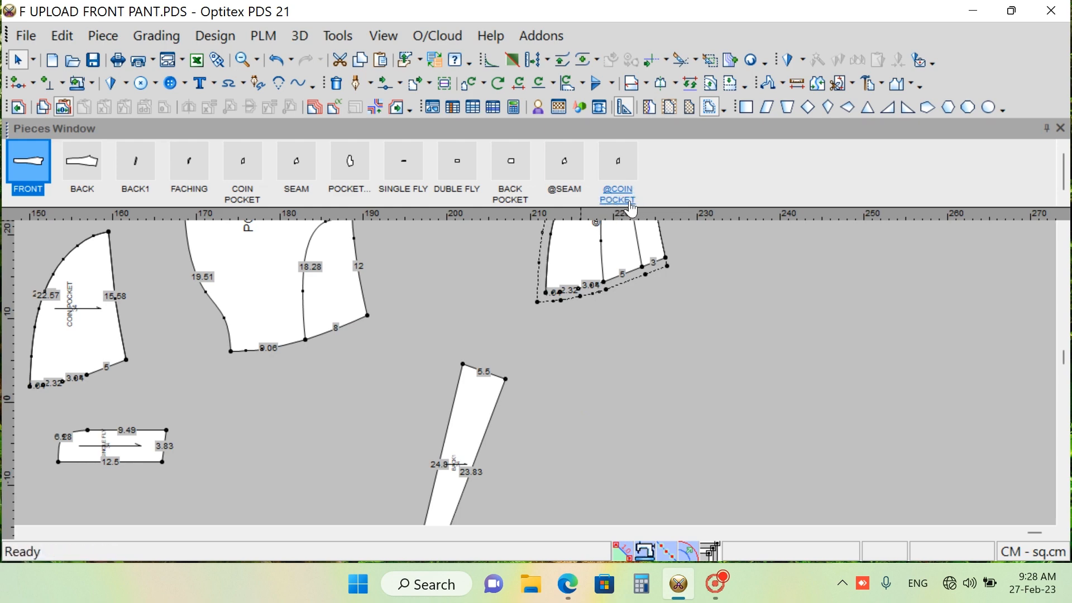
double_click(618, 167)
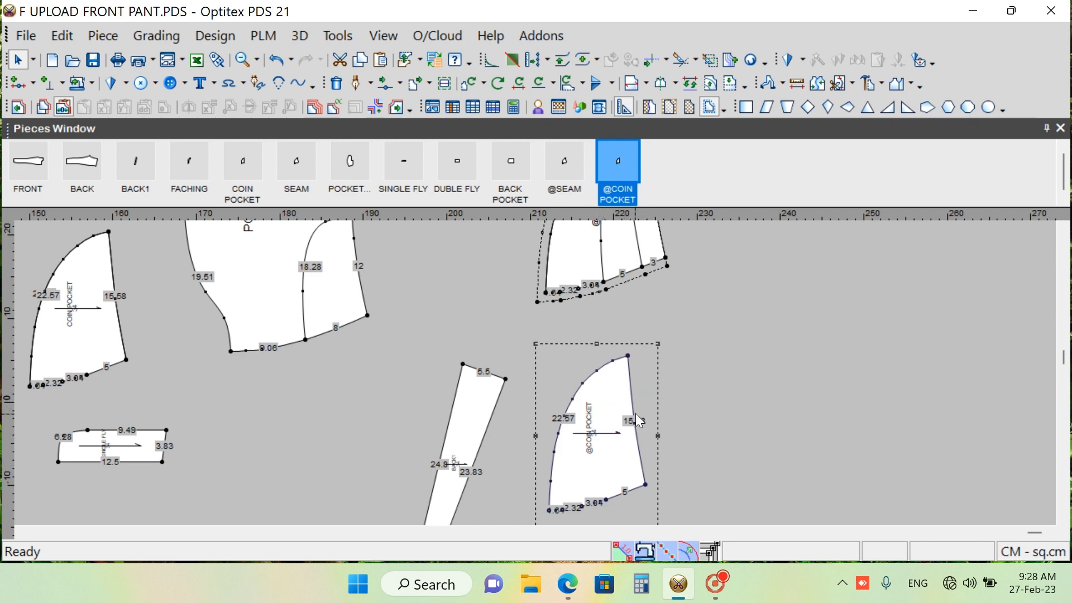
left_click(612, 385)
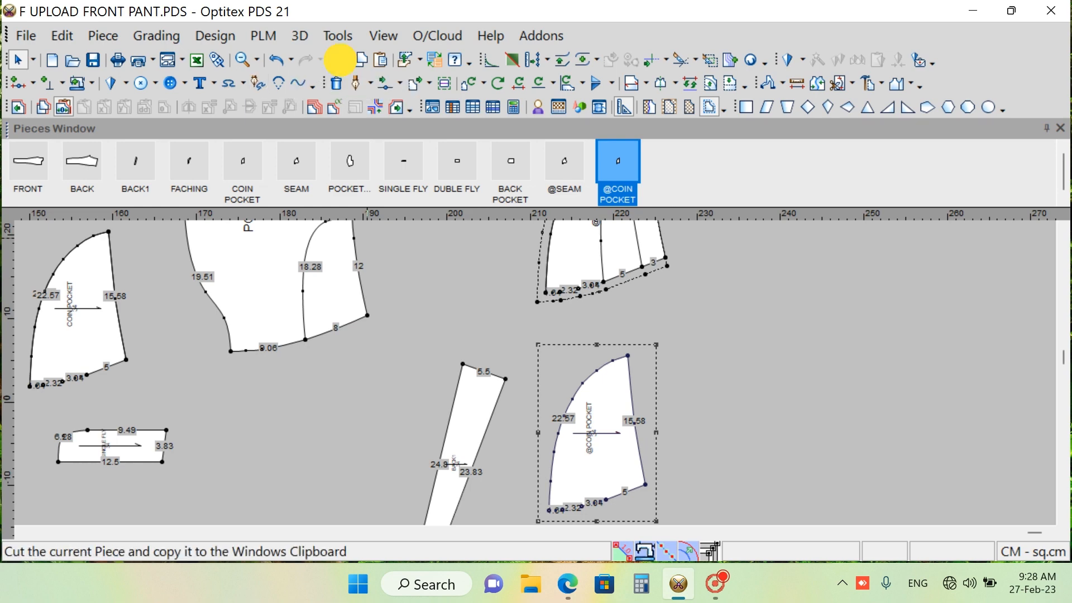
left_click(340, 61)
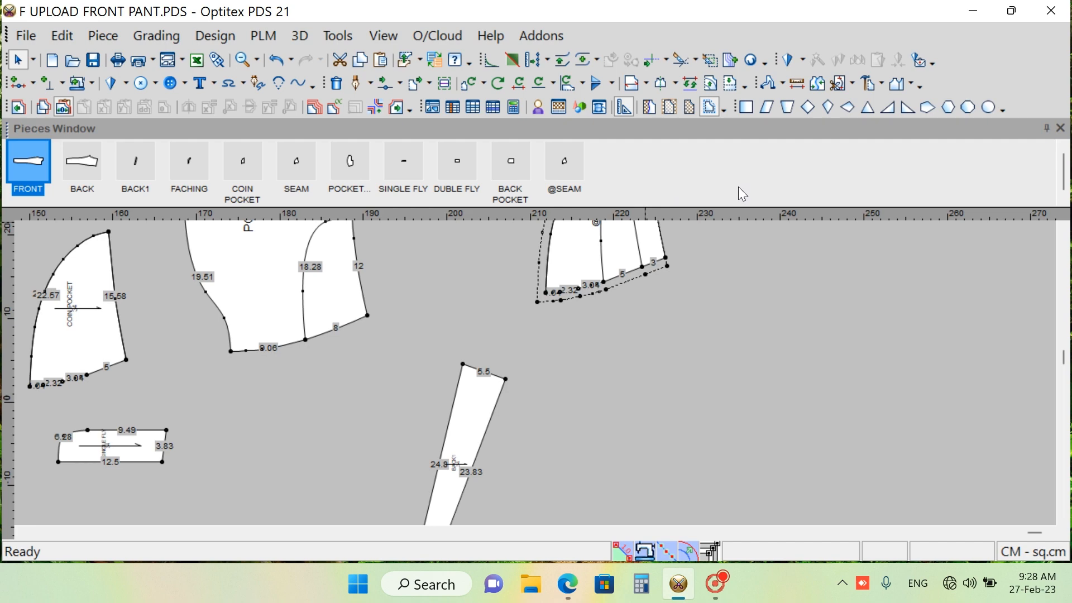
key("1")
key("1")
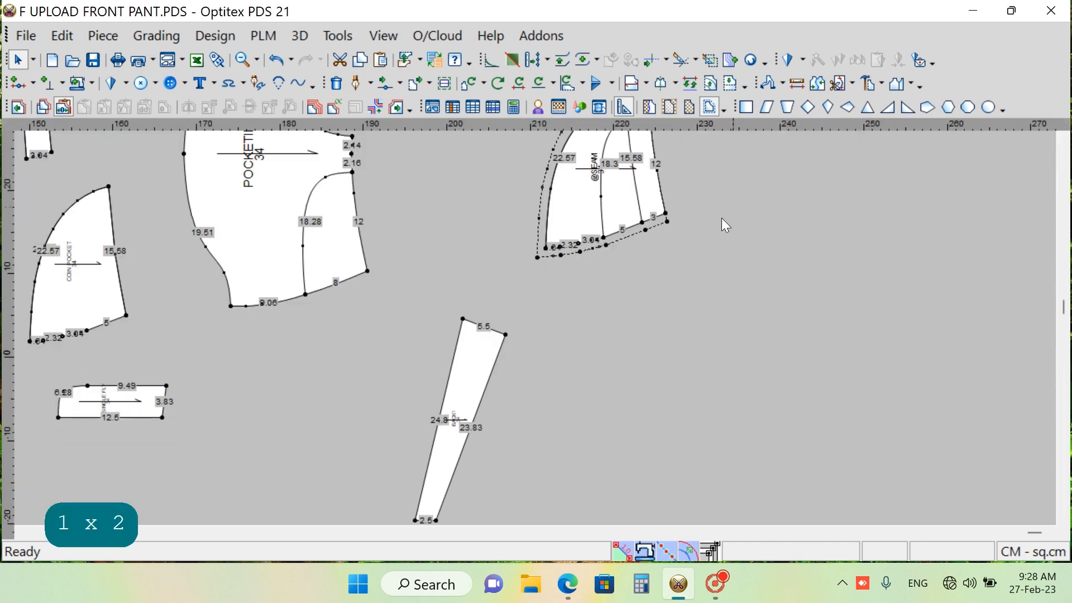
scroll(503, 330, "down", 3)
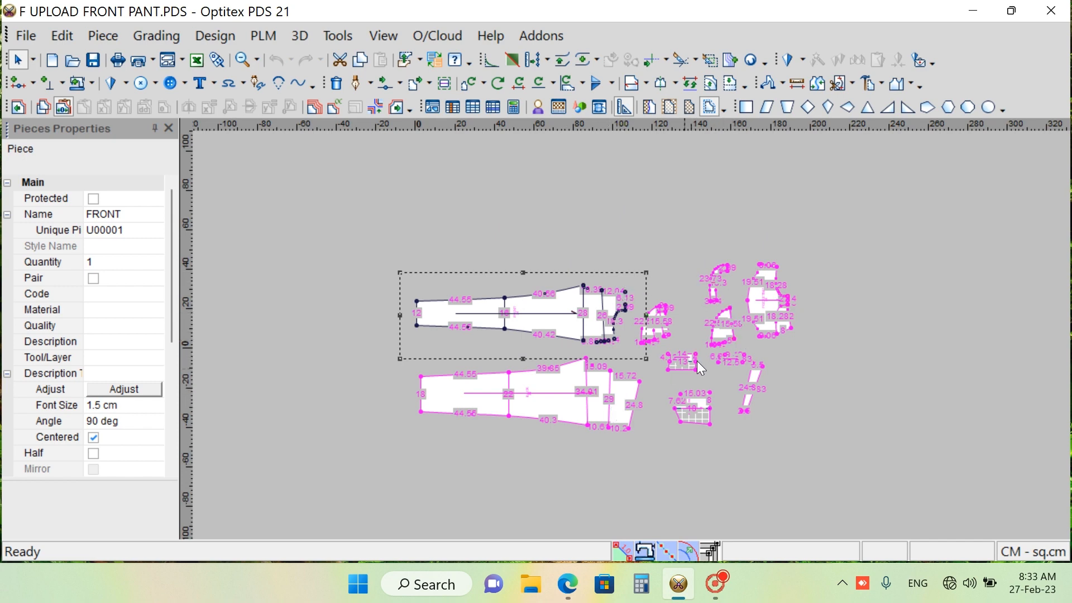
scroll(632, 335, "up", 2)
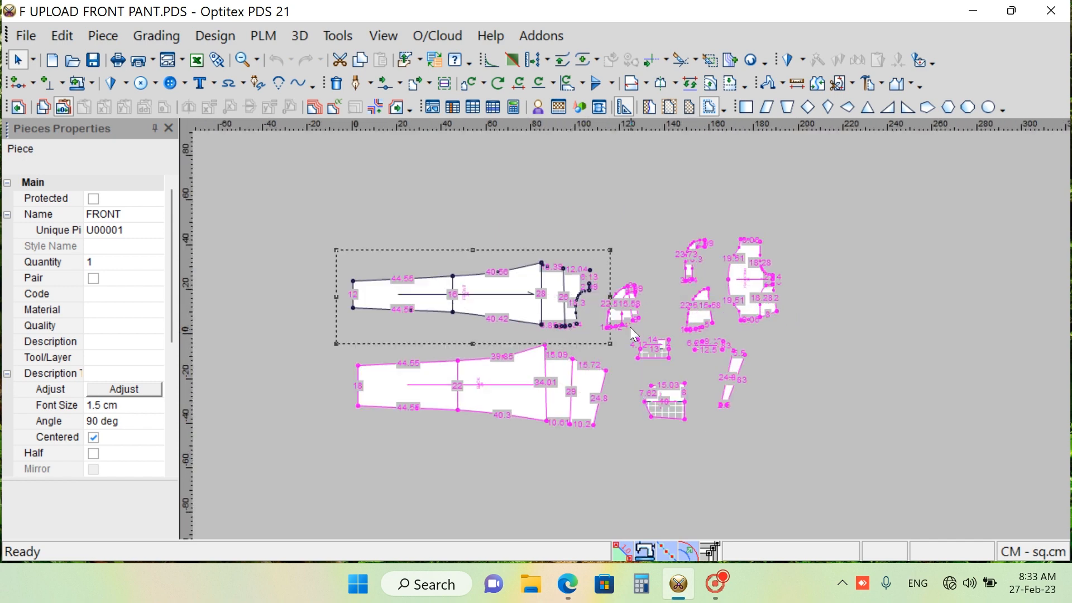
scroll(619, 338, "down", 1)
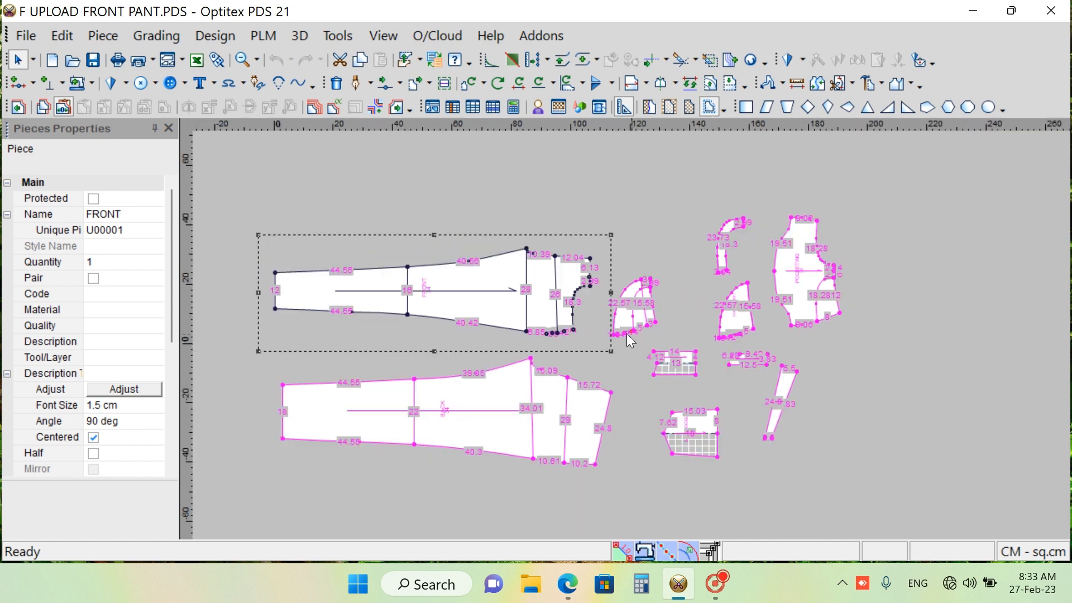
scroll(631, 335, "up", 1)
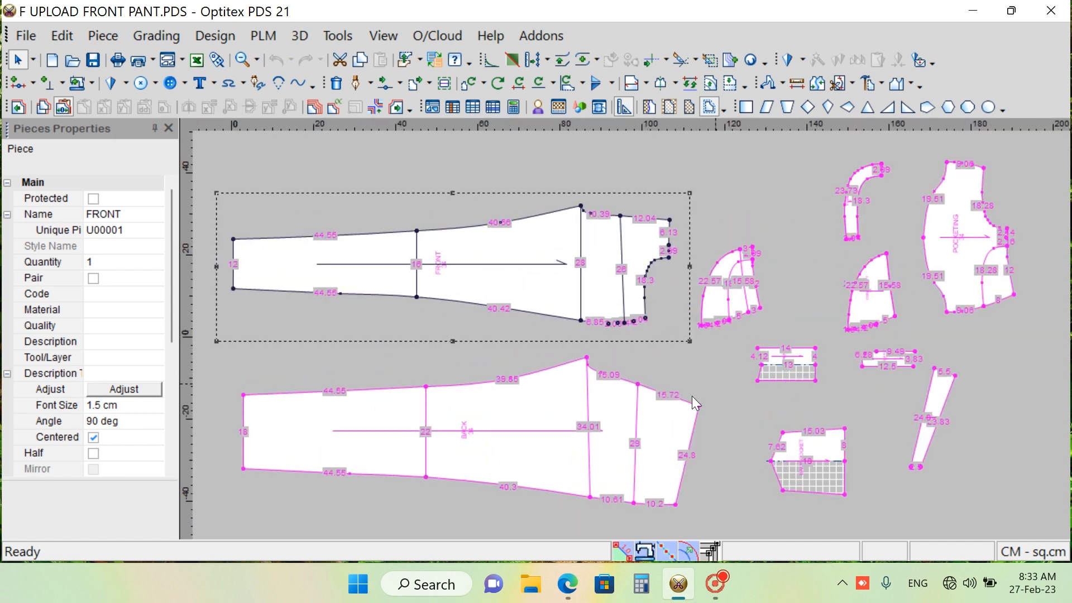
scroll(632, 335, "down", 2)
scroll(630, 340, "up", 2)
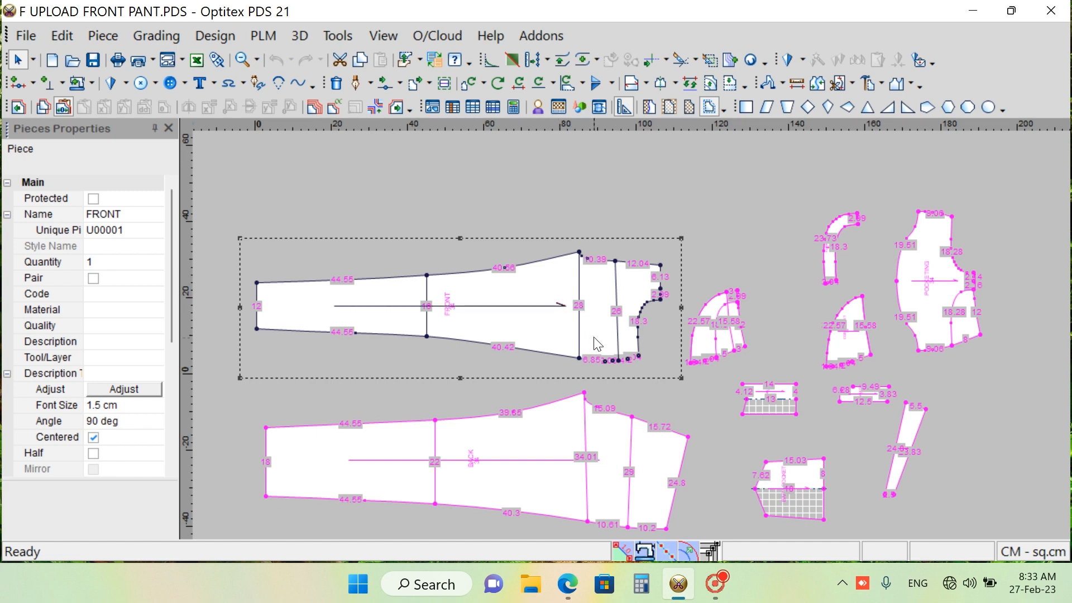
scroll(598, 344, "down", 2)
scroll(633, 337, "up", 1)
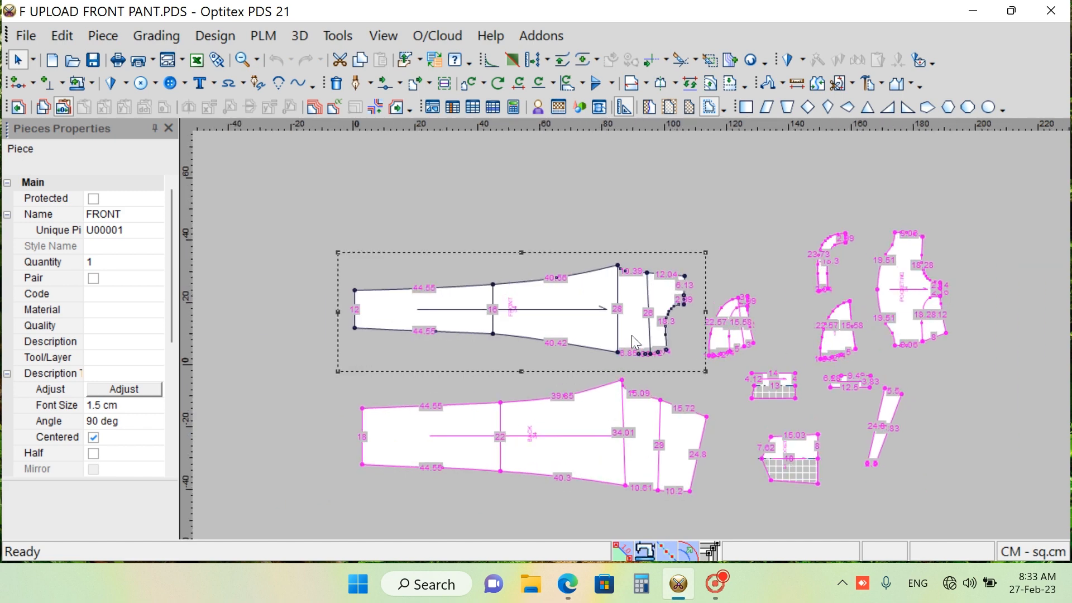
In the size colour preferences, set the contour line colour of size 34 to black
left_click(348, 38)
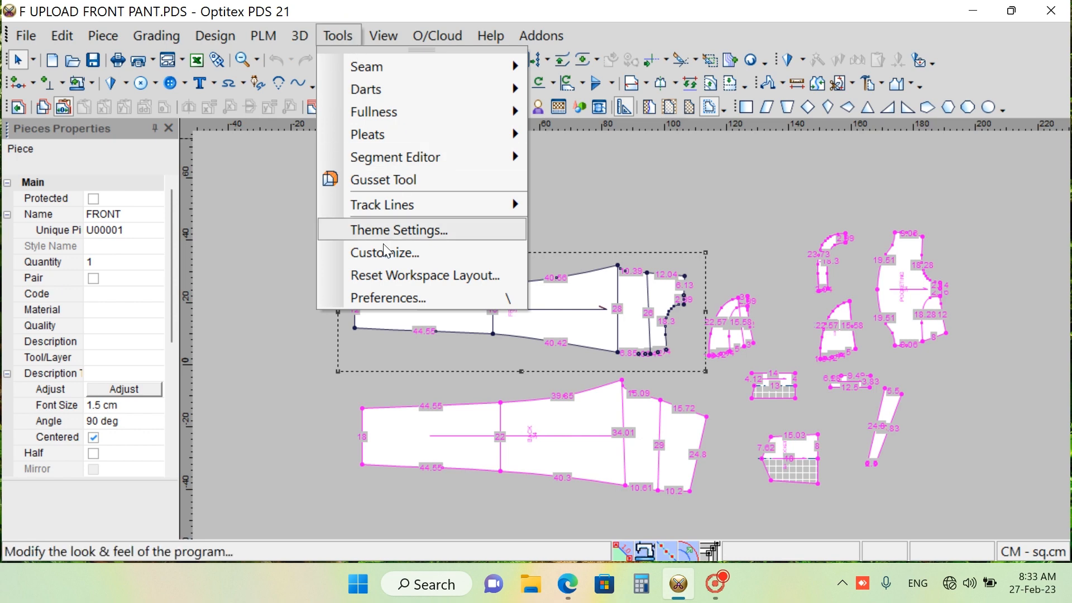
left_click(394, 299)
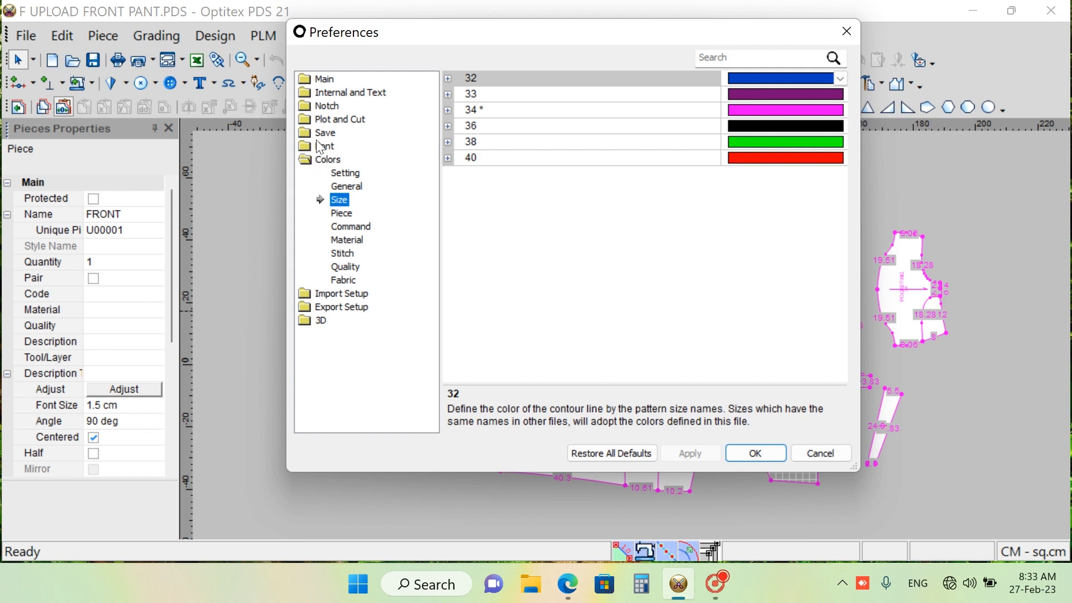
left_click(304, 80)
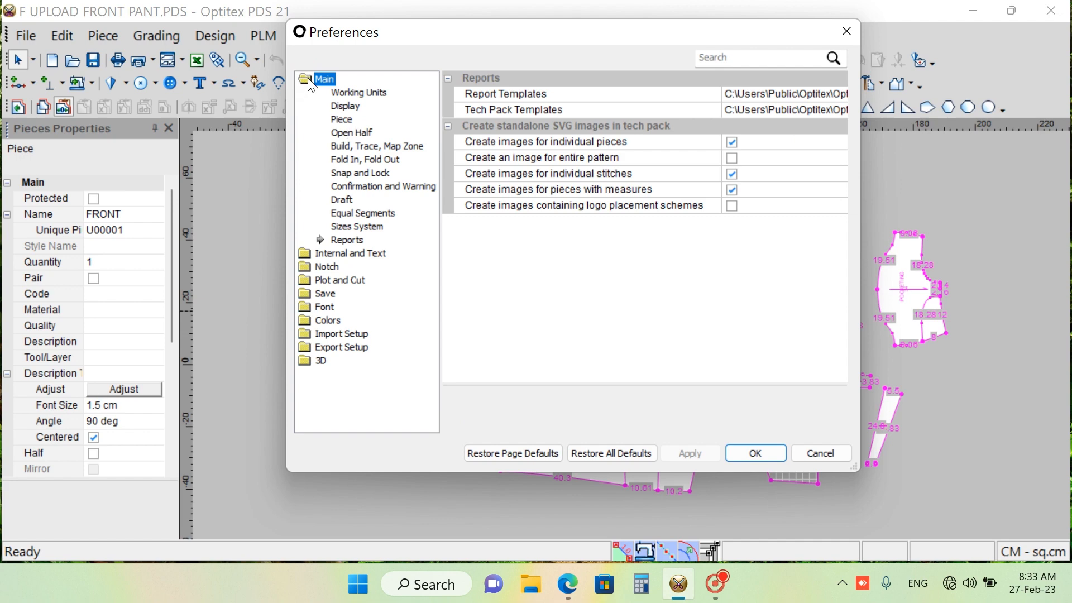
left_click(311, 81)
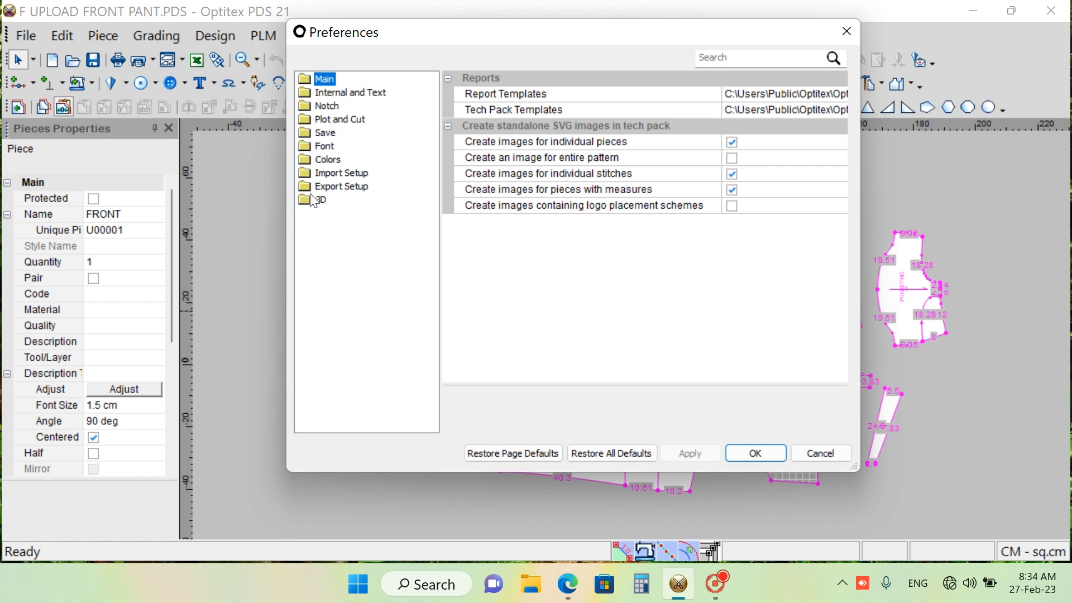
left_click(306, 162)
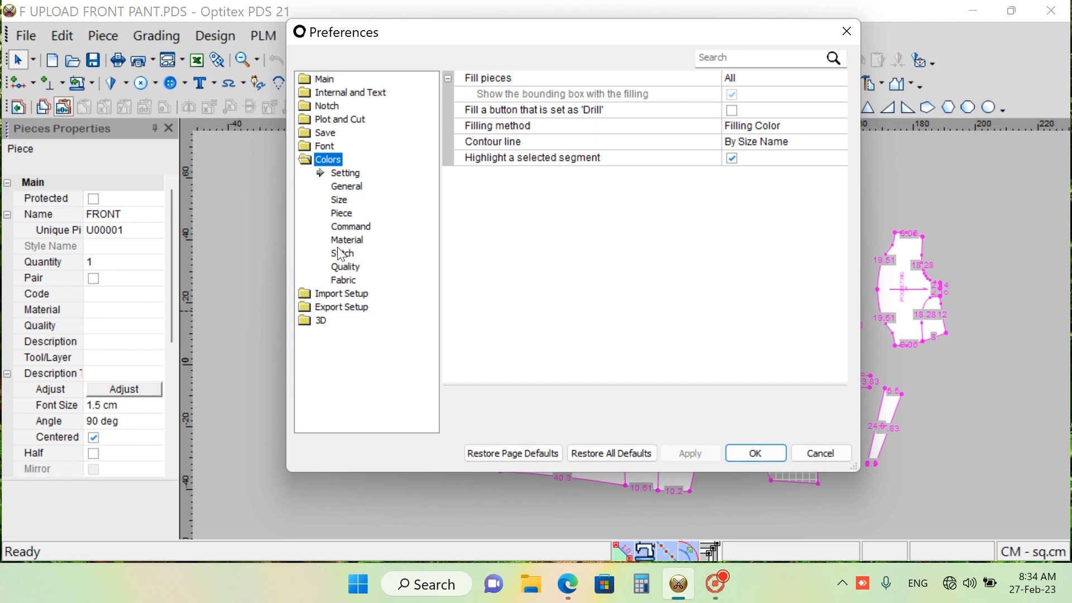
left_click(337, 203)
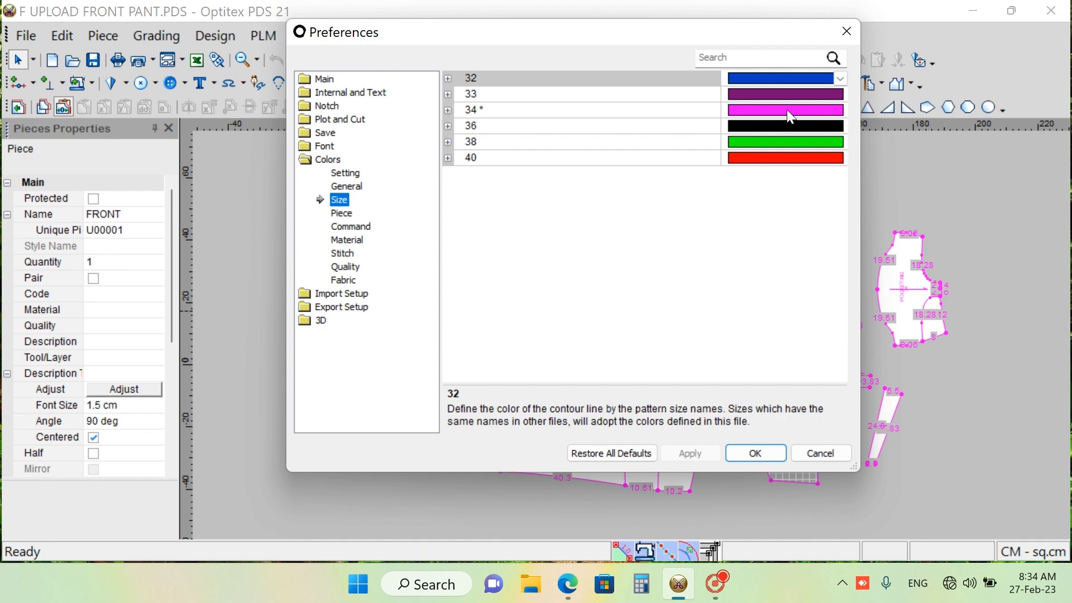
left_click(805, 115)
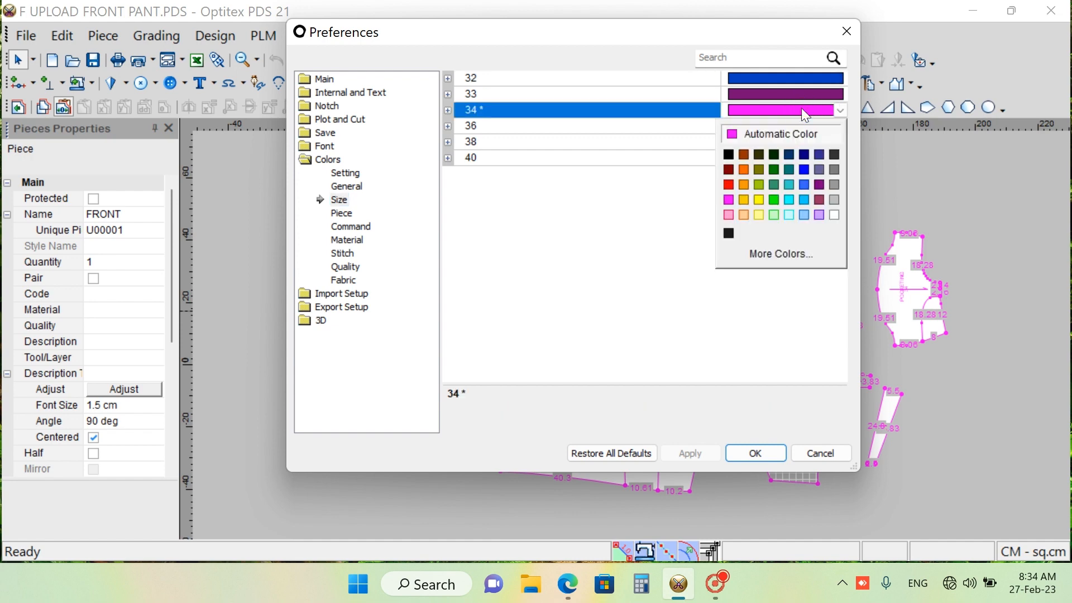
left_click(730, 155)
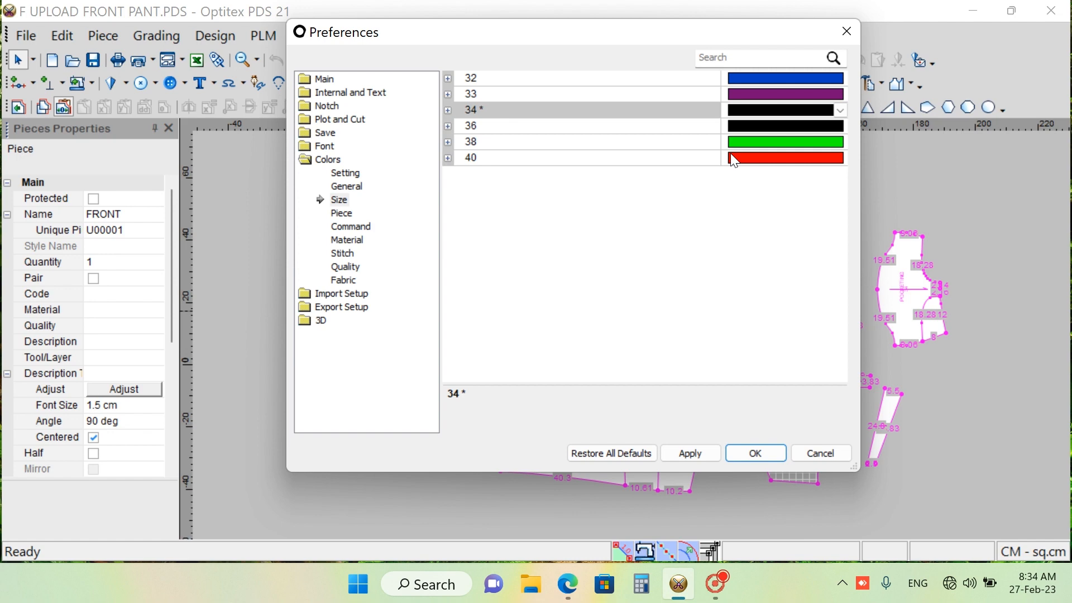
Set the contour line colour of size 36 to cyan and apply the size colour preferences
left_click(802, 128)
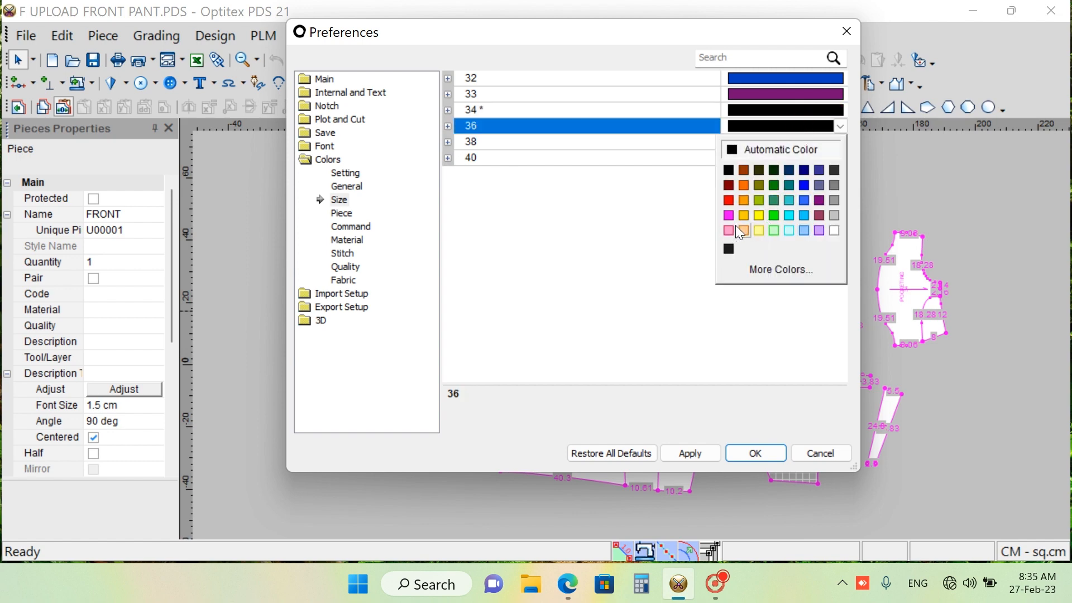
left_click(789, 215)
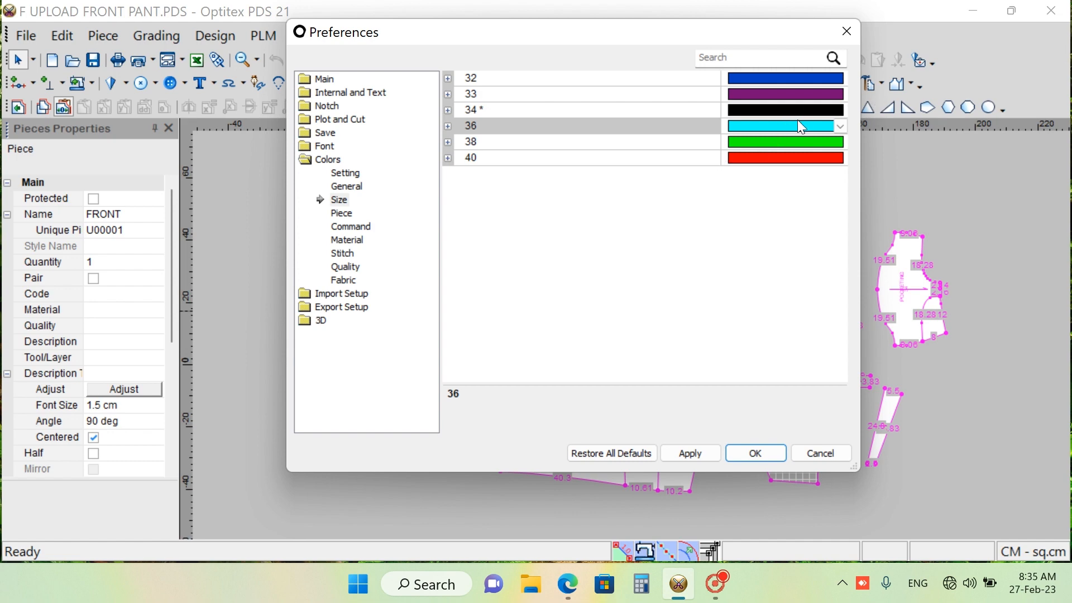
left_click(686, 457)
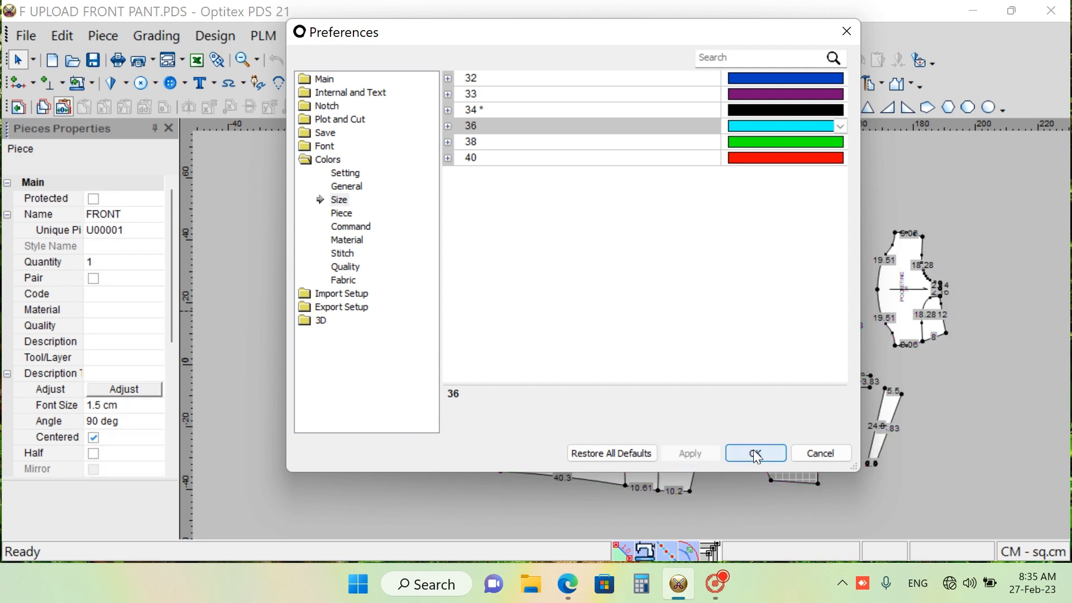
left_click(755, 454)
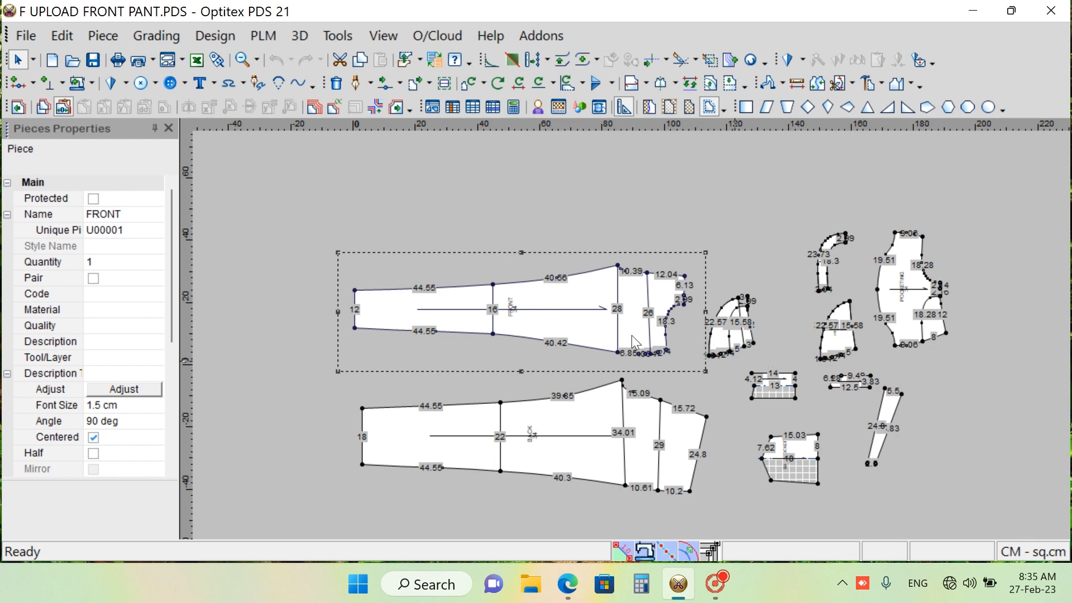
Examine the contour lines of the FRONT, BACK and small pieces in the new size colour
scroll(631, 335, "down", 1)
scroll(622, 343, "up", 4)
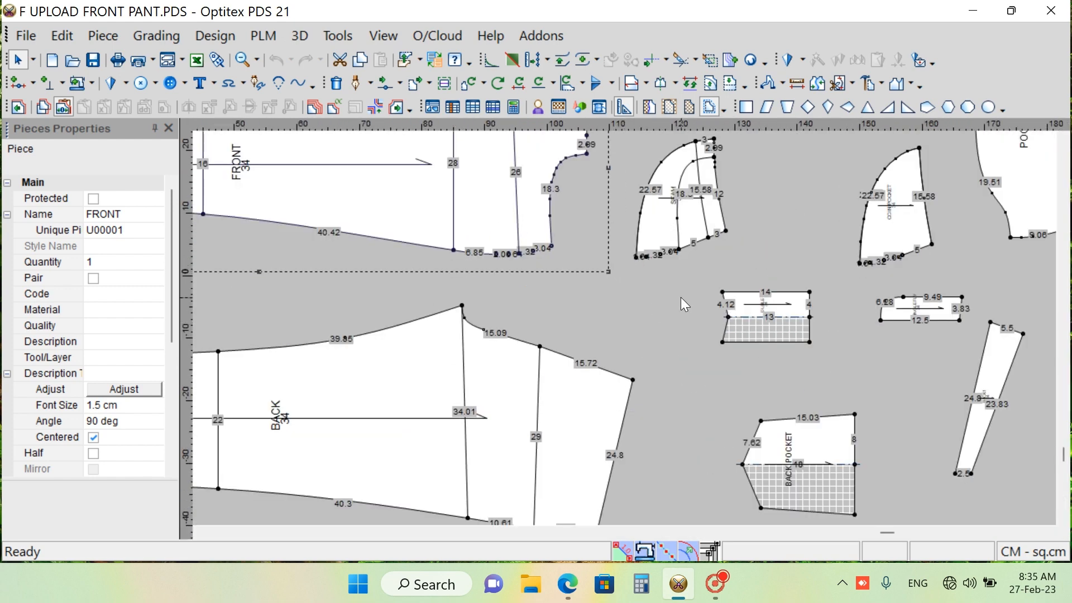
scroll(631, 335, "down", 4)
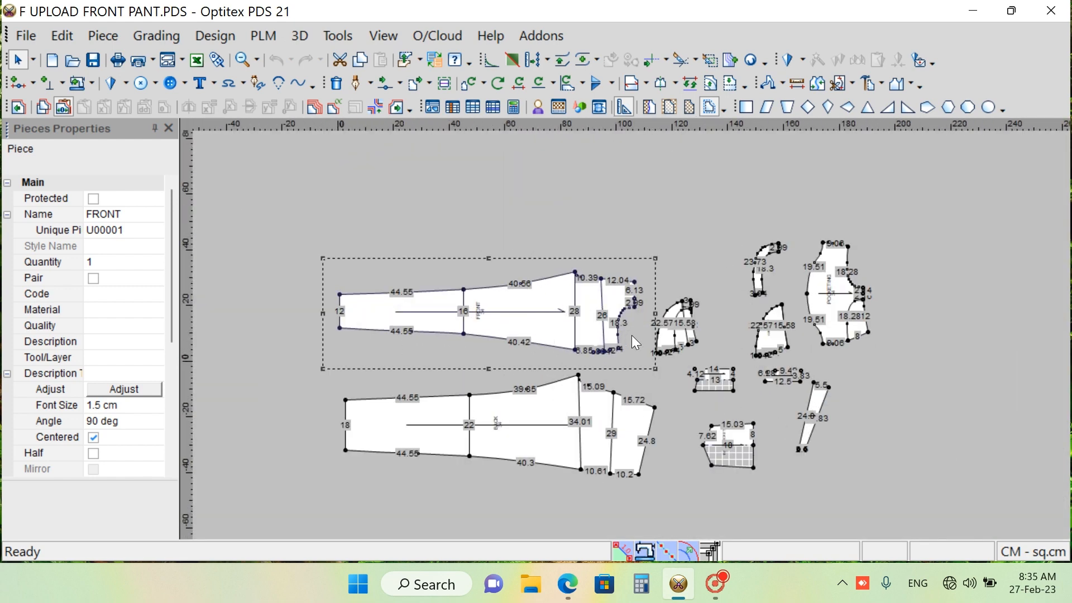
scroll(632, 335, "up", 3)
scroll(626, 349, "down", 4)
scroll(625, 330, "up", 3)
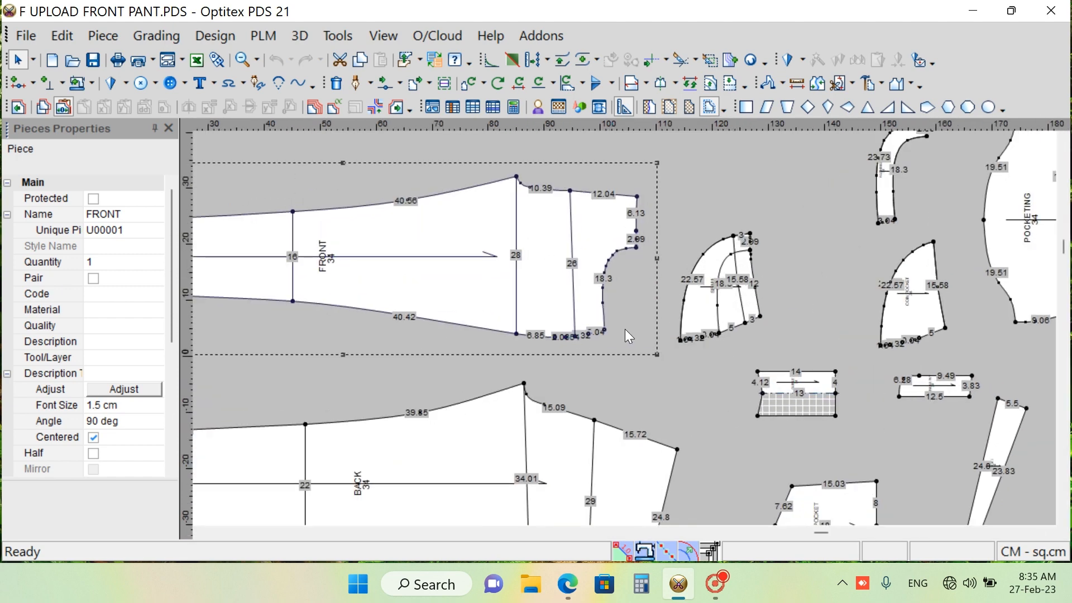
scroll(625, 330, "down", 3)
scroll(632, 333, "up", 1)
scroll(632, 335, "down", 1)
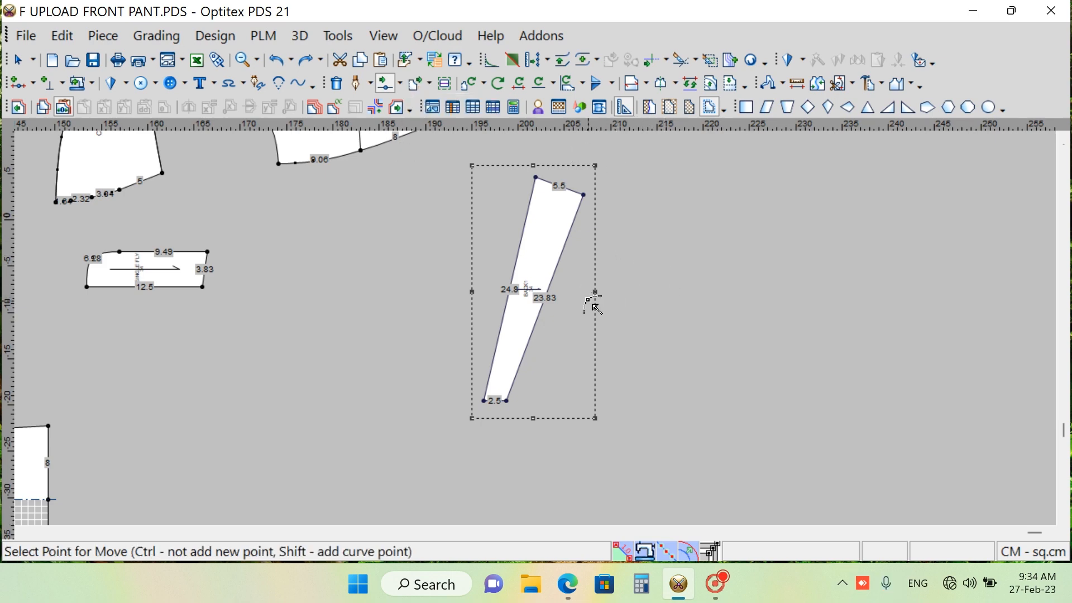
Return to the Select tool and select the 23.83 cm edge of BACK1 from its upper to its lower end point
scroll(540, 312, "down", 2)
scroll(540, 302, "up", 4)
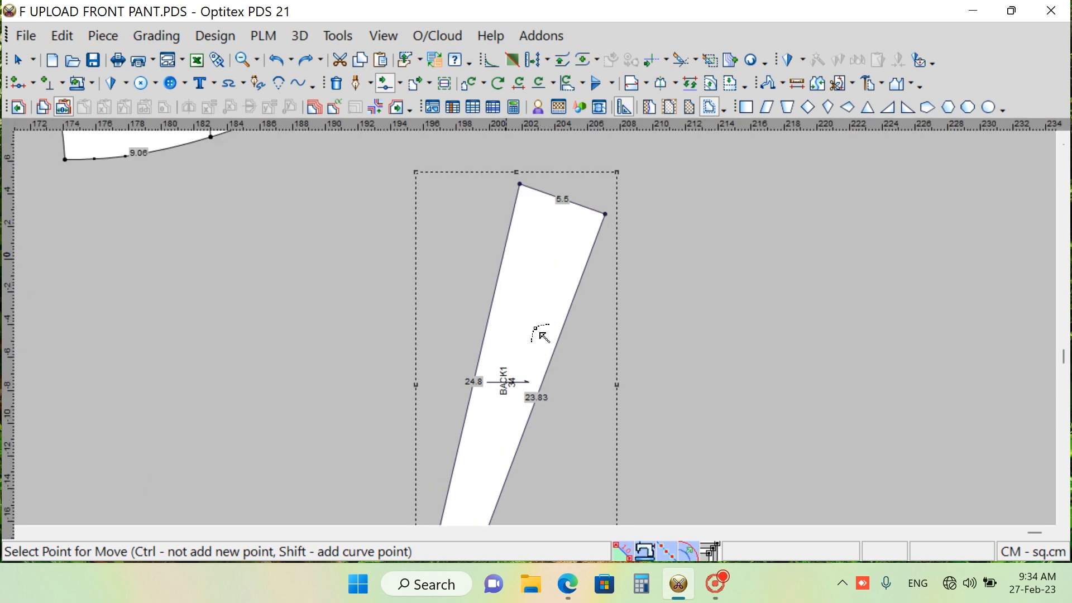
scroll(541, 334, "down", 2)
scroll(540, 332, "up", 1)
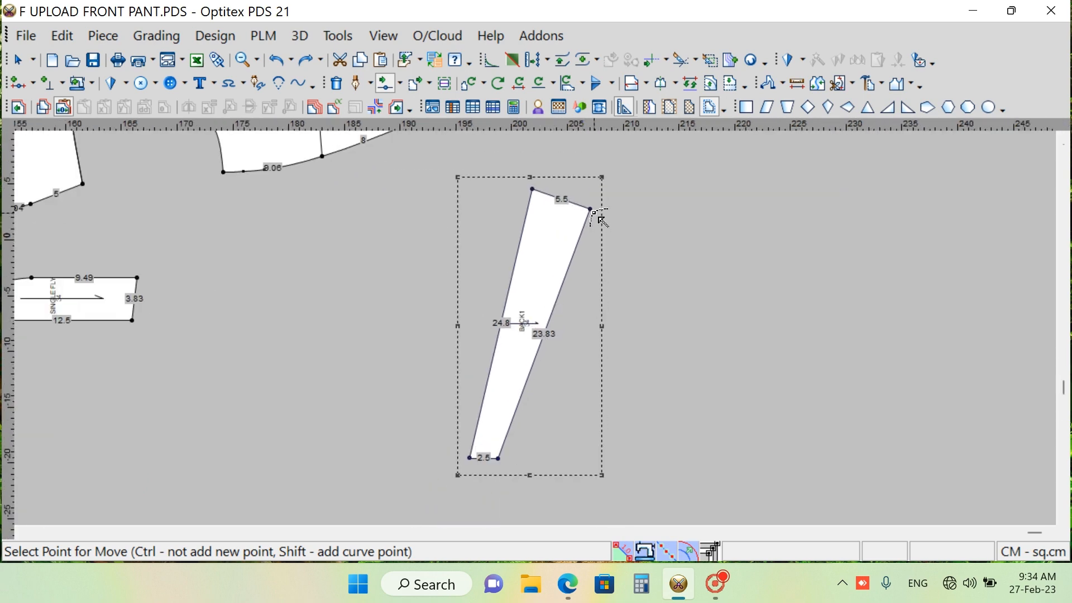
left_click(591, 210)
key("z")
left_click(591, 209)
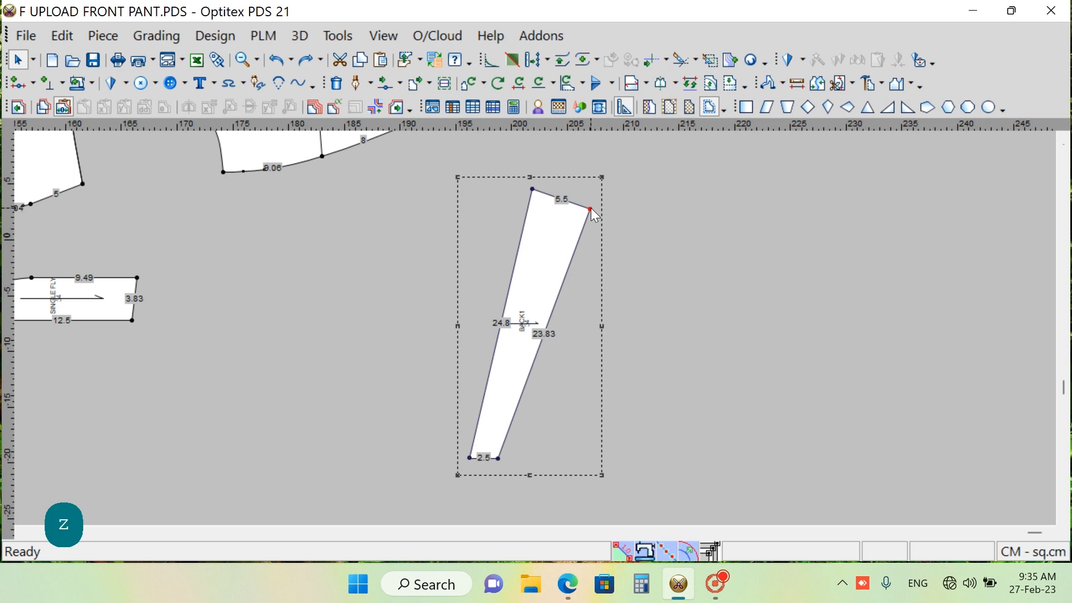
left_click(590, 209)
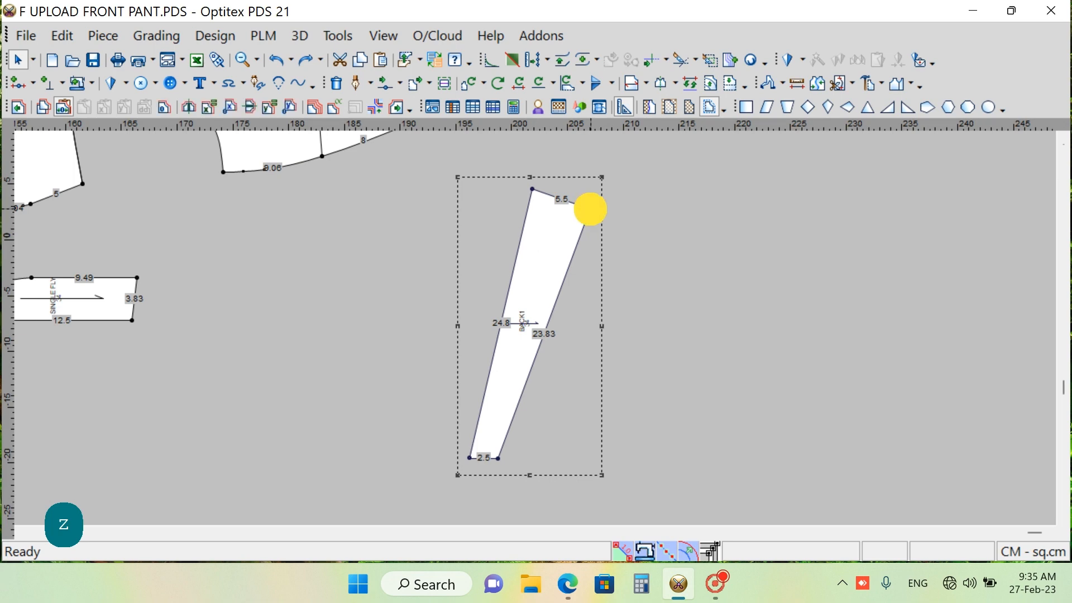
mouse_move(591, 209)
left_mouse_down()
mouse_move(579, 395)
mouse_move(555, 438)
mouse_move(517, 467)
mouse_move(499, 458)
left_mouse_up()
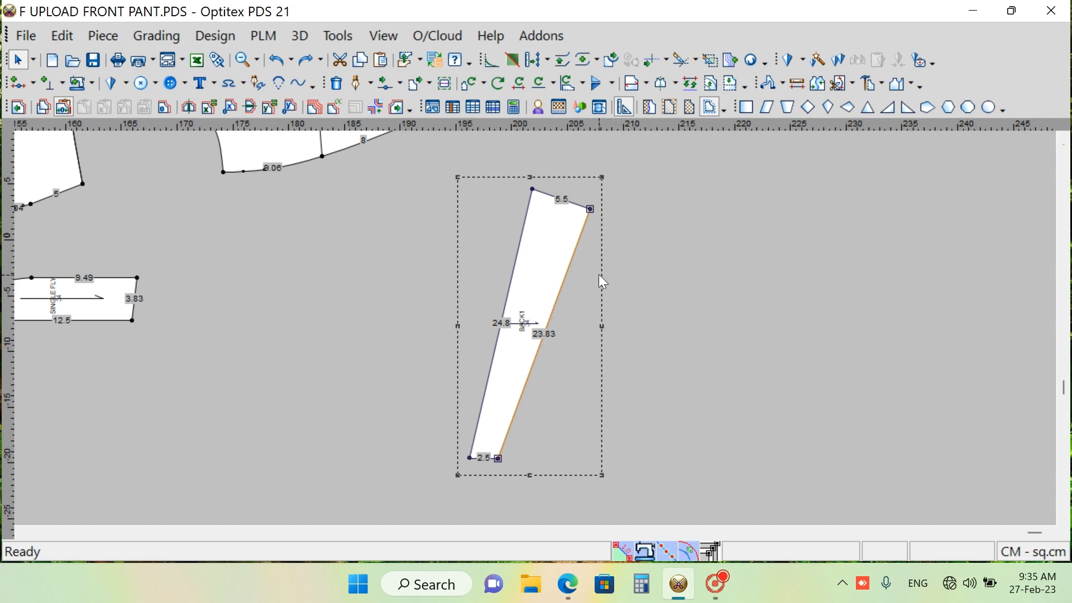
Extend the selected 23.83 cm edge of BACK1 outward in parallel by 2 cm
left_click(221, 39)
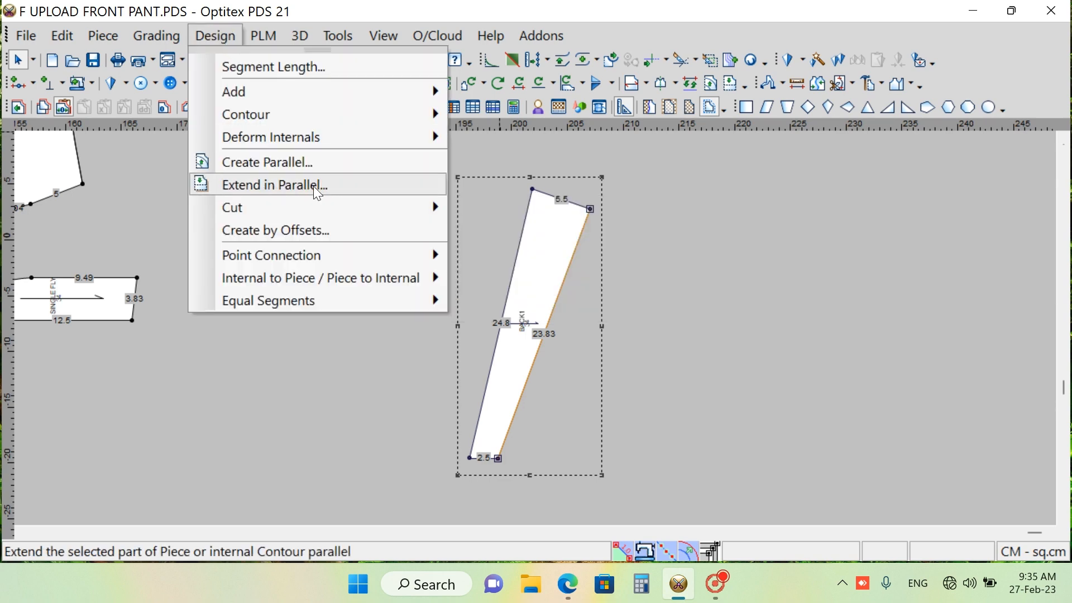
left_click(329, 184)
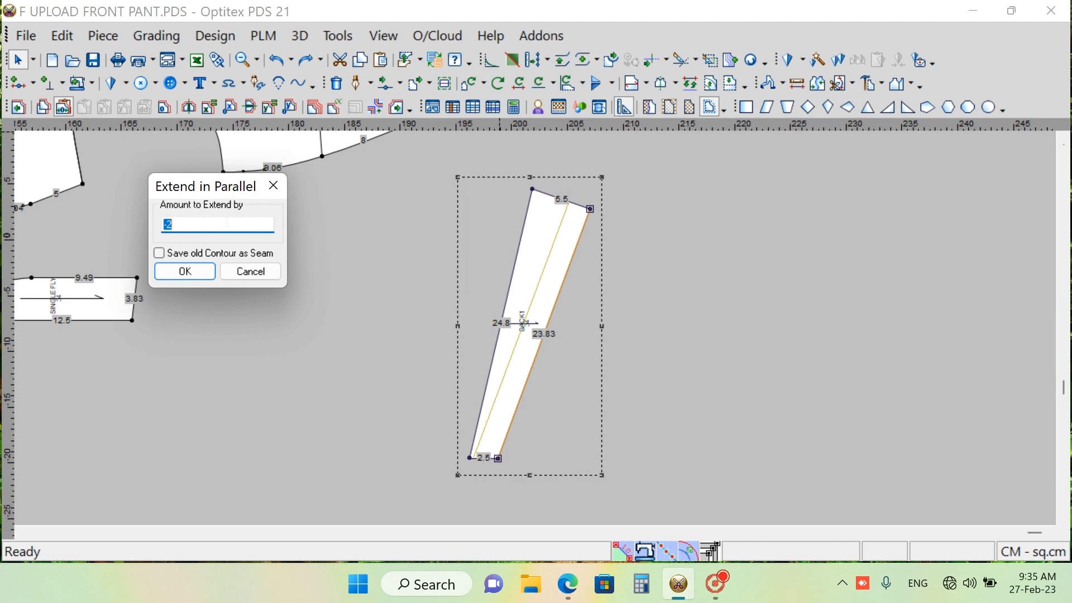
type("2")
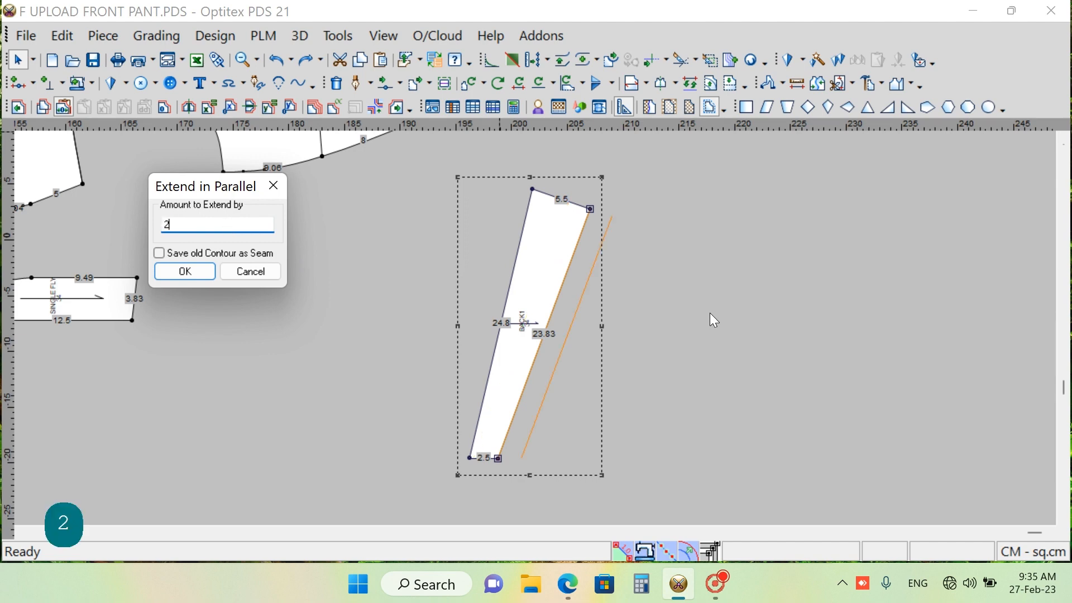
key("Return")
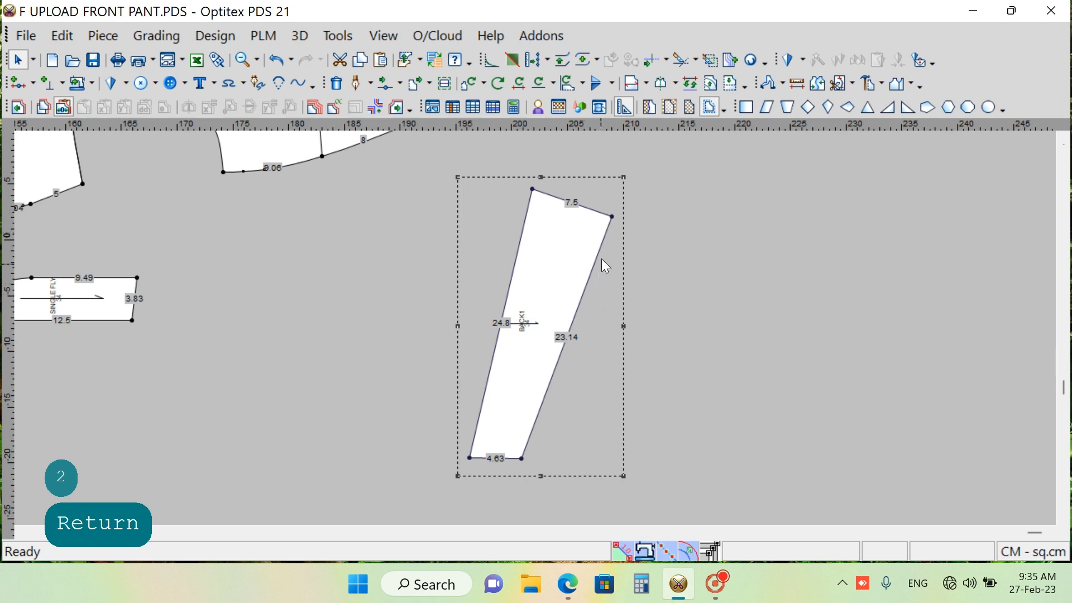
Select the same long slanted edge of BACK1 from its upper to its lower end point and extend it in parallel by -2 cm
left_click(611, 213)
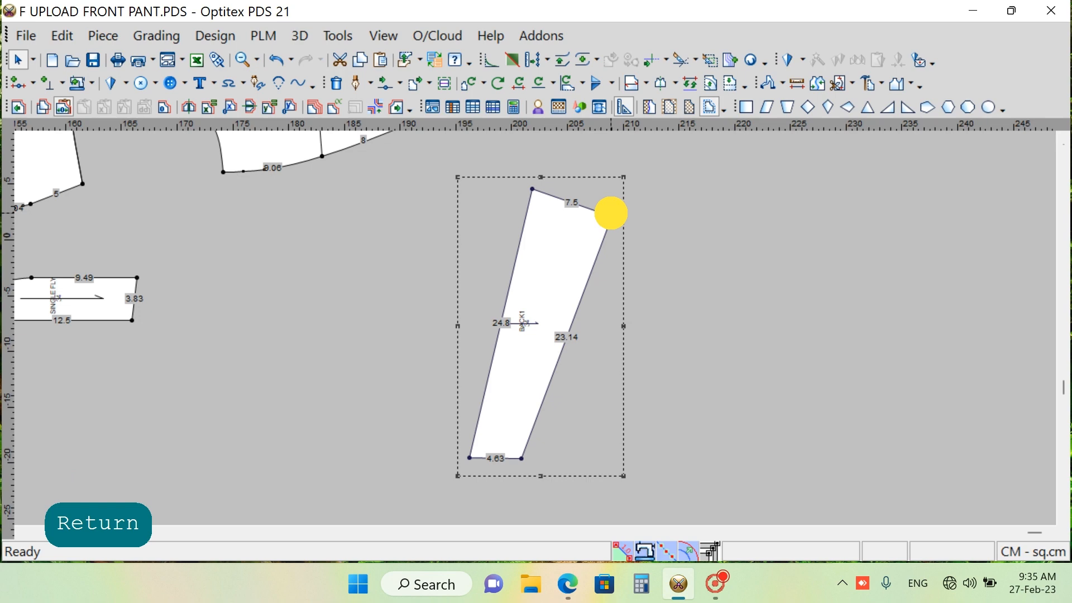
left_click_drag(611, 213, 519, 464)
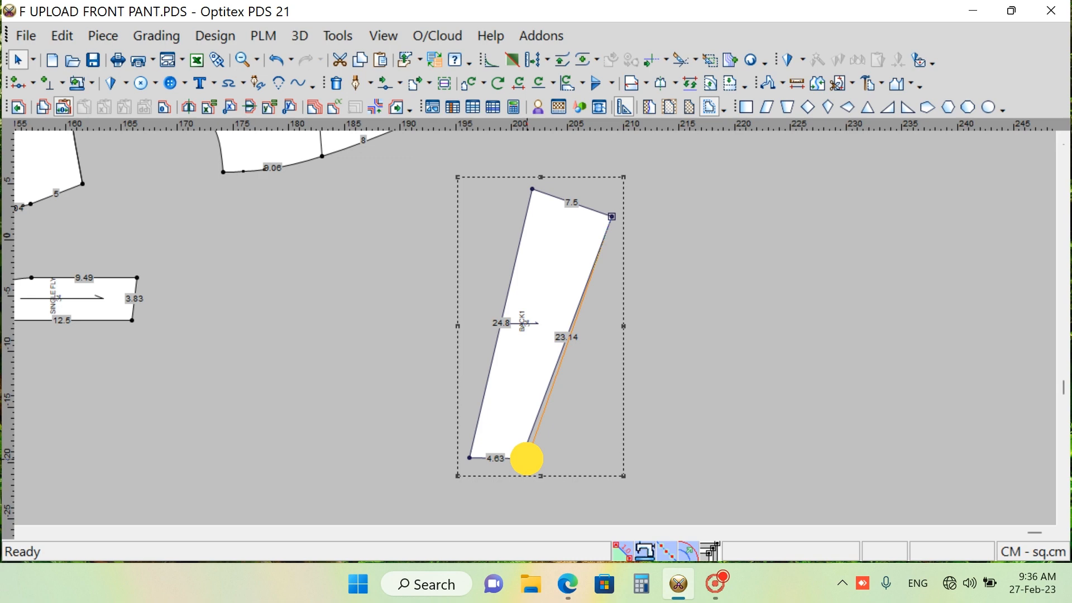
left_click(520, 458)
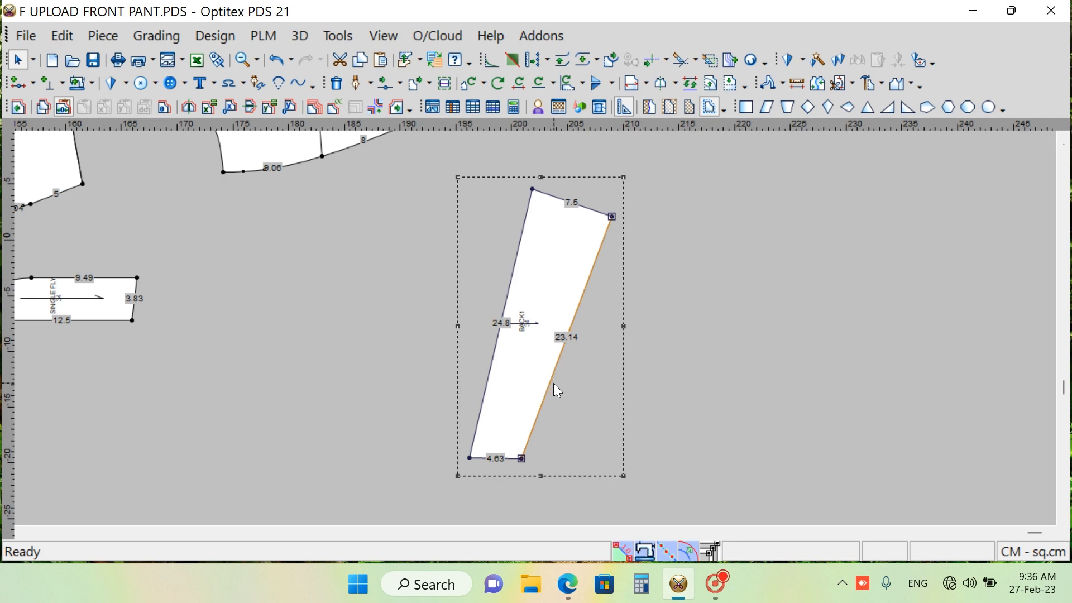
left_click(219, 38)
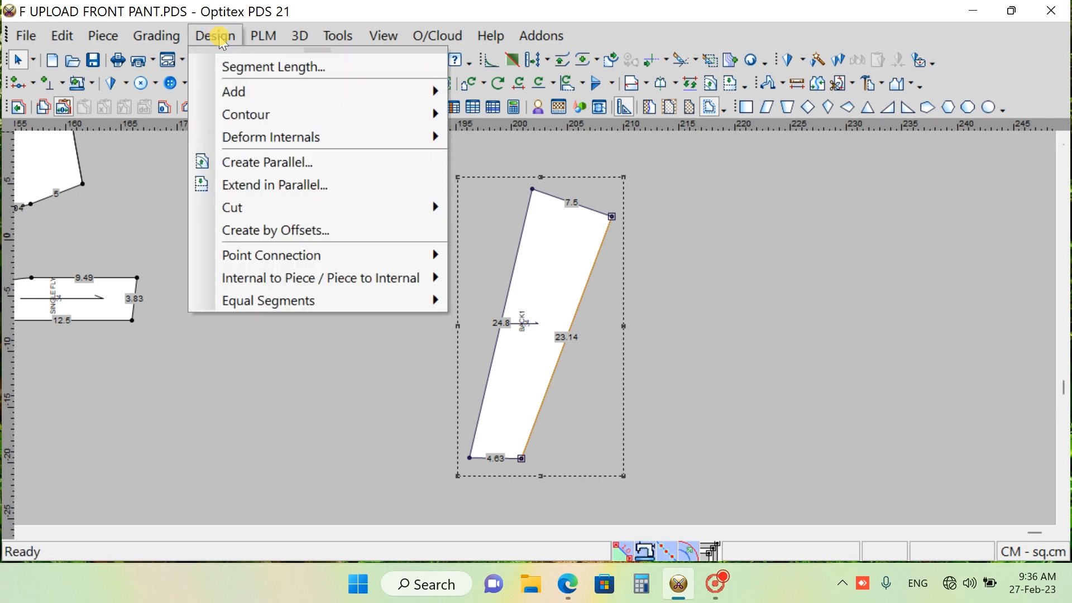
left_click(303, 186)
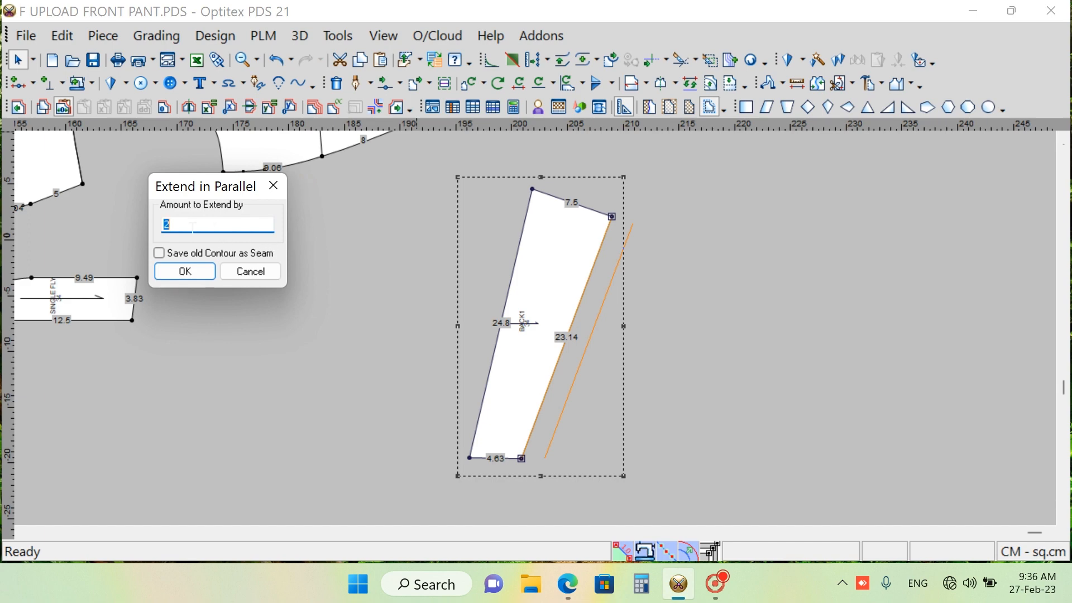
type("-")
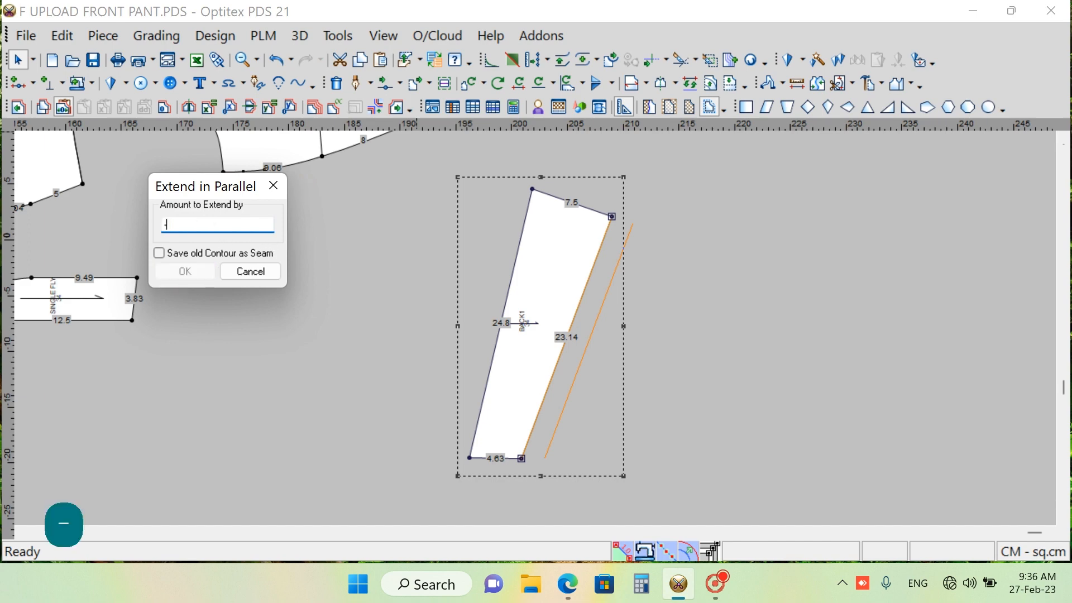
type("2")
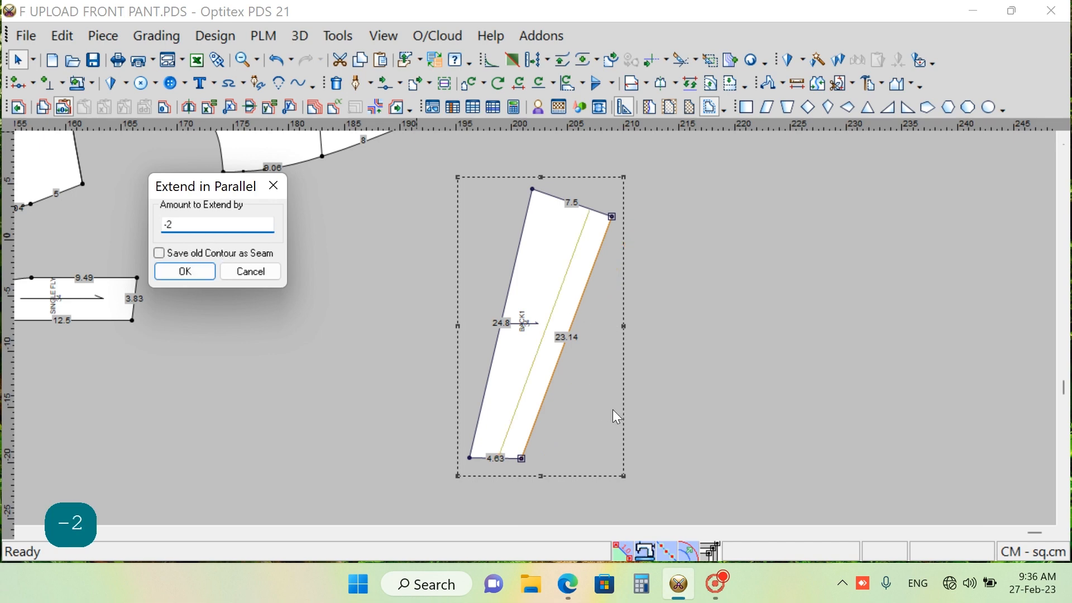
key("Return")
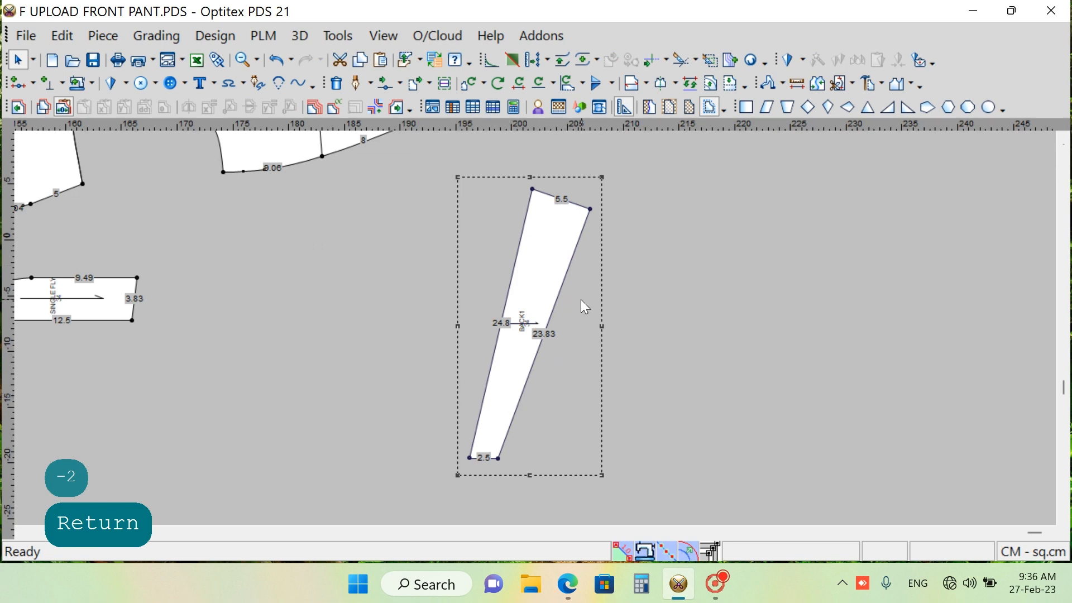
scroll(535, 328, "down", 3)
scroll(578, 273, "down", 2)
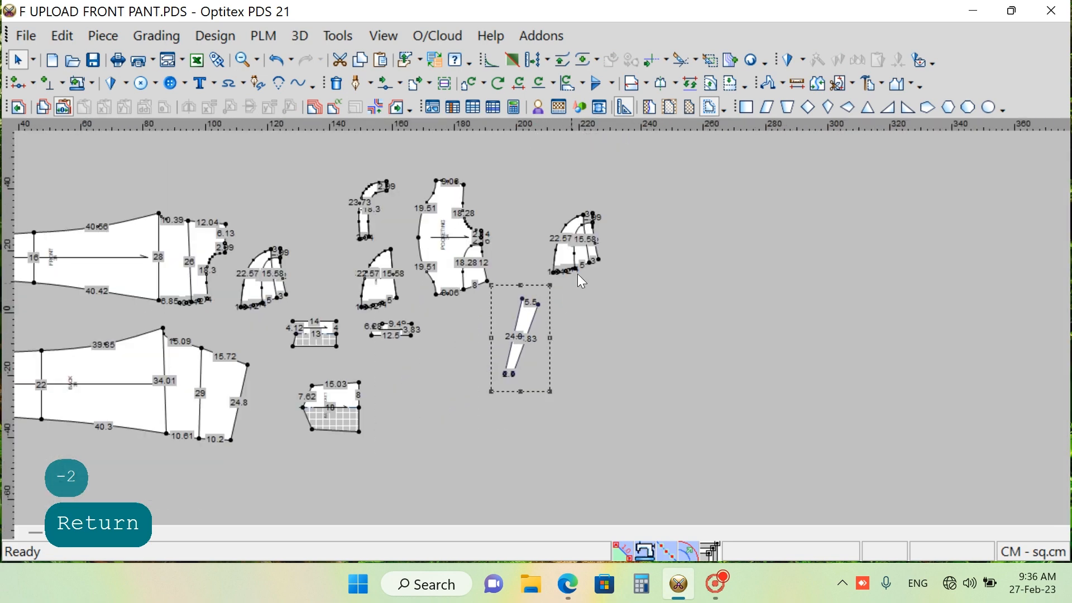
scroll(578, 273, "up", 5)
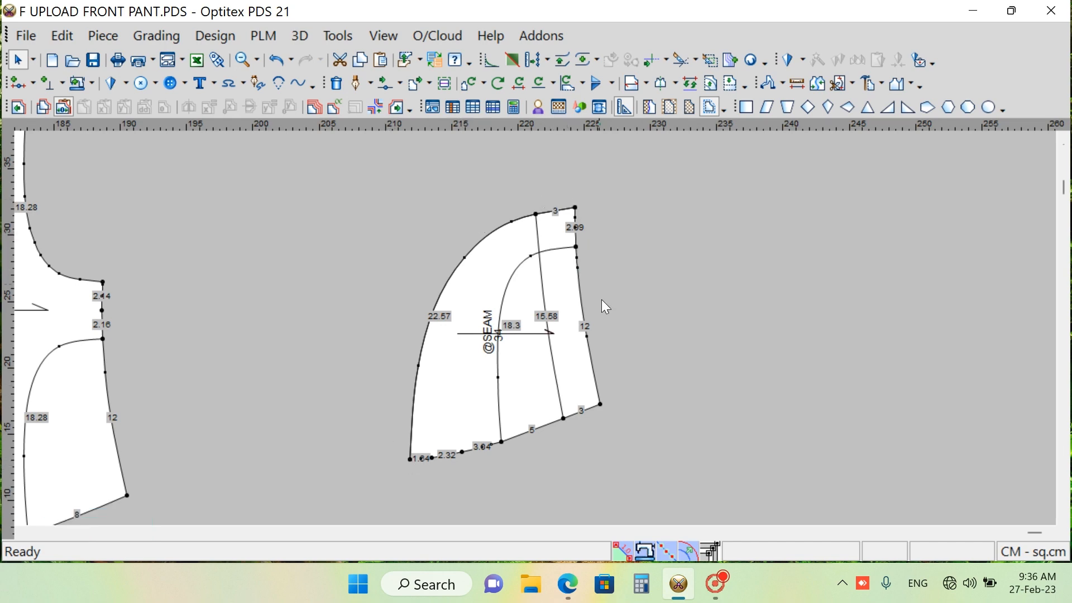
left_click(535, 390)
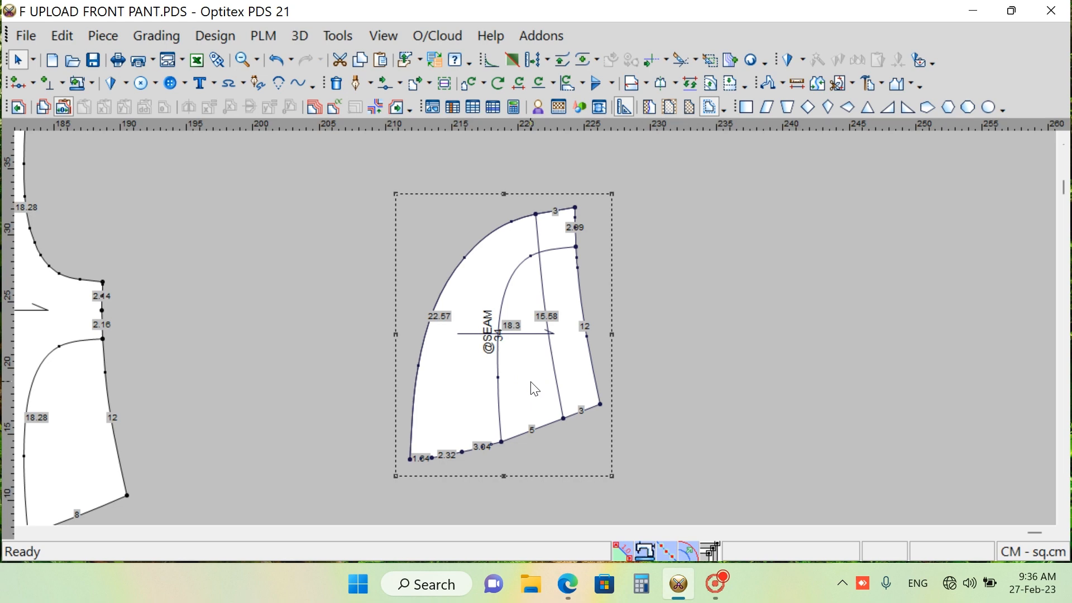
scroll(491, 385, "down", 2)
scroll(536, 329, "up", 3)
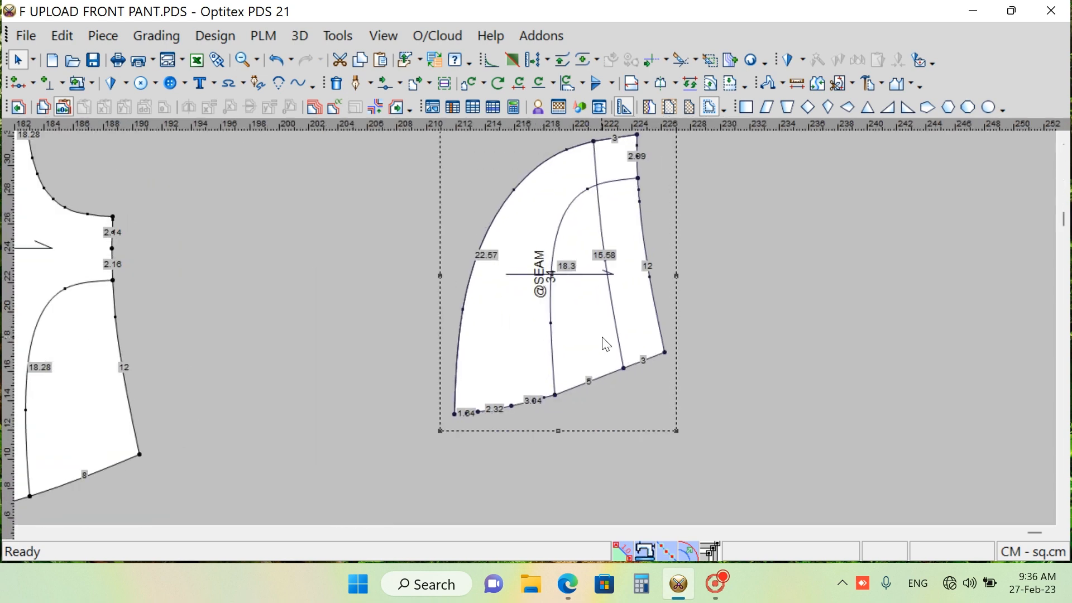
key("BackSpace")
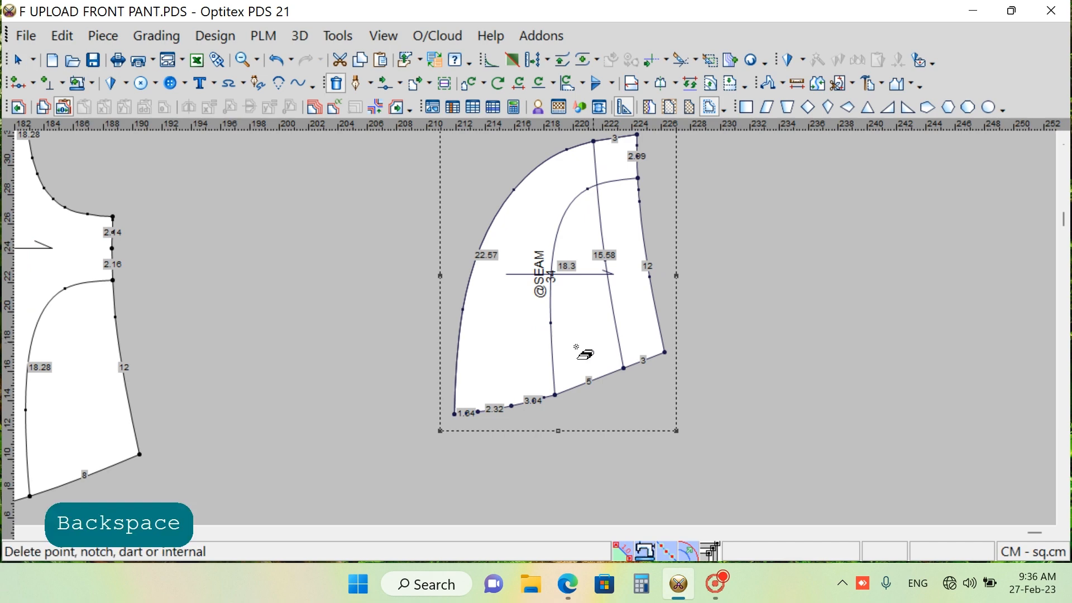
left_click(460, 339)
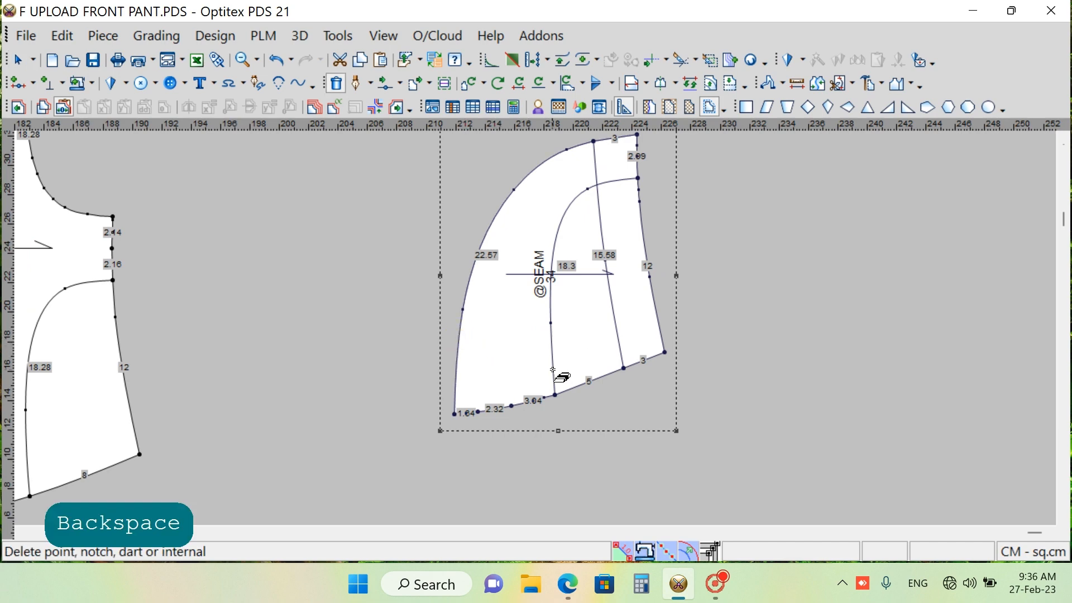
scroll(625, 351, "down", 3)
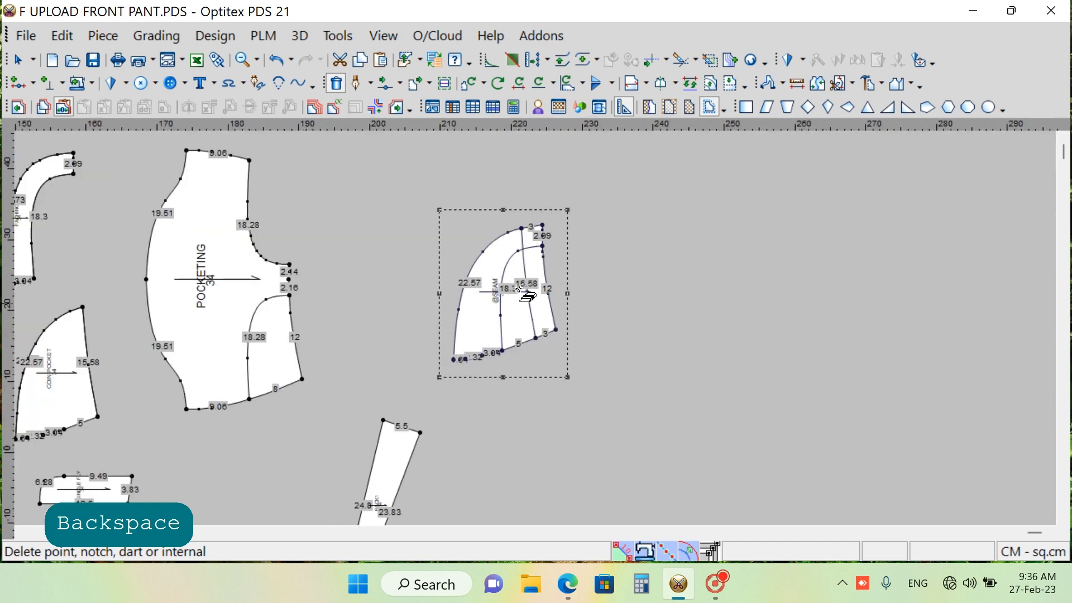
scroll(520, 290, "up", 3)
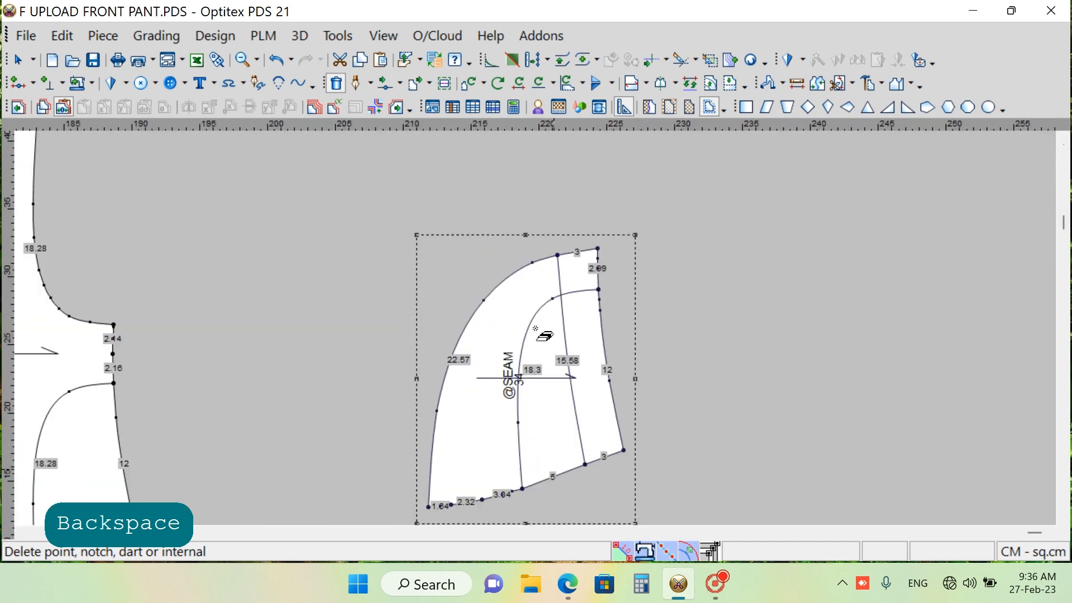
scroll(537, 331, "down", 2)
key("z")
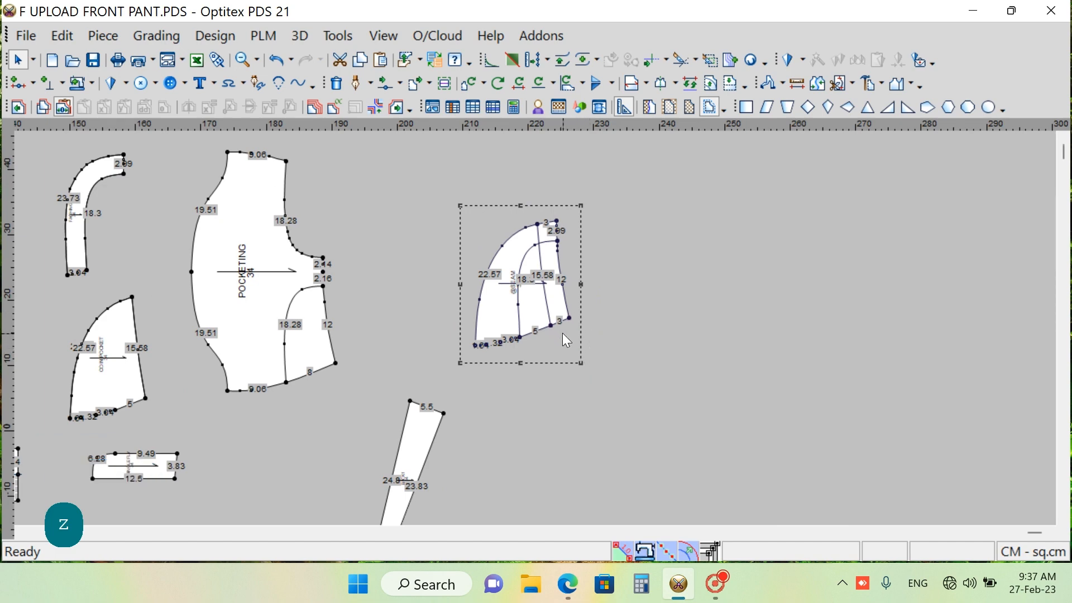
key("s")
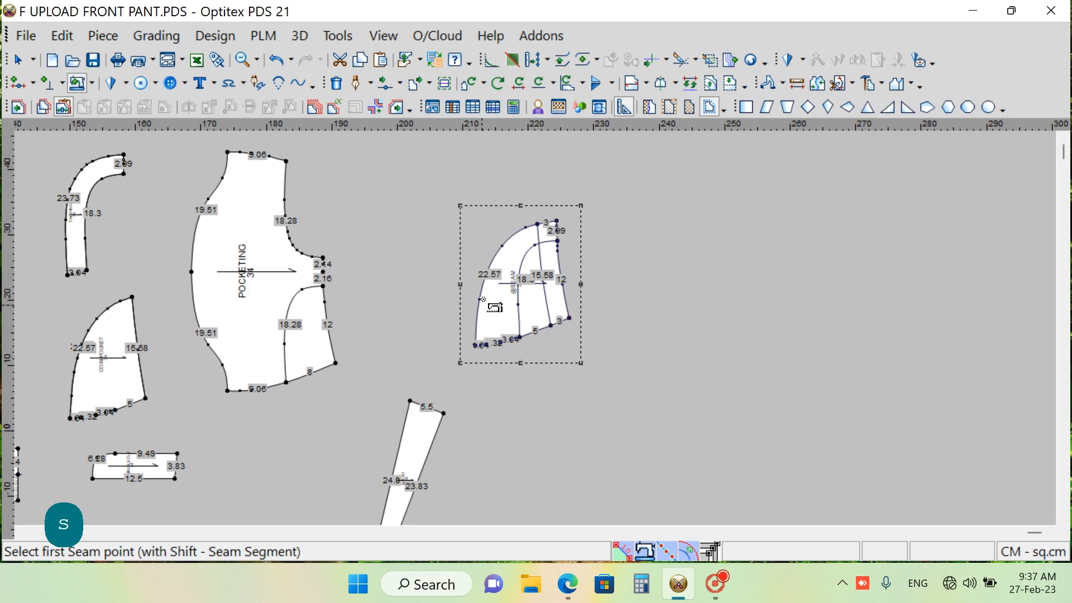
left_click(569, 318)
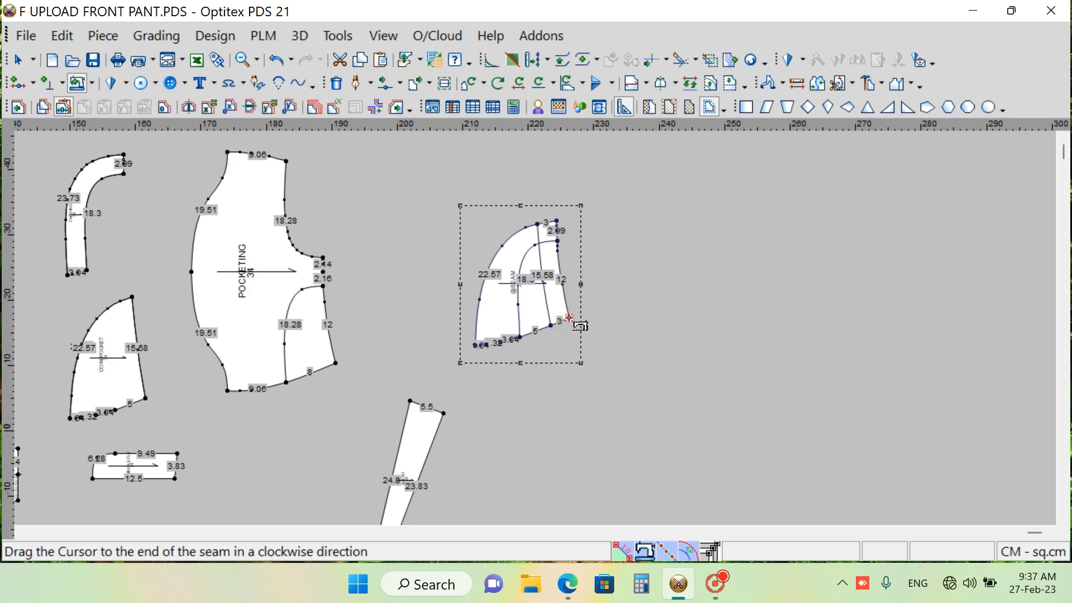
left_click_drag(569, 318, 556, 223)
left_click(557, 222)
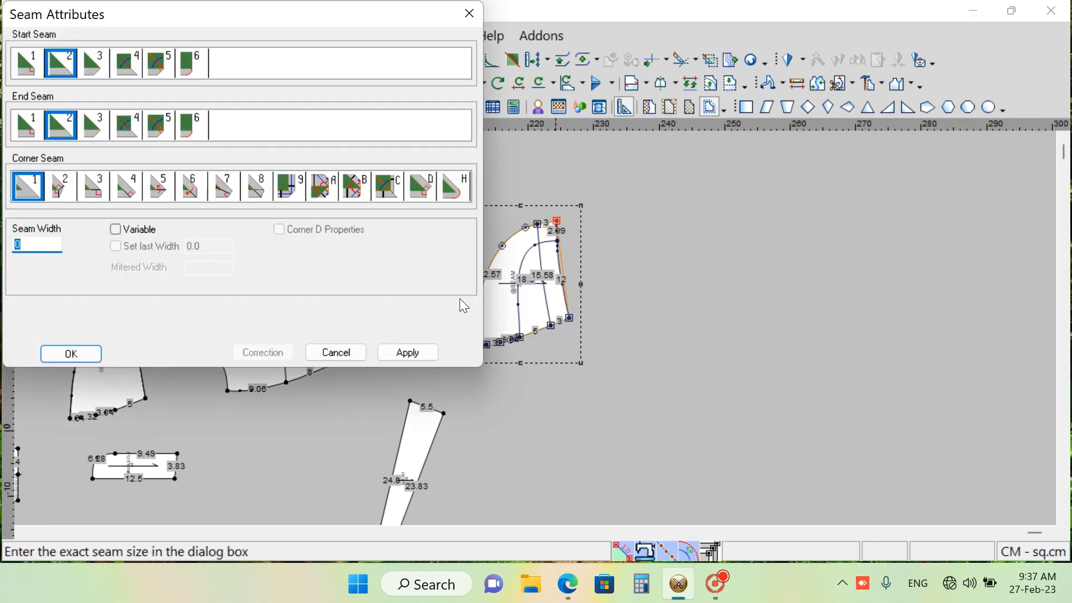
type("1")
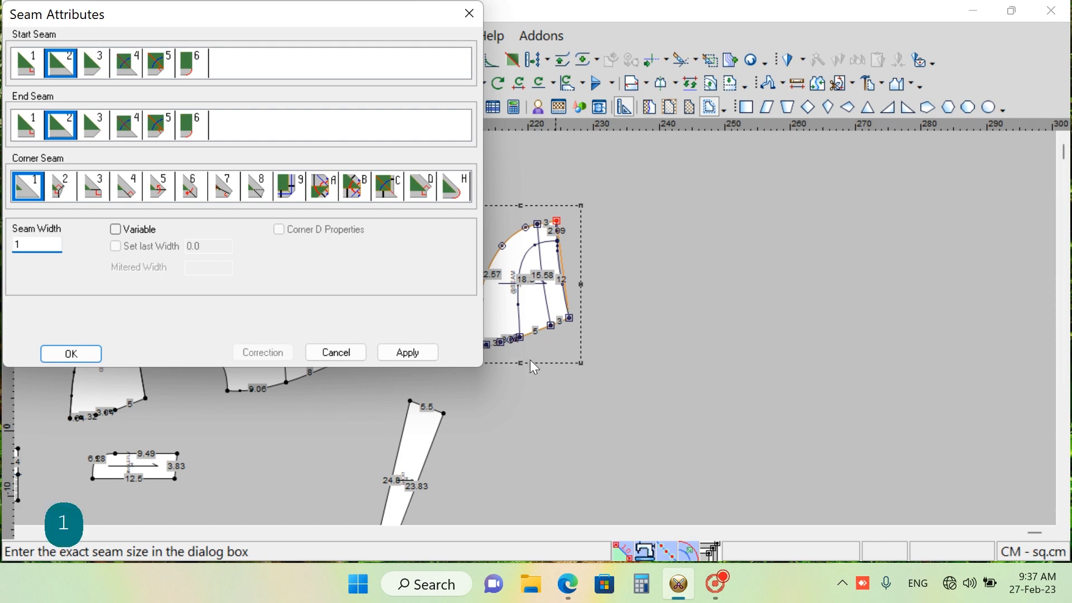
key("Return")
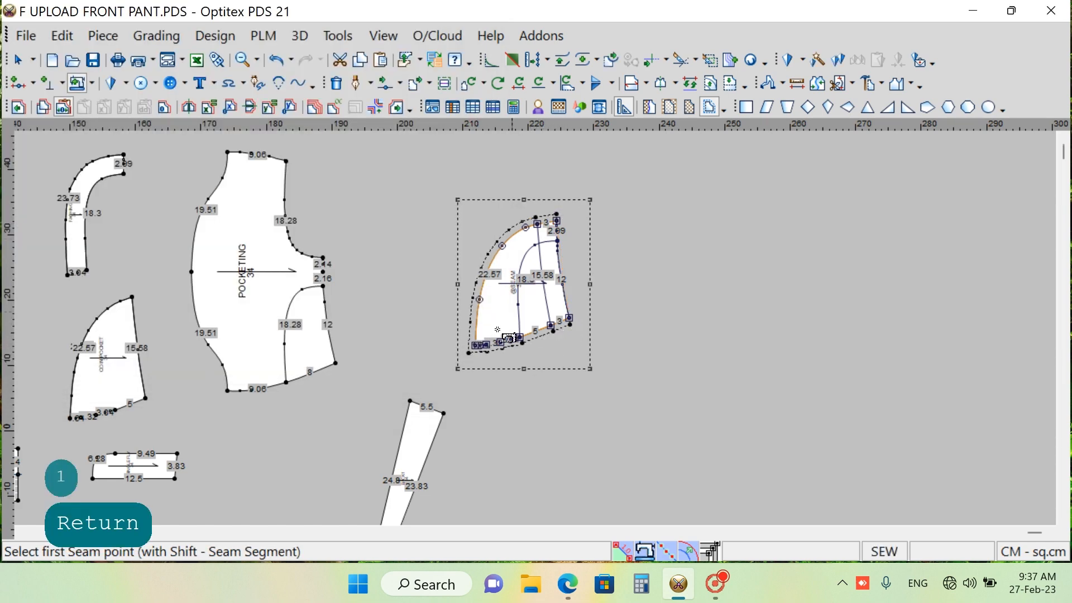
scroll(536, 329, "down", 2)
scroll(536, 328, "up", 4)
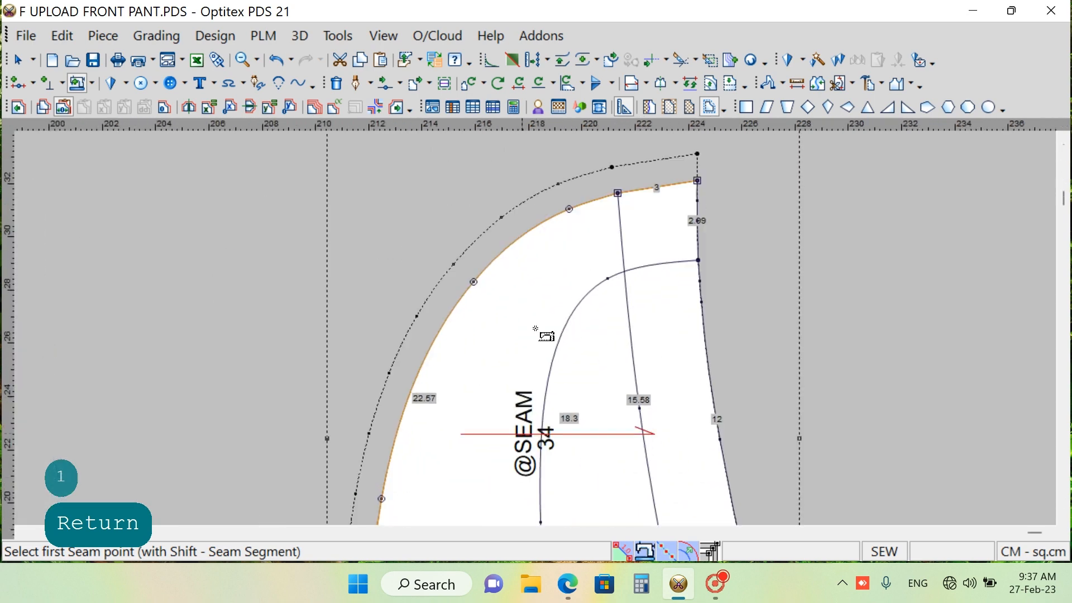
scroll(545, 313, "down", 1)
scroll(547, 302, "up", 1)
scroll(546, 300, "down", 2)
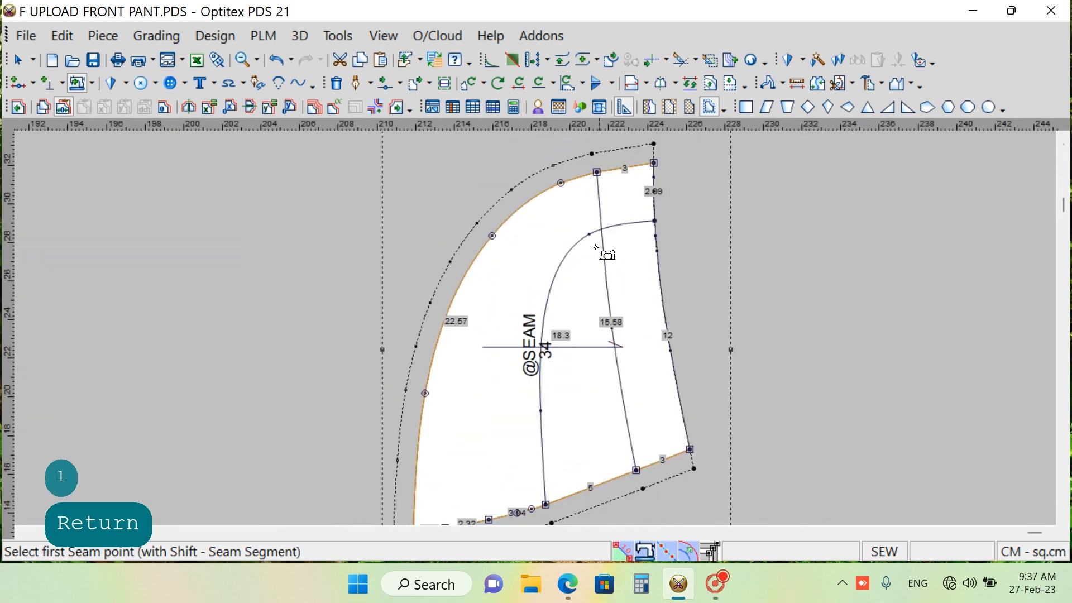
scroll(572, 283, "down", 1)
scroll(536, 329, "up", 1)
scroll(515, 403, "down", 1)
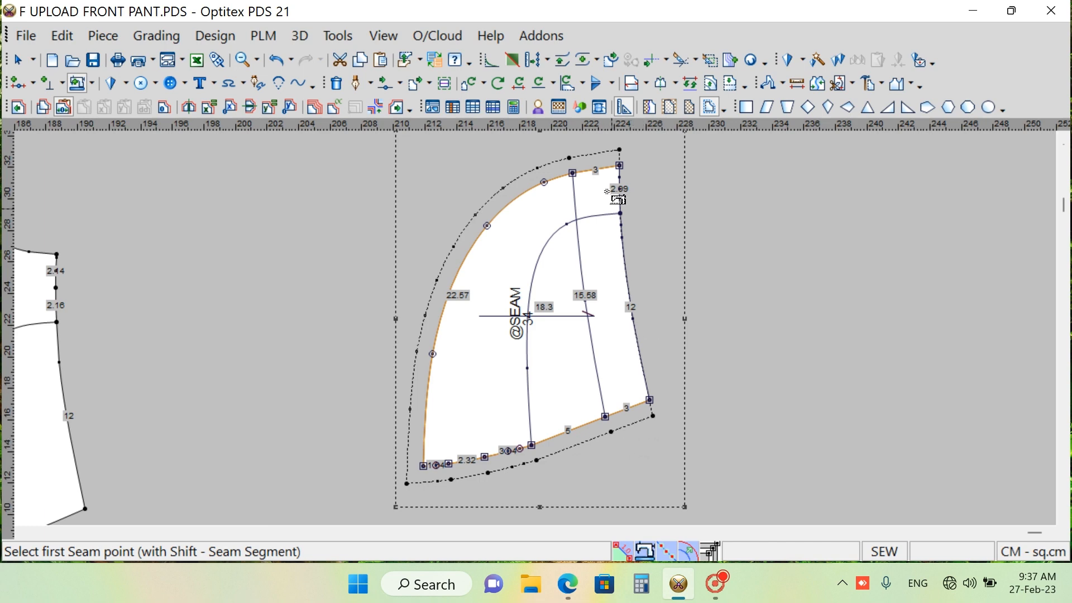
left_click(620, 166)
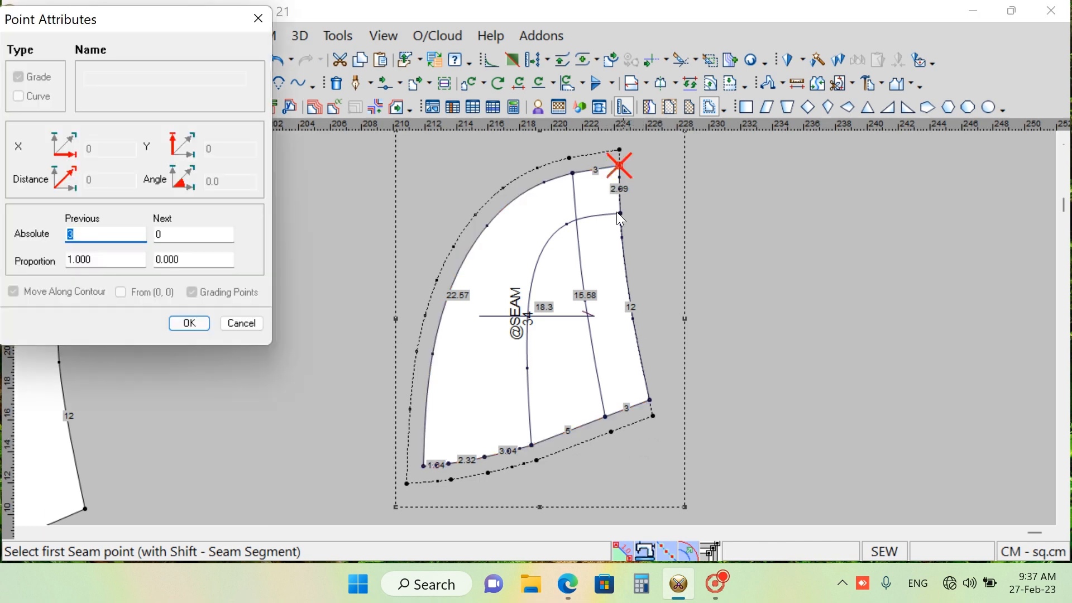
left_click(234, 327)
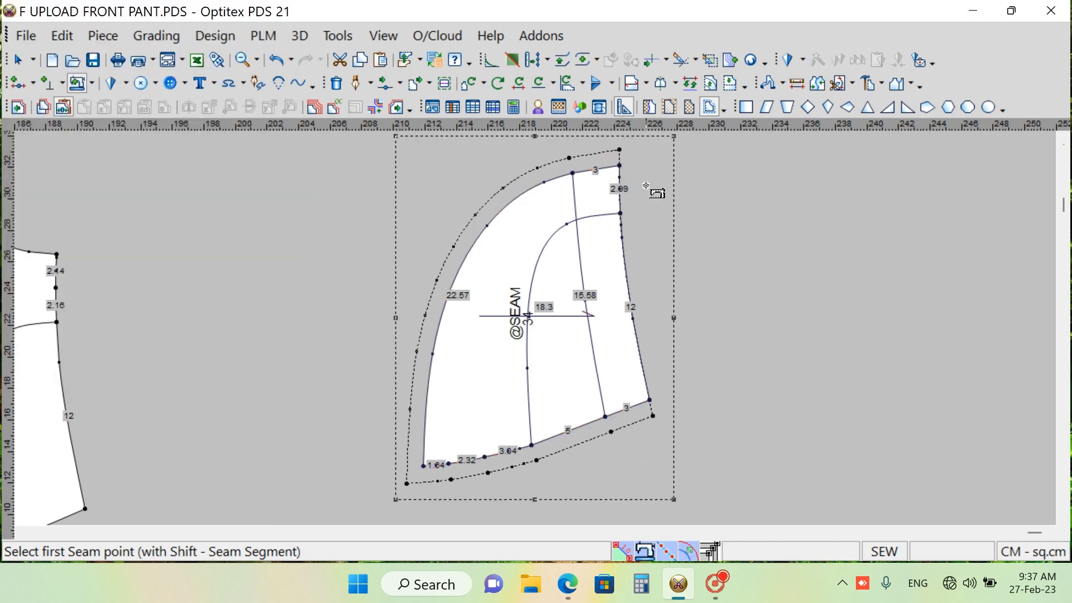
left_click(620, 166)
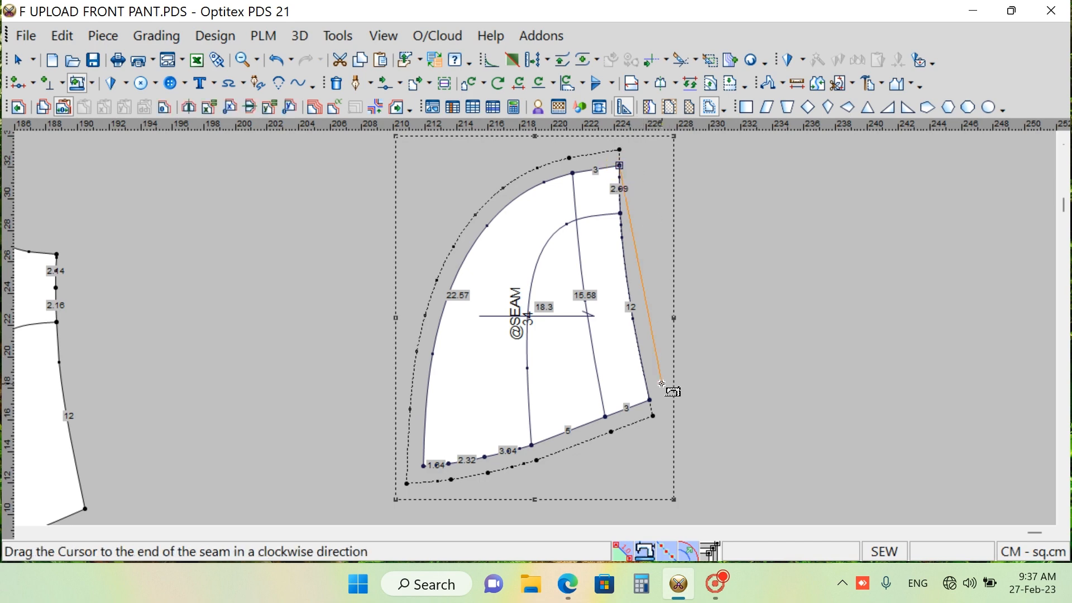
left_click(652, 400)
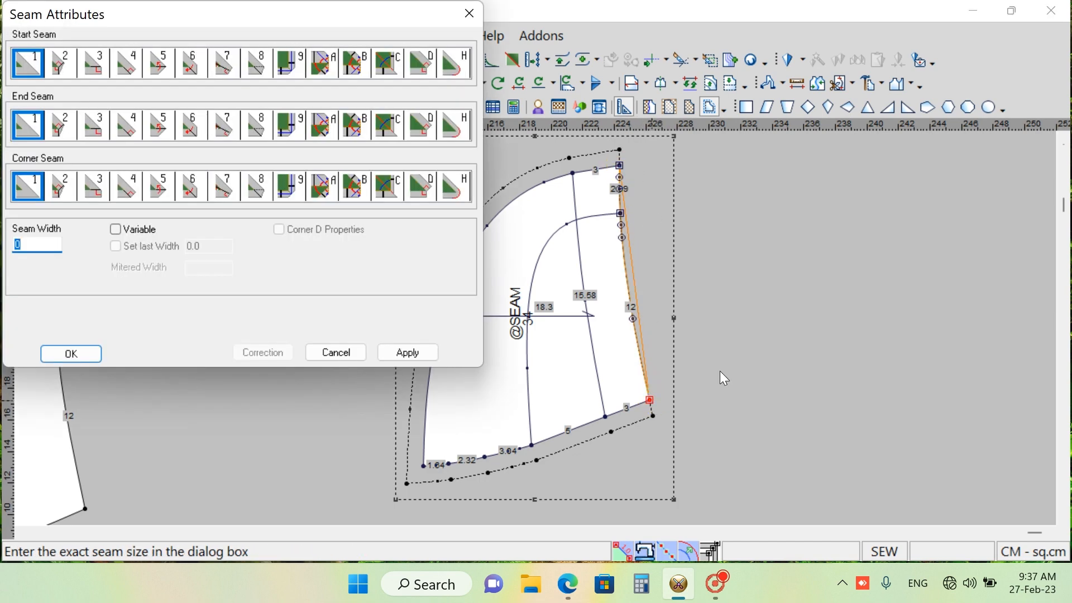
type("2")
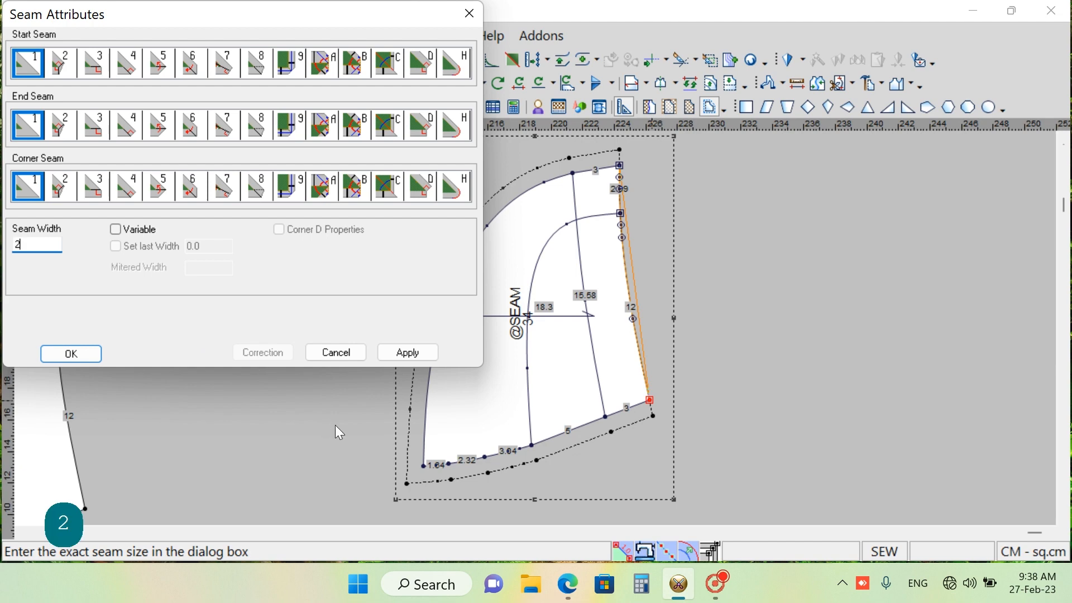
key("Return")
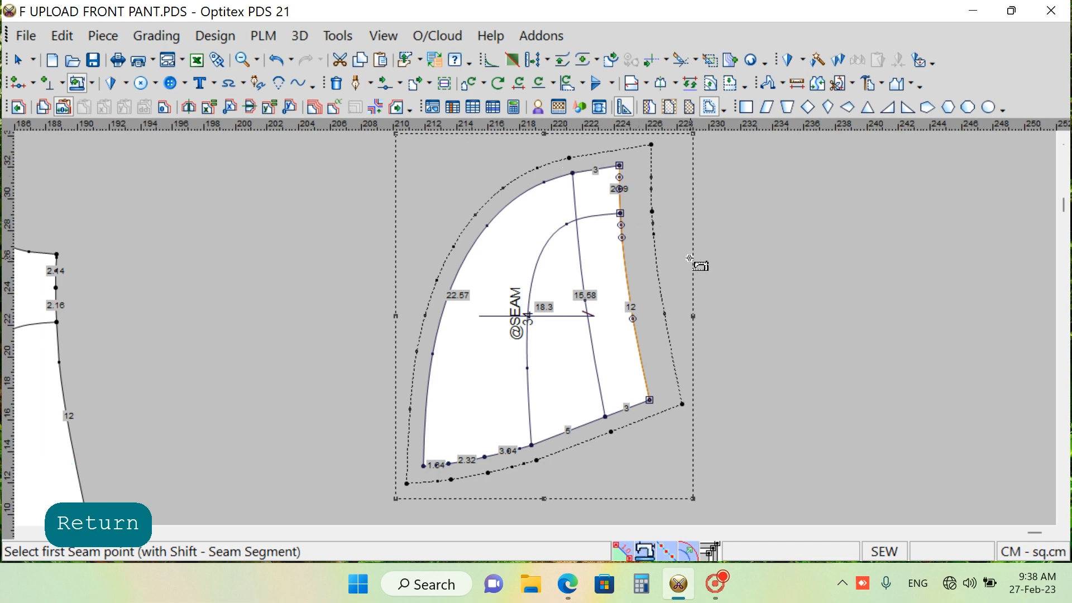
key("z")
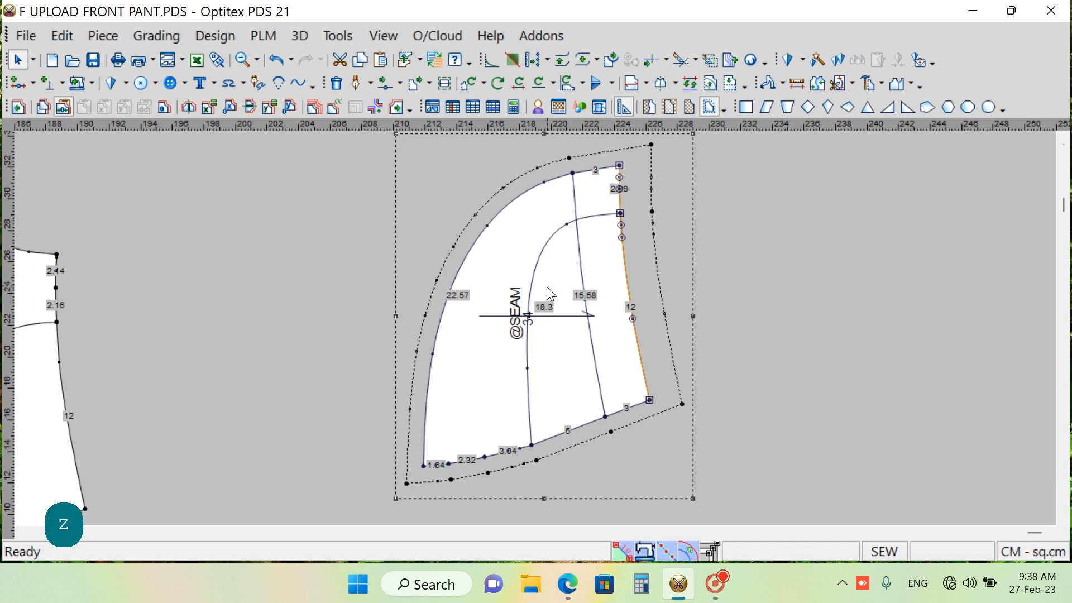
left_click(50, 86)
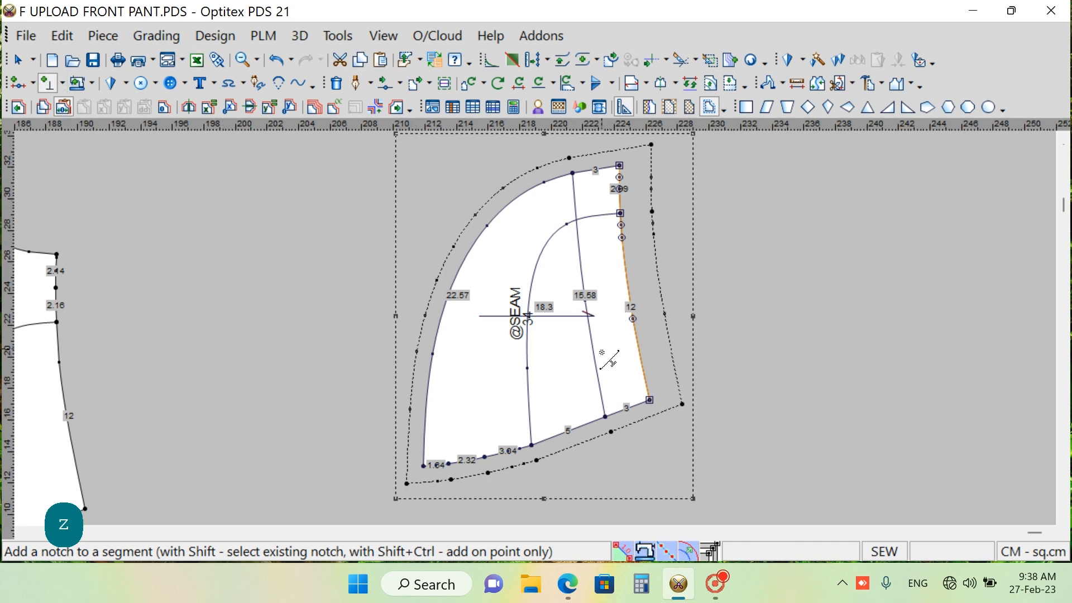
left_click(606, 419)
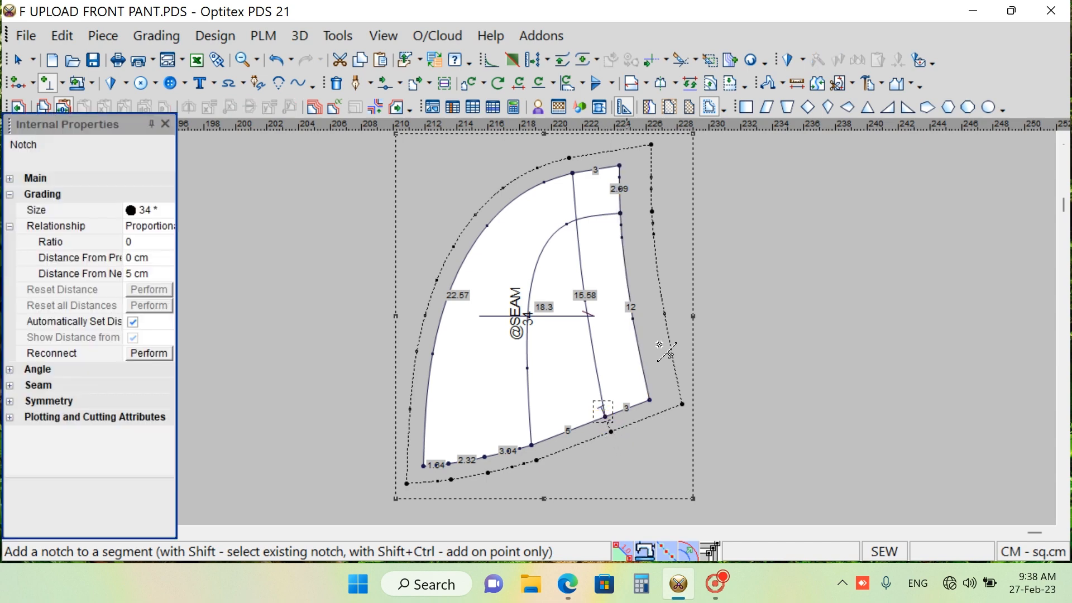
left_click(622, 213)
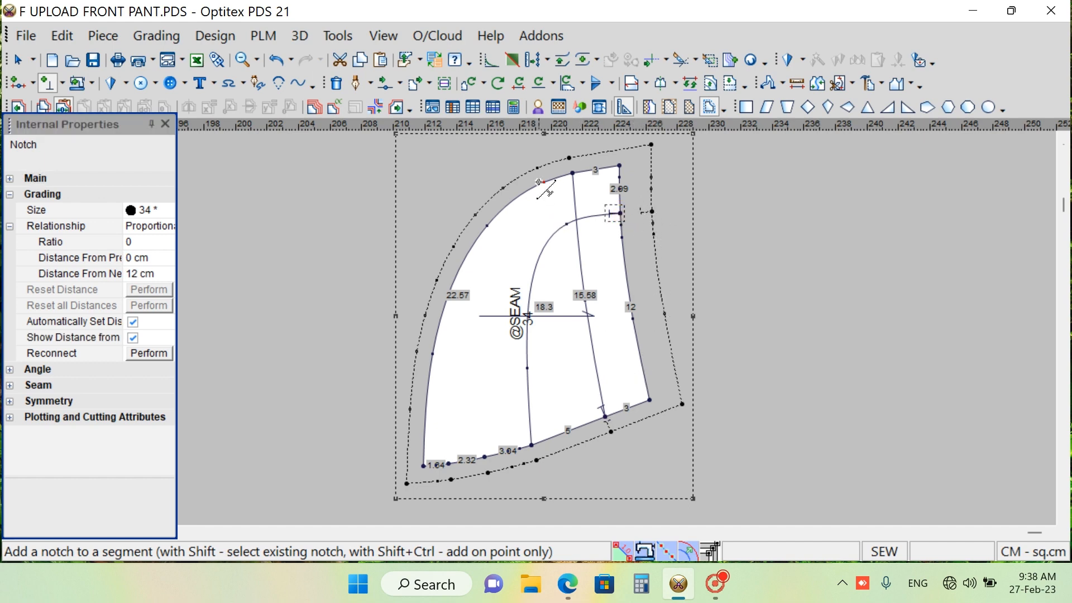
left_click(574, 176)
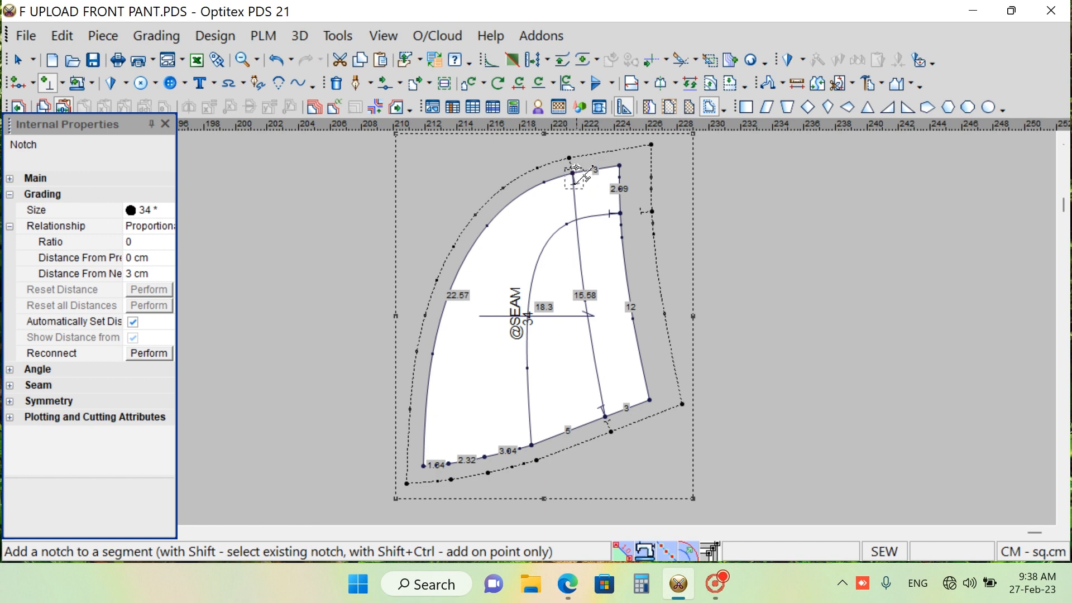
scroll(581, 175, "down", 1)
scroll(581, 175, "up", 4)
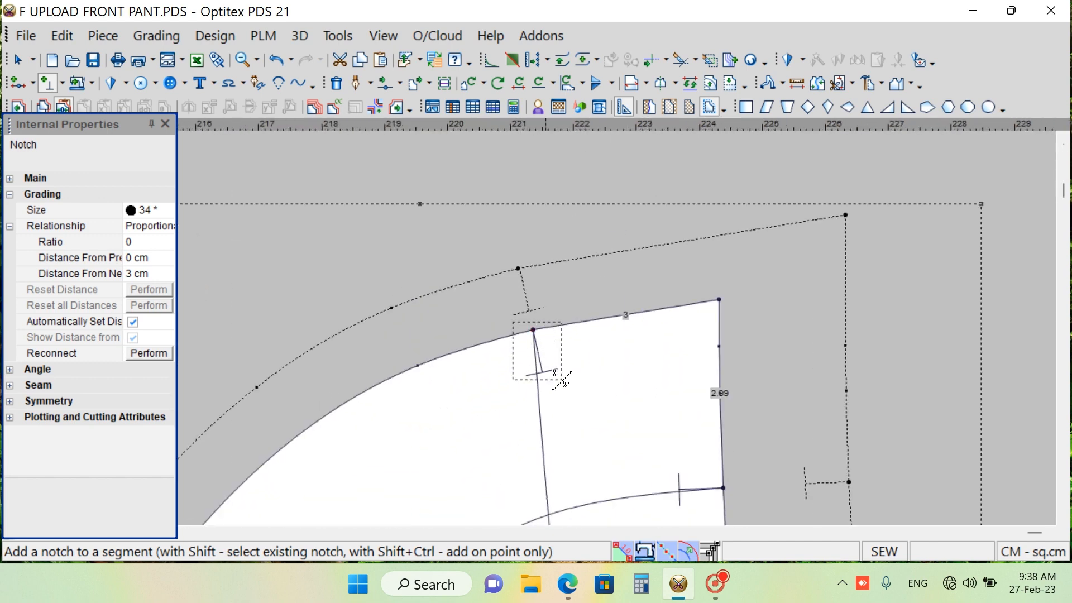
scroll(558, 374, "up", 1)
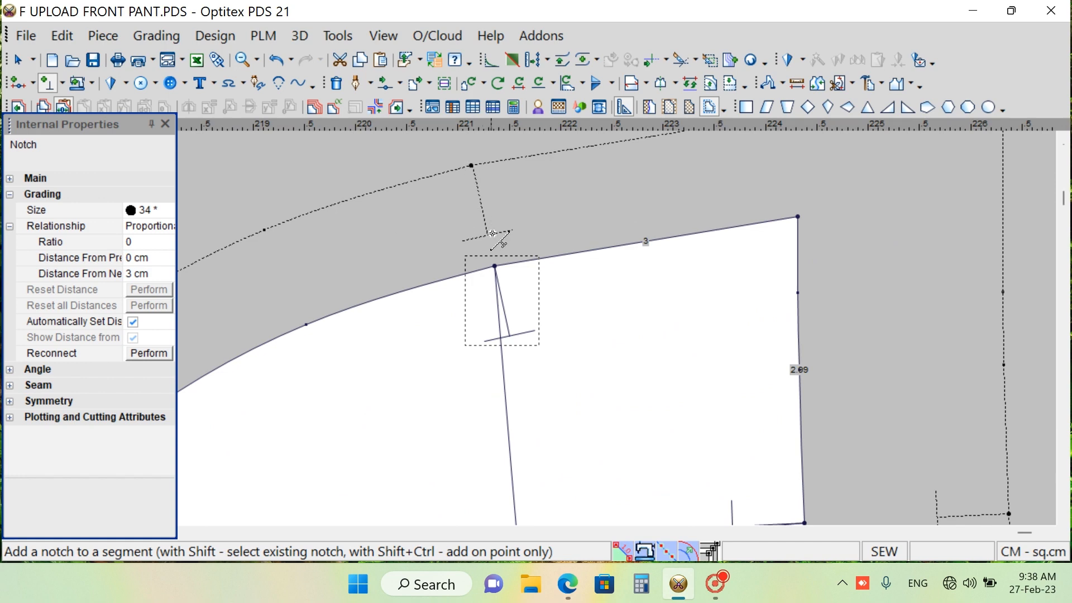
scroll(544, 332, "down", 1)
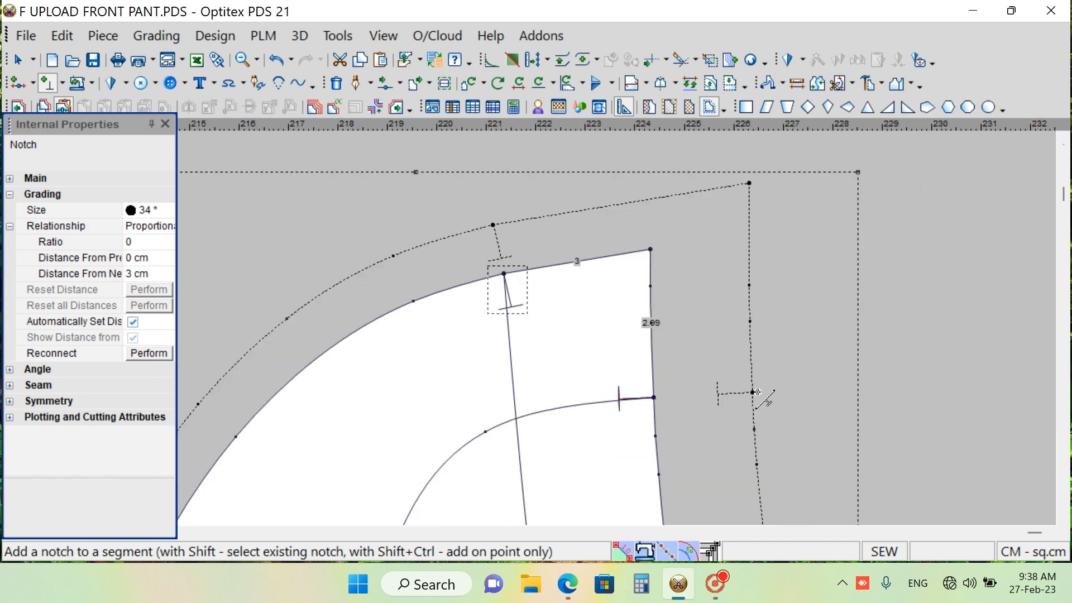
scroll(535, 328, "down", 1)
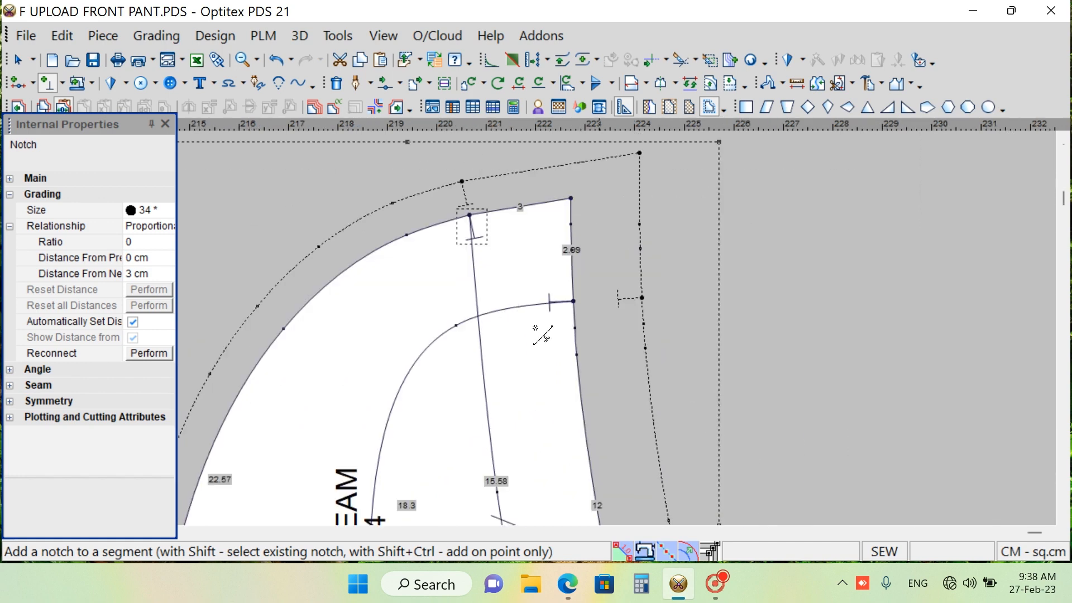
scroll(535, 328, "down", 2)
scroll(535, 328, "up", 1)
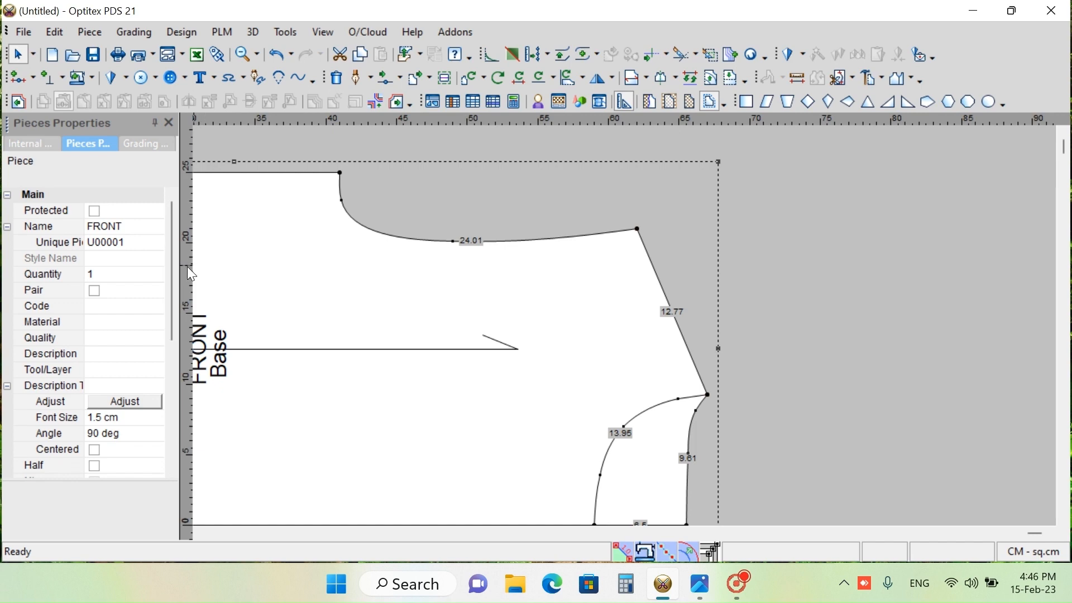
Place a vertical guide line at the FRONT piece's outermost right corner and angle it through both ends of the slanted 12.77 cm edge
left_click_drag(191, 272, 708, 439)
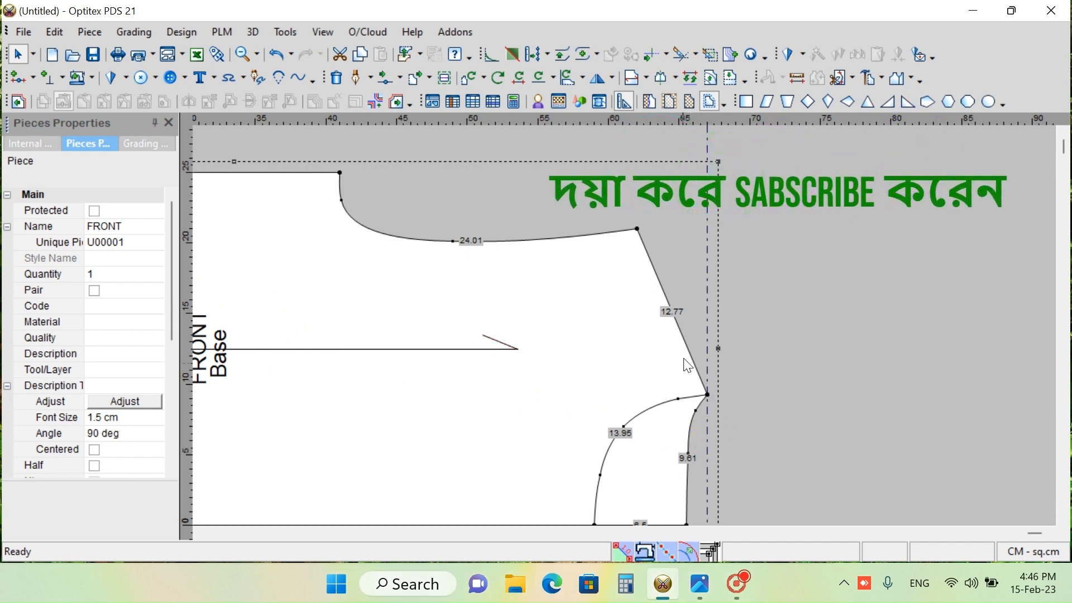
double_click(707, 326)
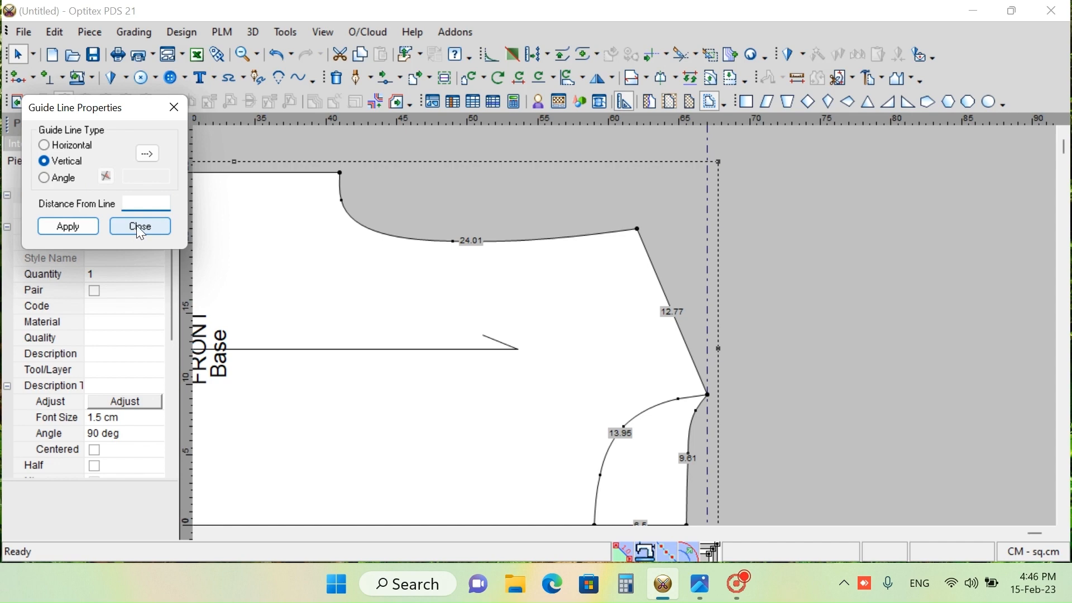
left_click(44, 178)
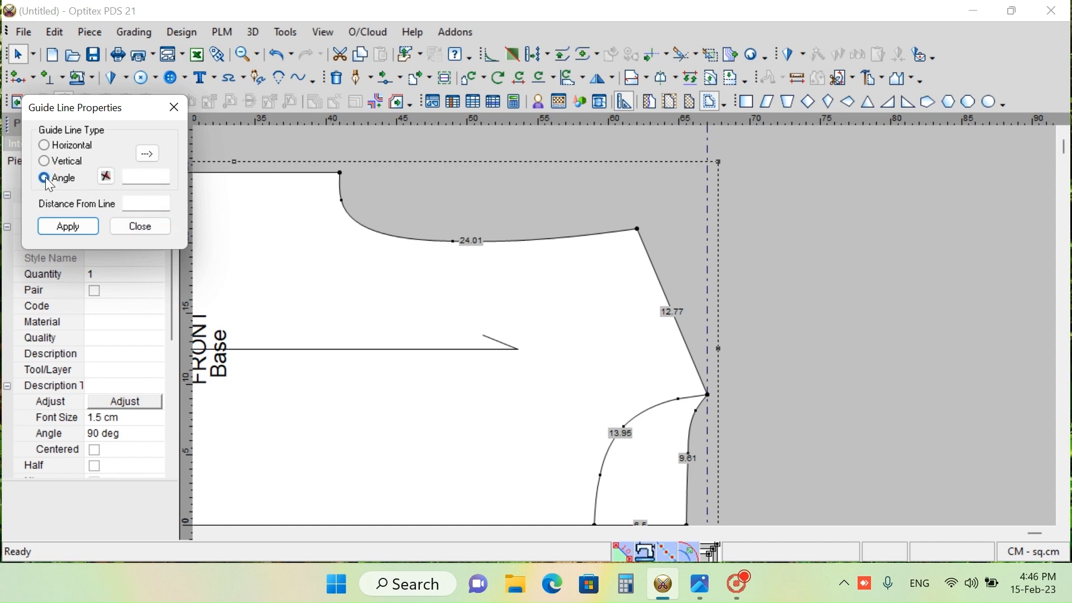
left_click(149, 151)
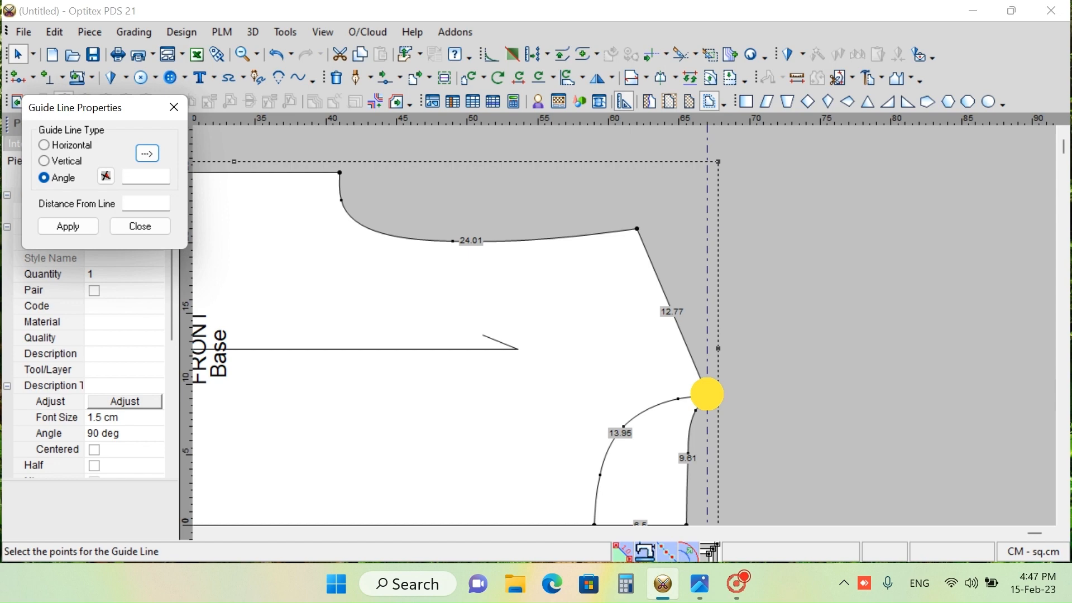
left_click(707, 395)
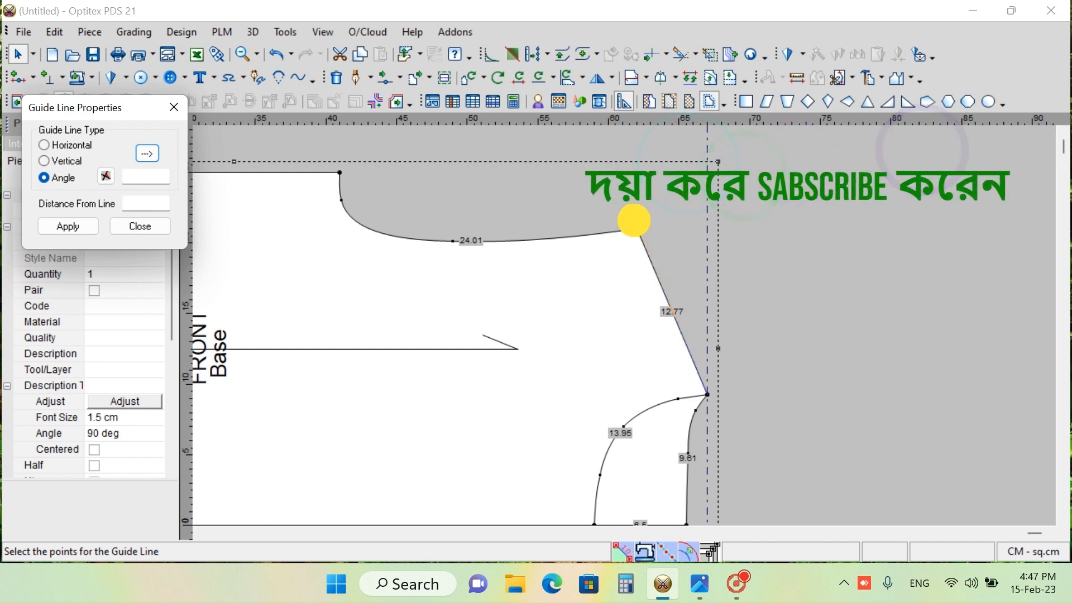
left_click(637, 229)
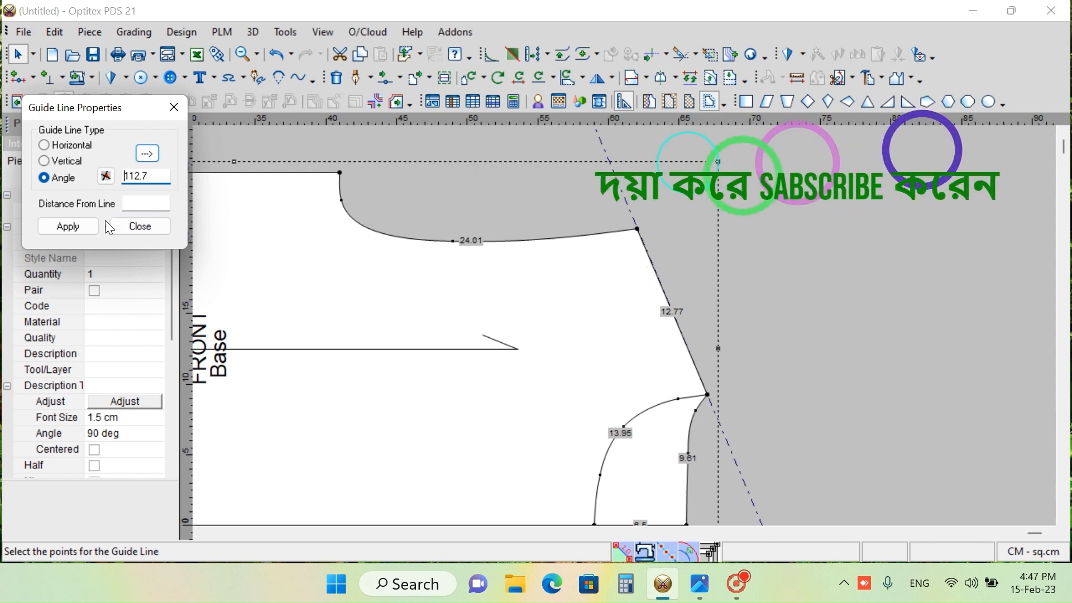
Offset the angled guide line 4 cm inward from the slanted edge of the FRONT piece
left_click(144, 204)
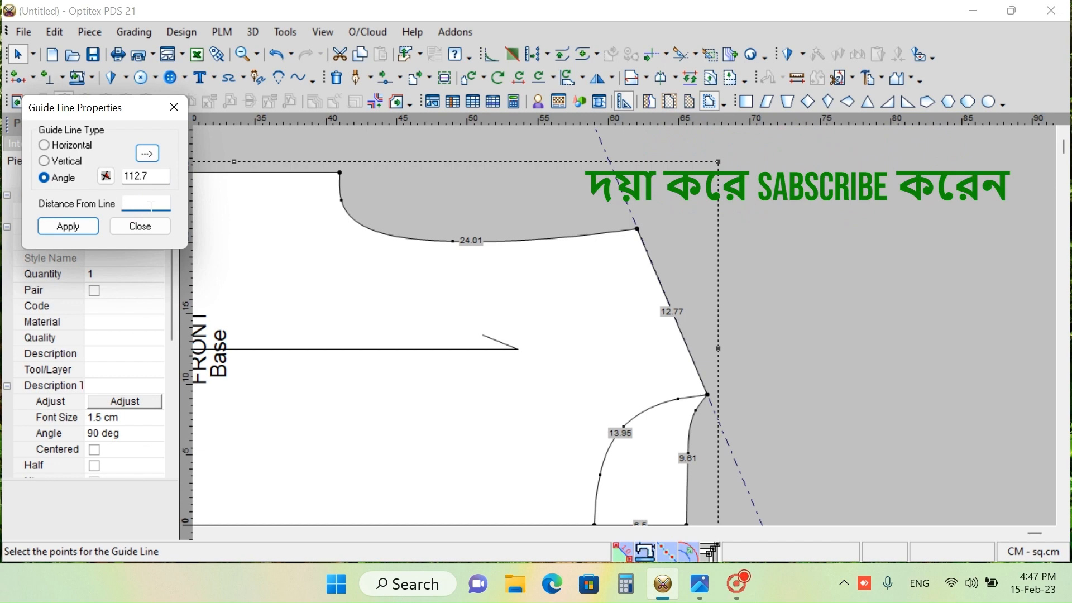
type("4")
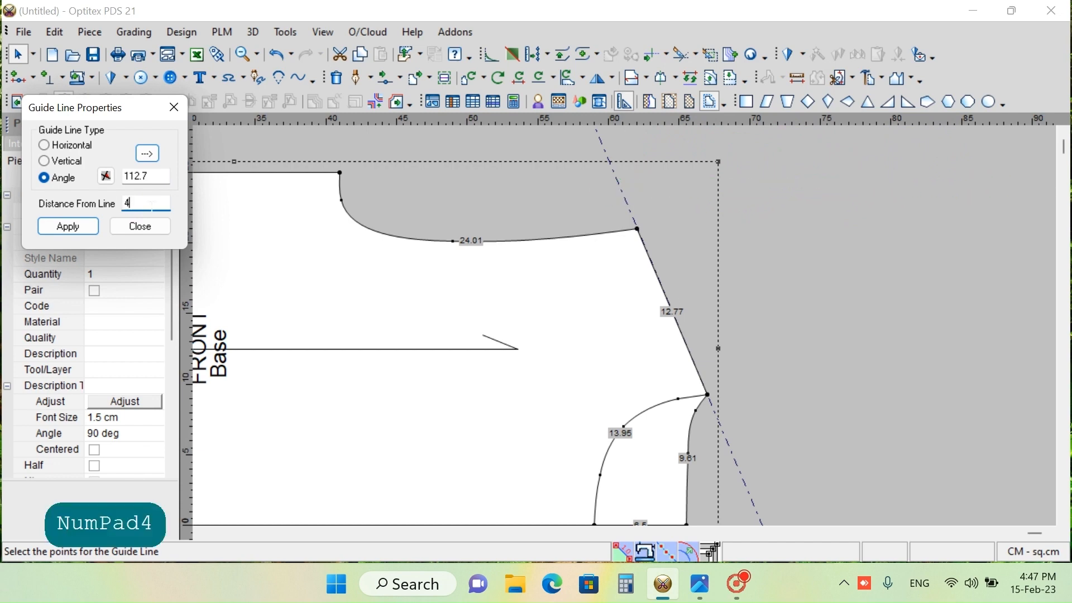
key("Return")
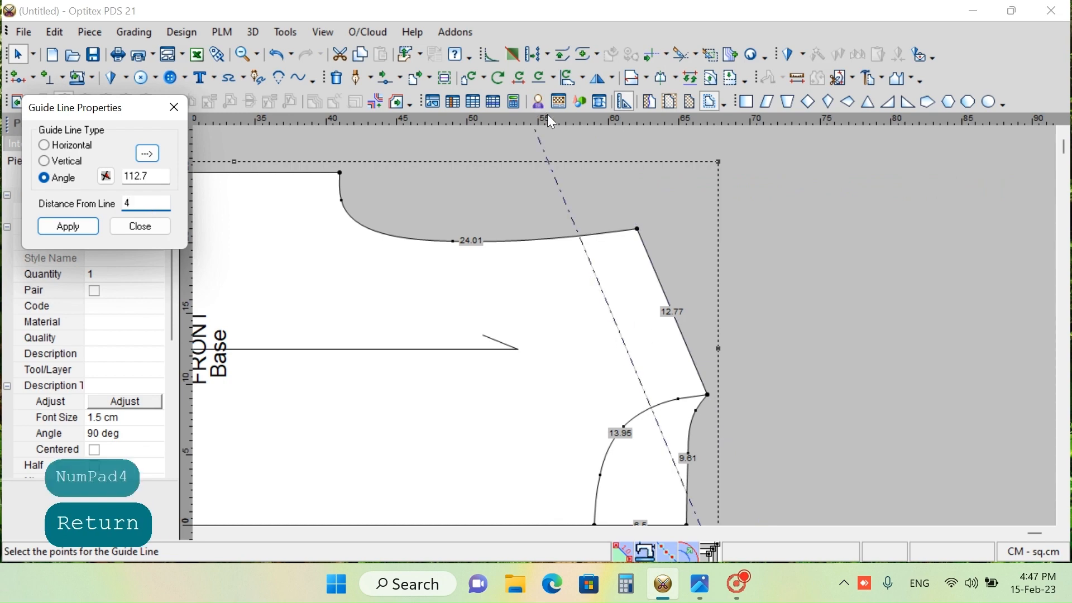
left_click(142, 228)
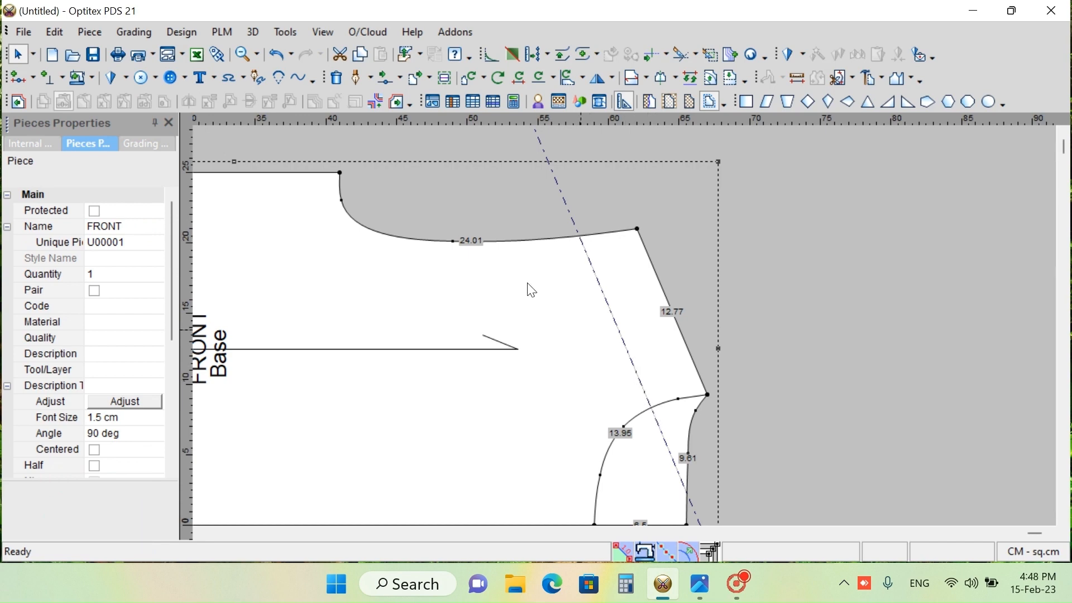
Draw an internal contour along the guide line from the FRONT piece's upper edge to the pocket curve, and delete the guide line
left_click(361, 77)
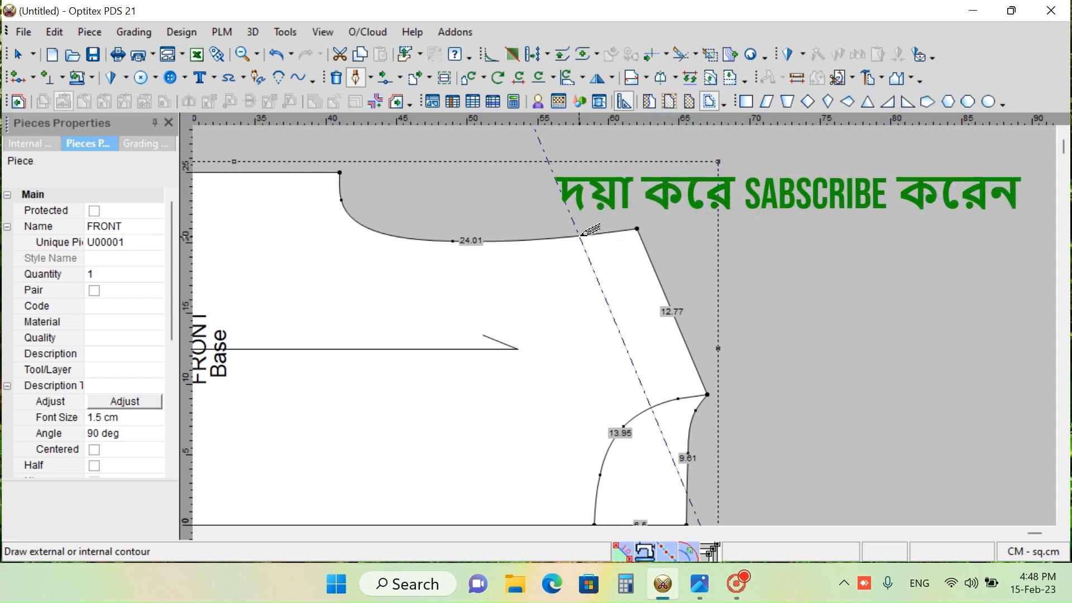
left_click(582, 238)
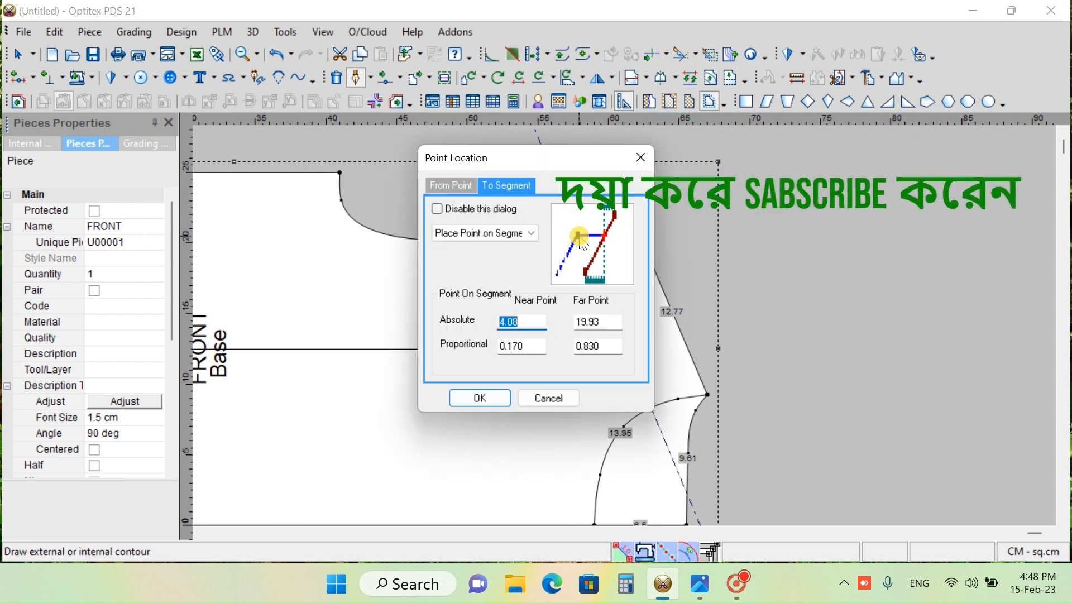
left_click(494, 397)
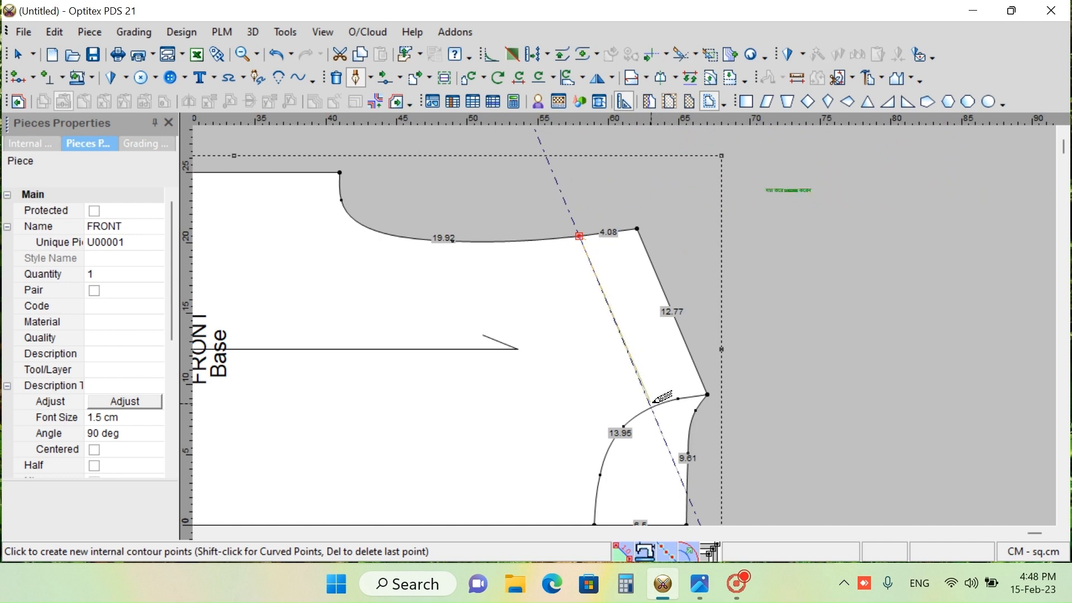
left_click(653, 407)
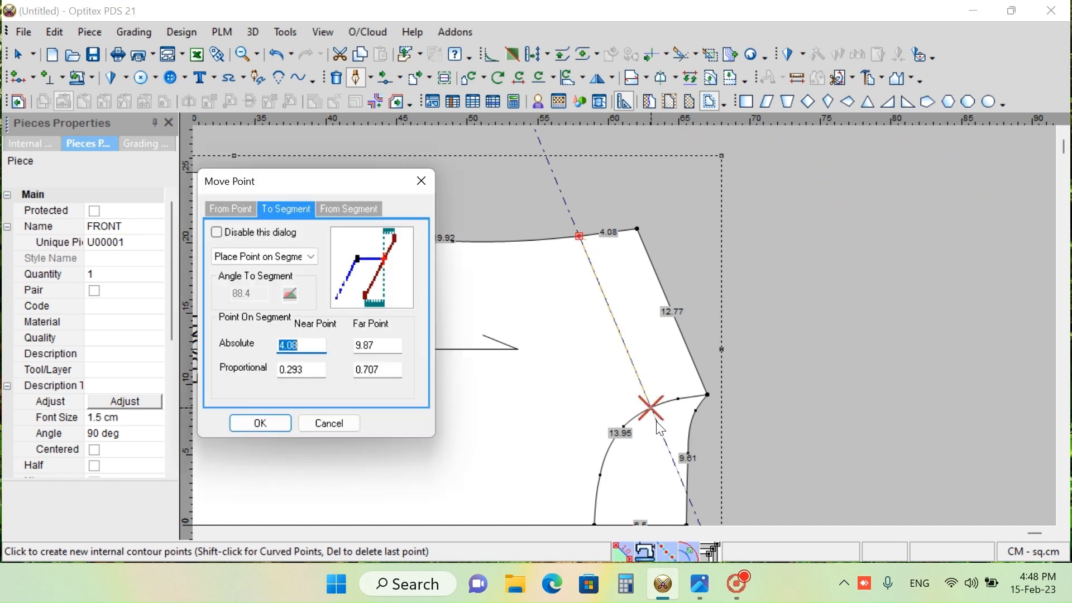
left_click(277, 430)
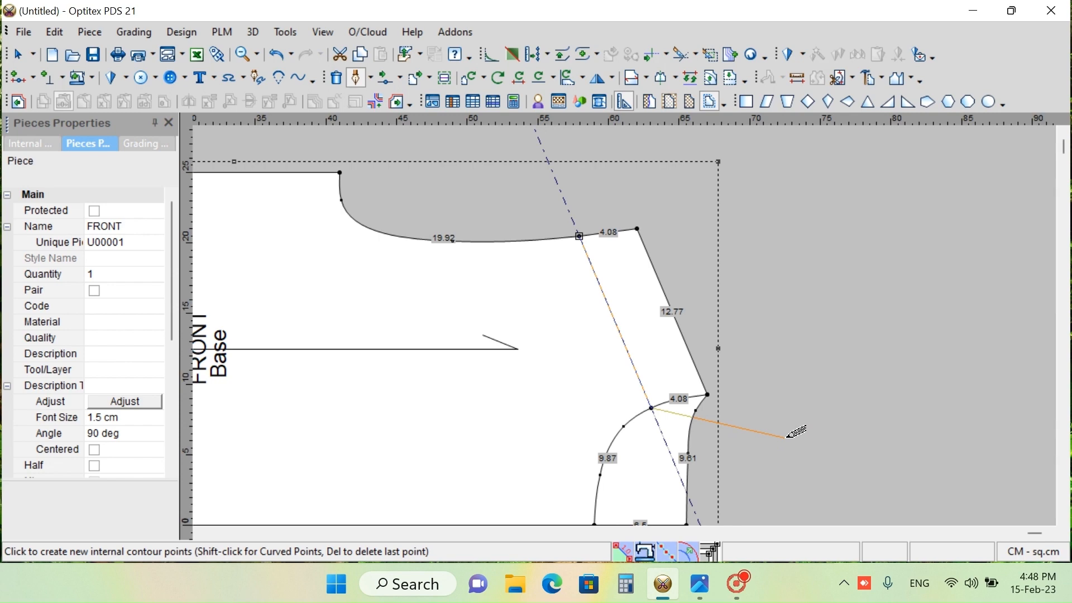
key("End")
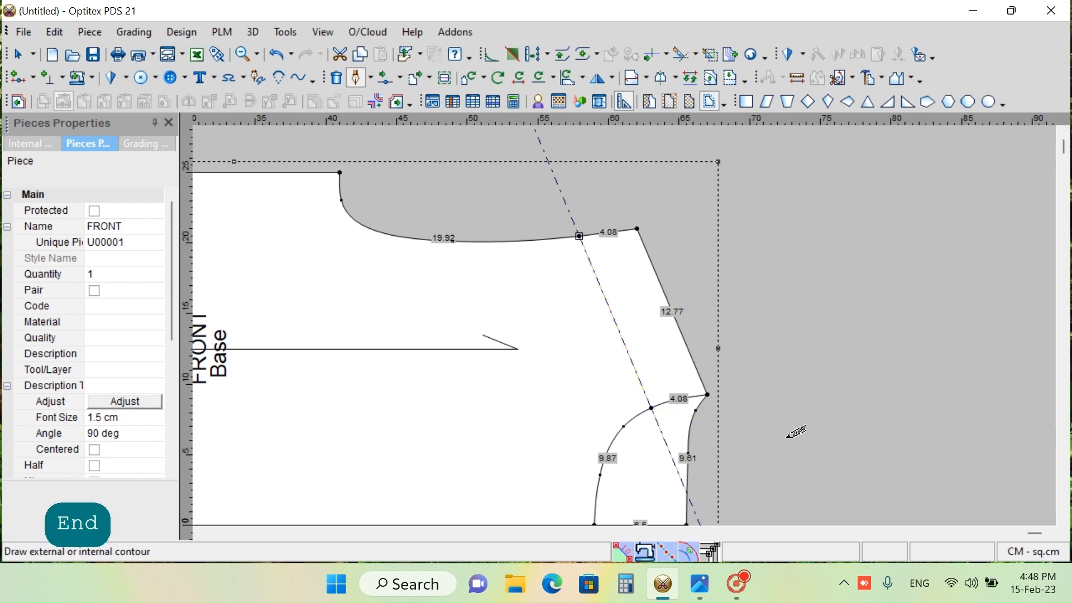
left_click(762, 396)
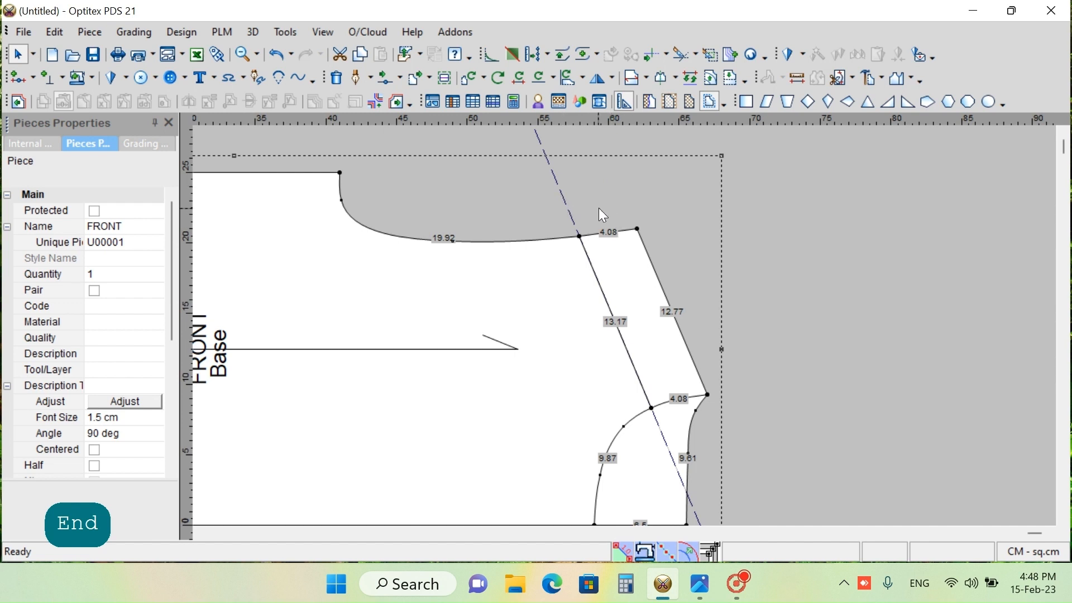
left_click(564, 196)
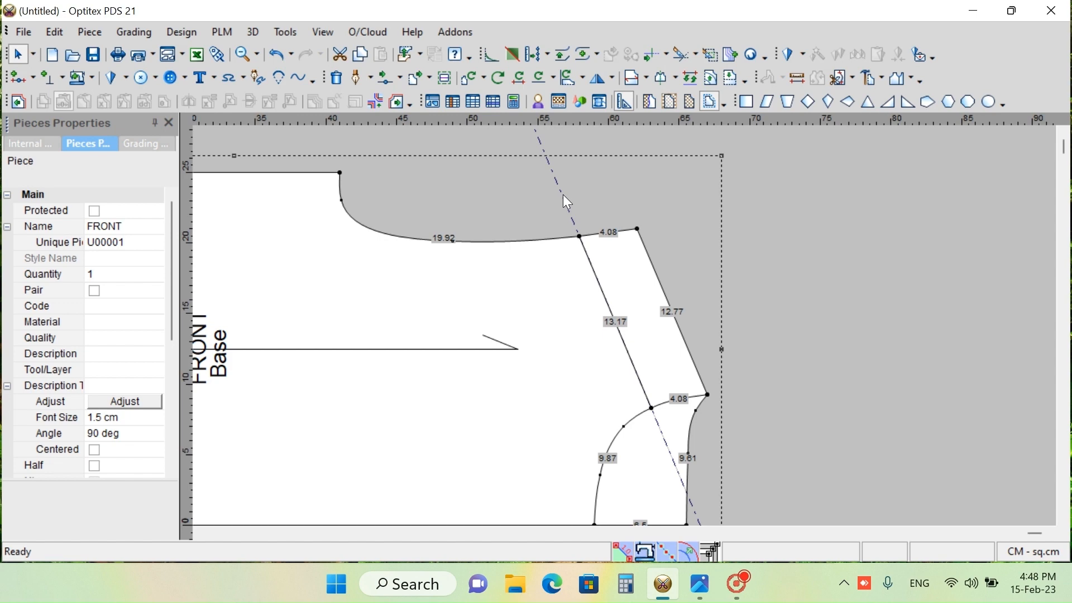
key("Delete")
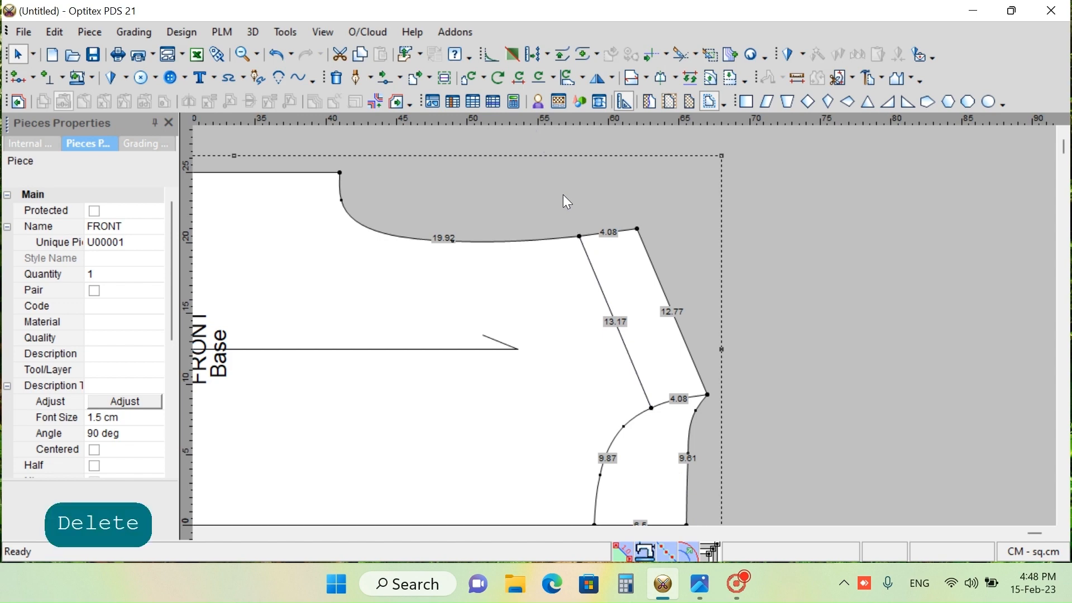